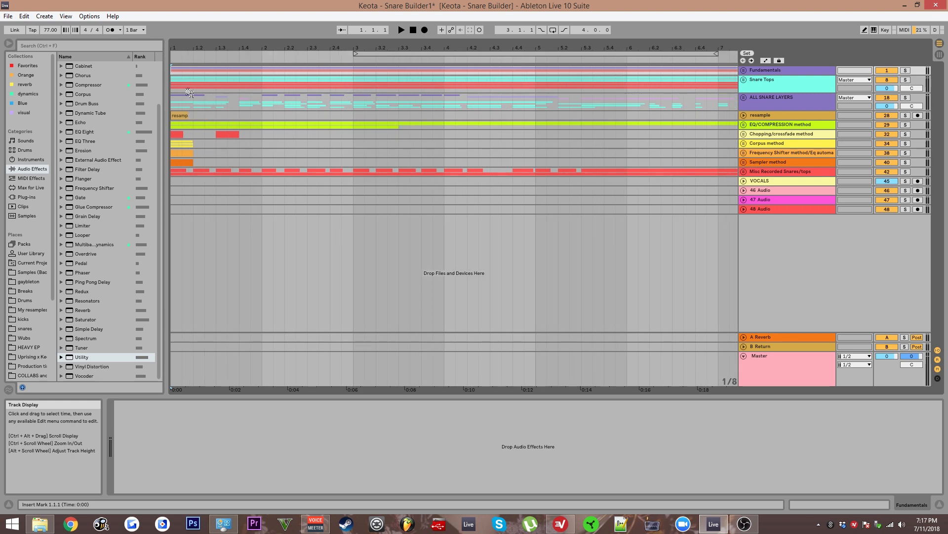
- Look over the whole arrangement, highlighting bars 3 to 5 of the ALL SNARE LAYERS group and the method tracks beneath it
ctrl+scroll(192, 89, down, 2)
ctrl+scroll(187, 94, down, 1)
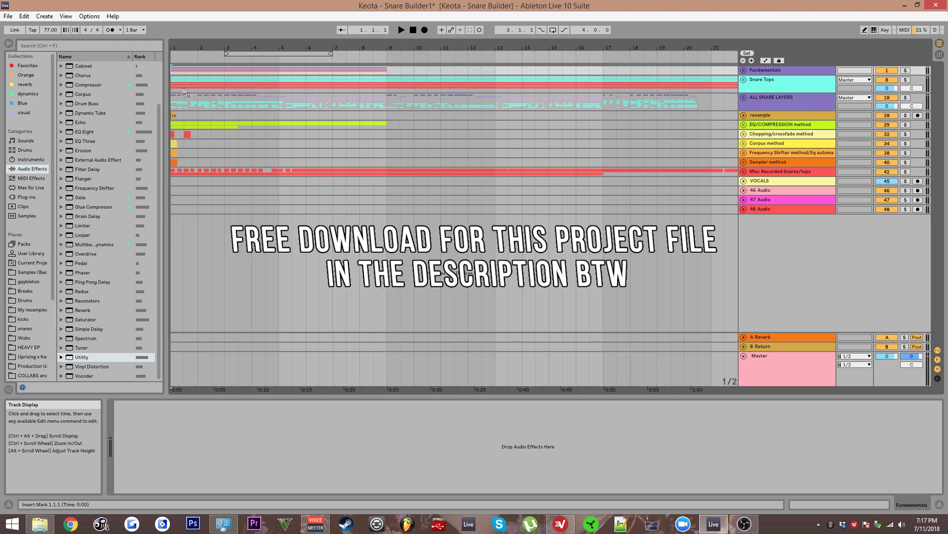
ctrl+scroll(183, 82, down, 1)
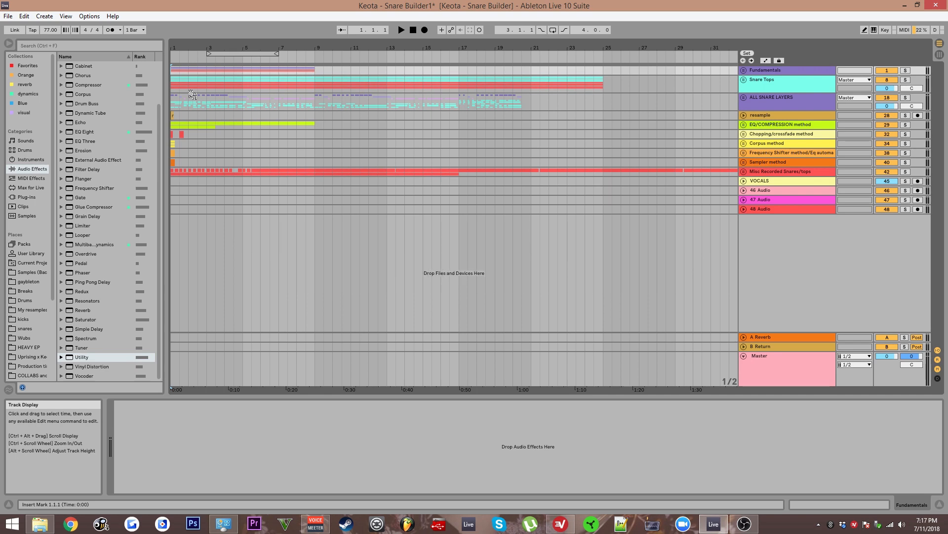
scroll(317, 139, up, 5)
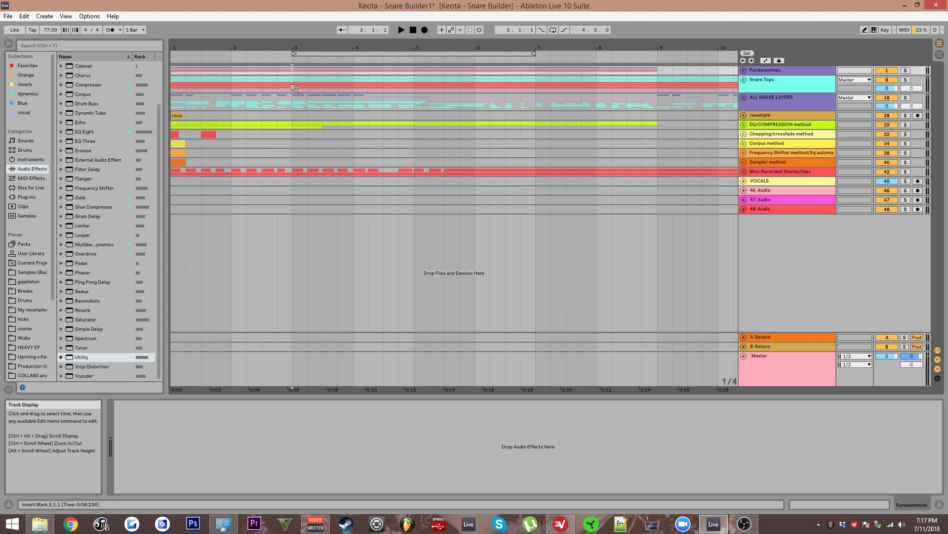
drag(292, 105, 416, 110)
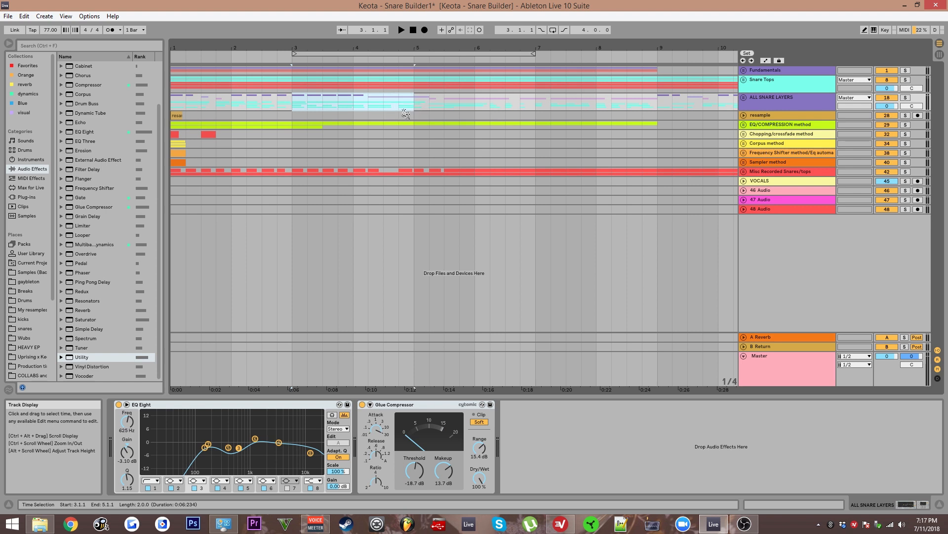
drag(678, 128, 677, 161)
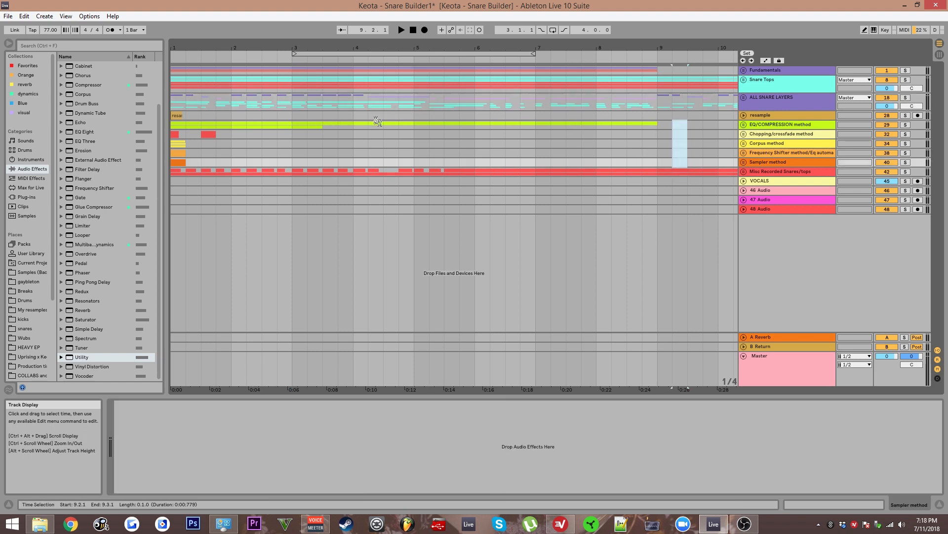
click(266, 142)
- Check the MRecorder plug-in window on the VOCALS track and close it again
click(765, 181)
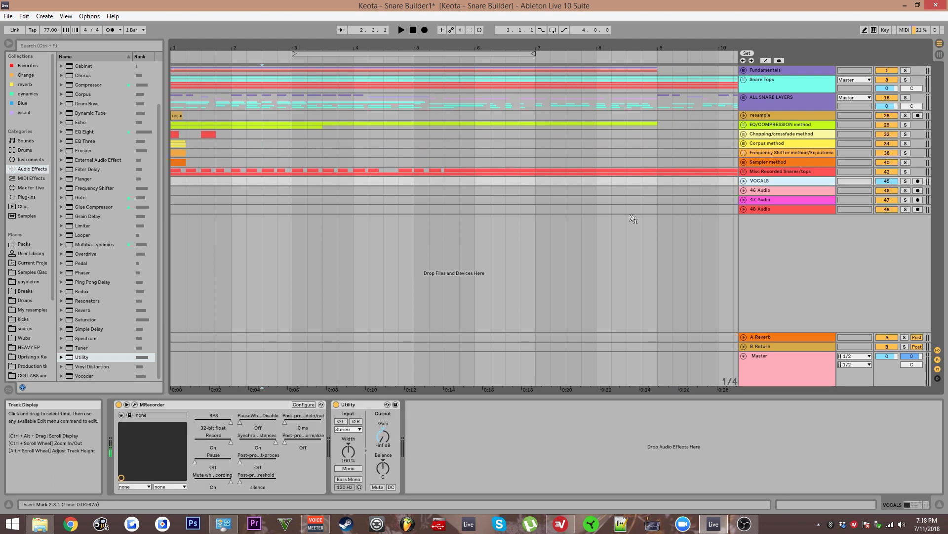
click(134, 404)
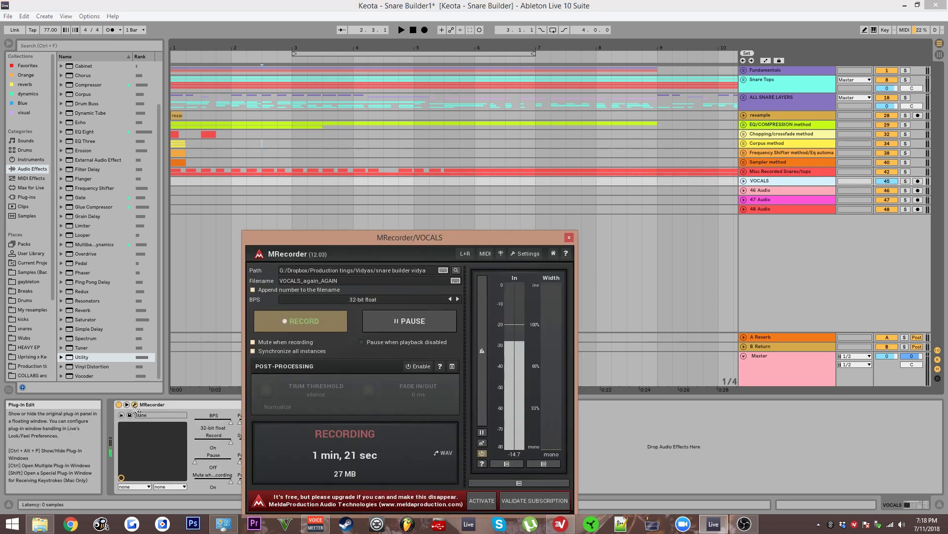
click(135, 404)
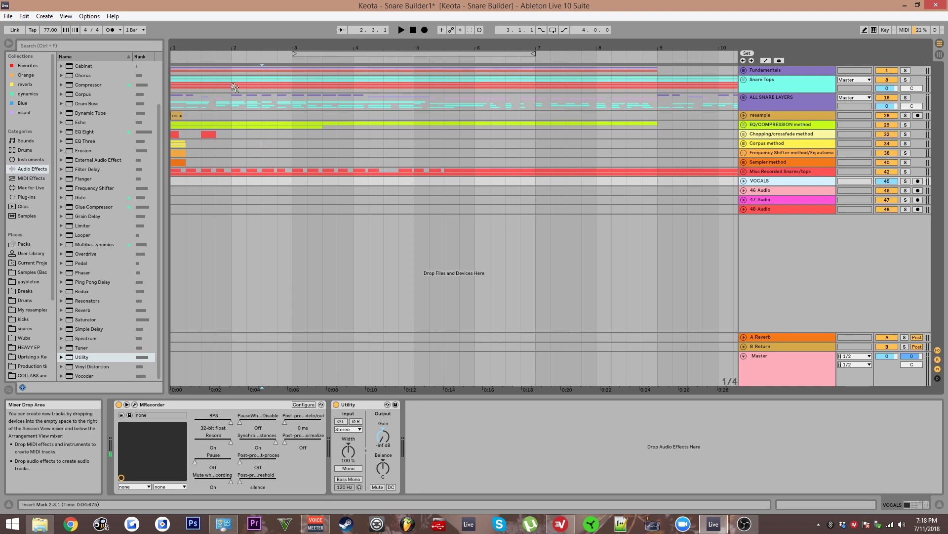
- Unfold the Fundamentals group and select the first MIDI clip on the Random Funda. Snare Operator track
ctrl+scroll(211, 99, up, 3)
ctrl+alt+drag(211, 99, 393, 200)
click(173, 71)
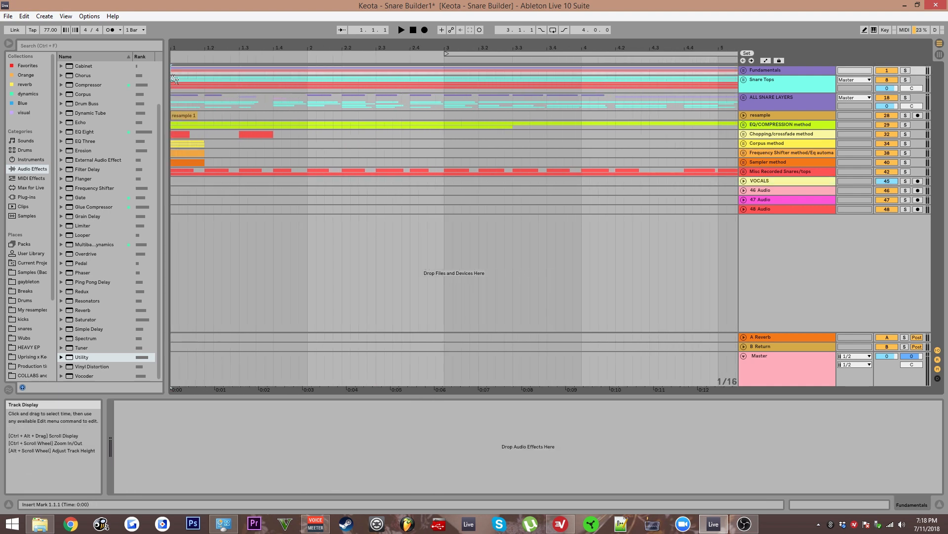
key(u)
key(plus)
click(191, 144)
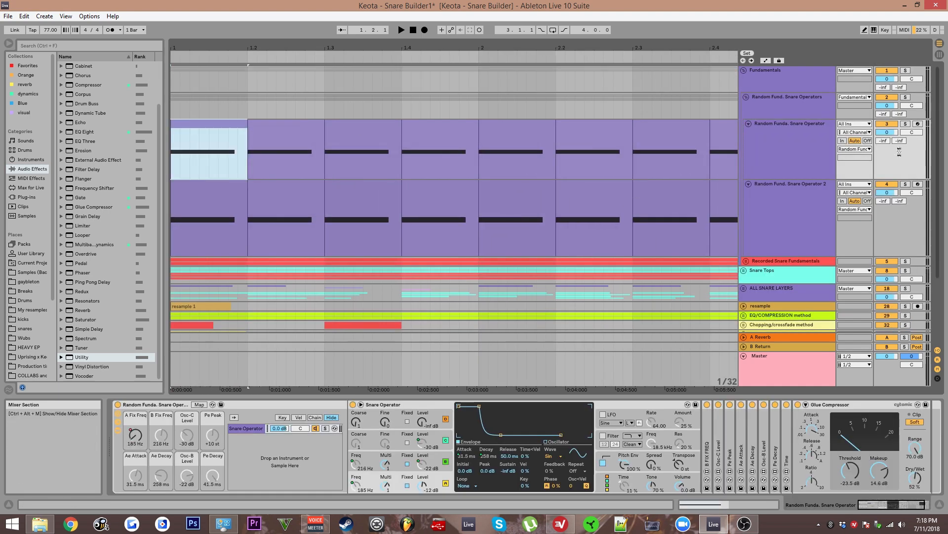
- Solo the Random Funda. Snare Operator track and show about six bars of its clips
click(906, 124)
key(minus)
key(minus)
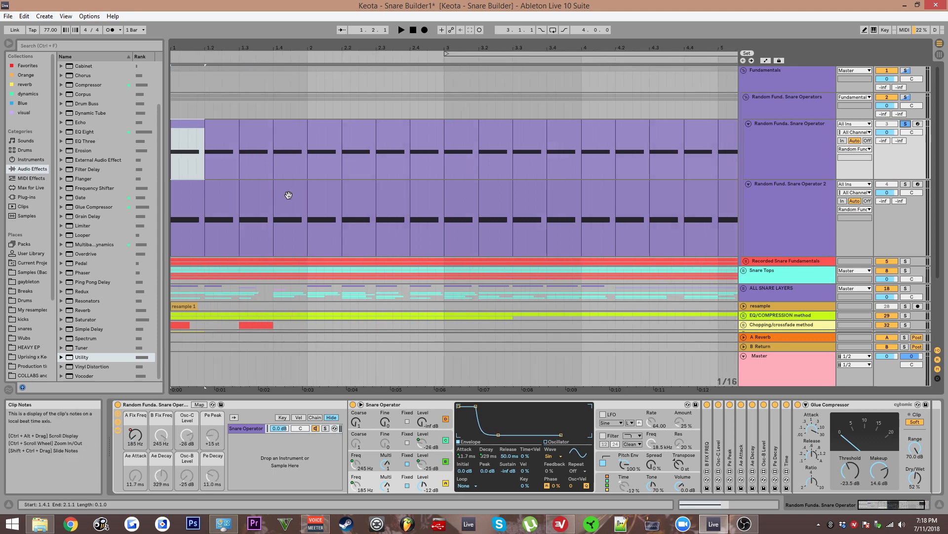
key(minus)
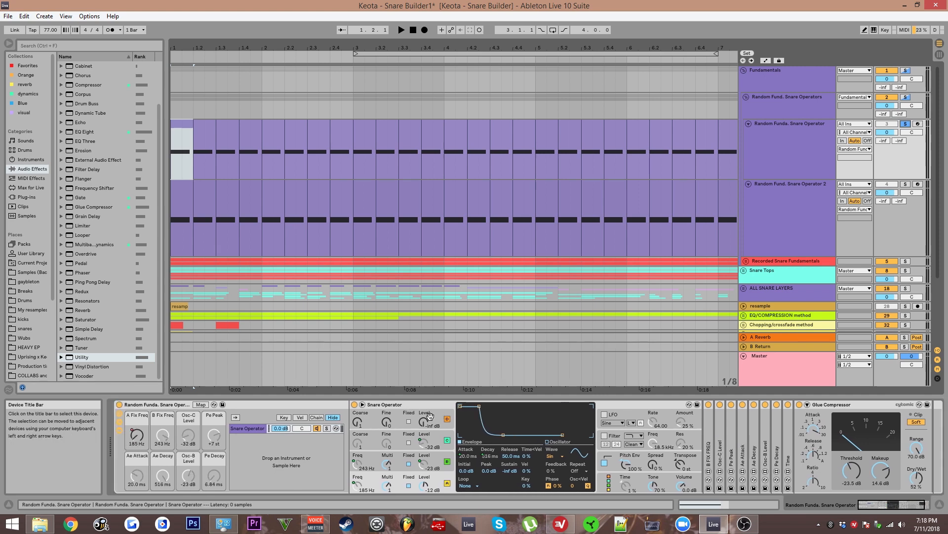
- Examine the Snare Operator rack's LFO modulators, its volume and pitch envelopes, and its individual oscillator settings
double_click(720, 446)
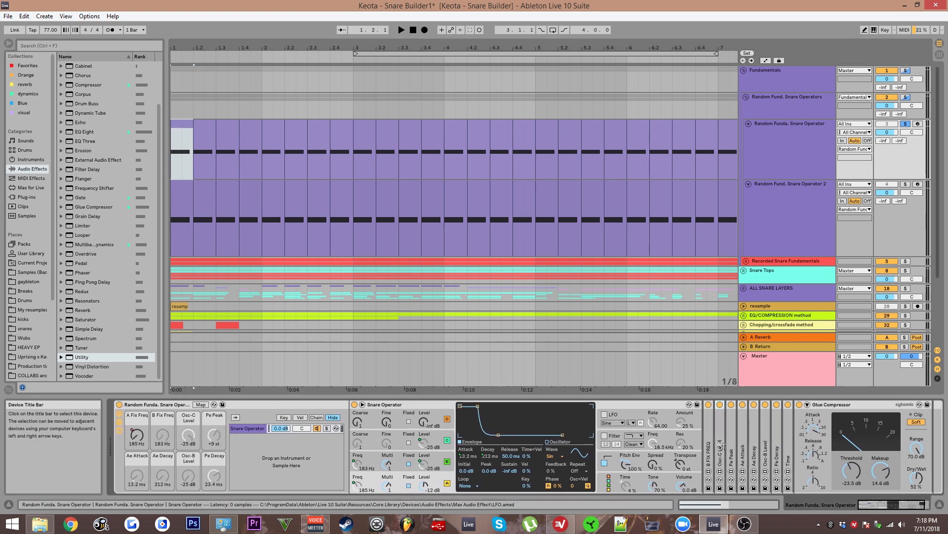
double_click(737, 404)
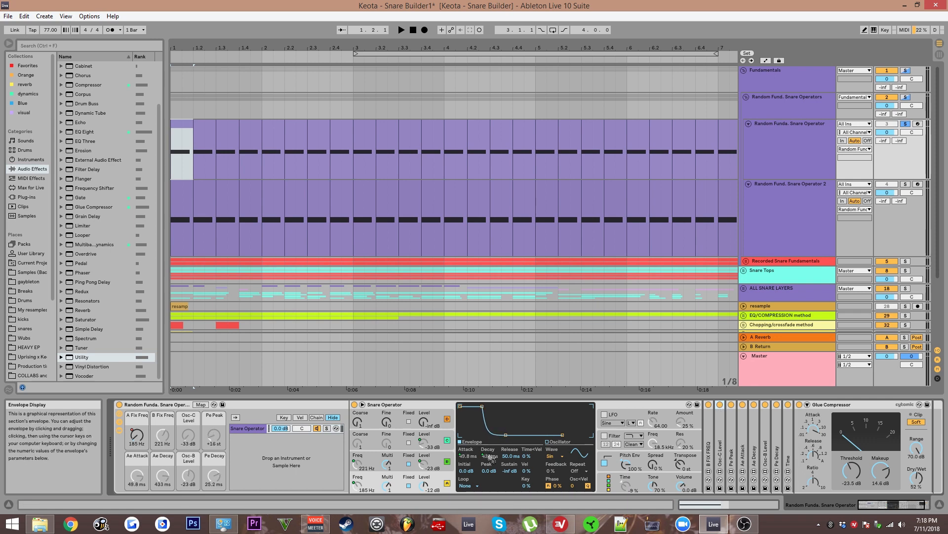
click(470, 458)
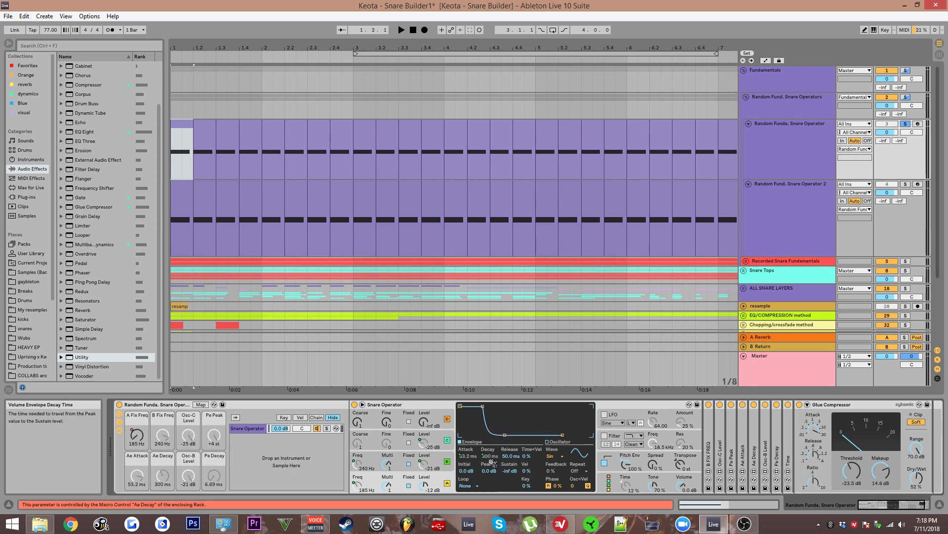
click(616, 461)
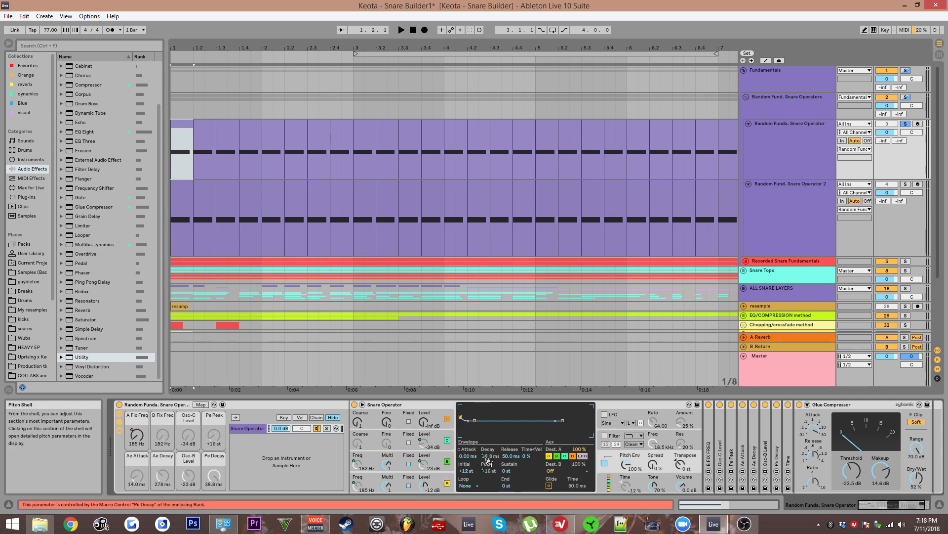
click(495, 470)
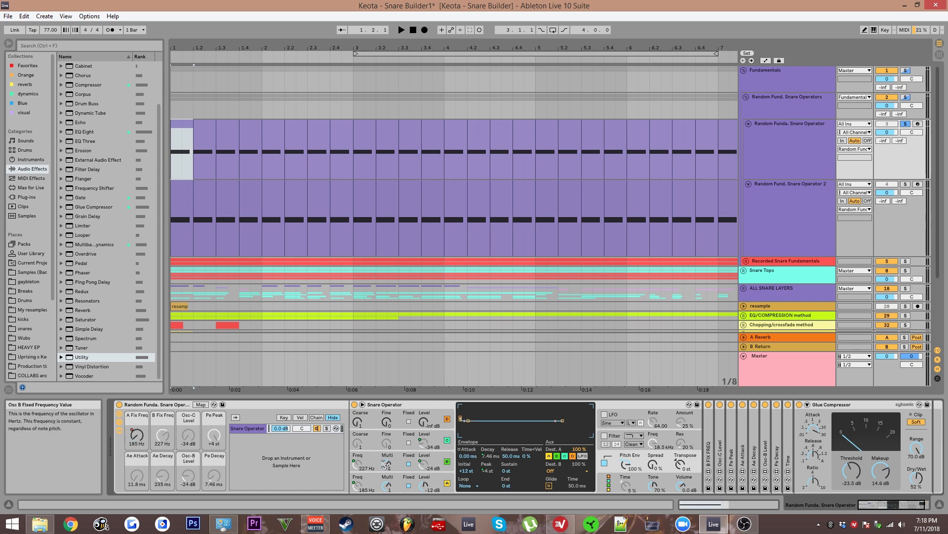
click(364, 467)
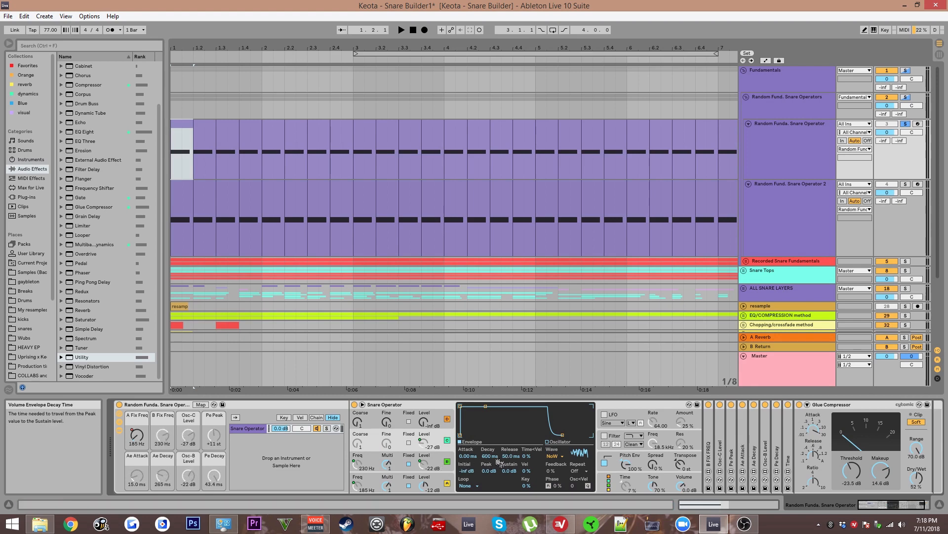
click(430, 448)
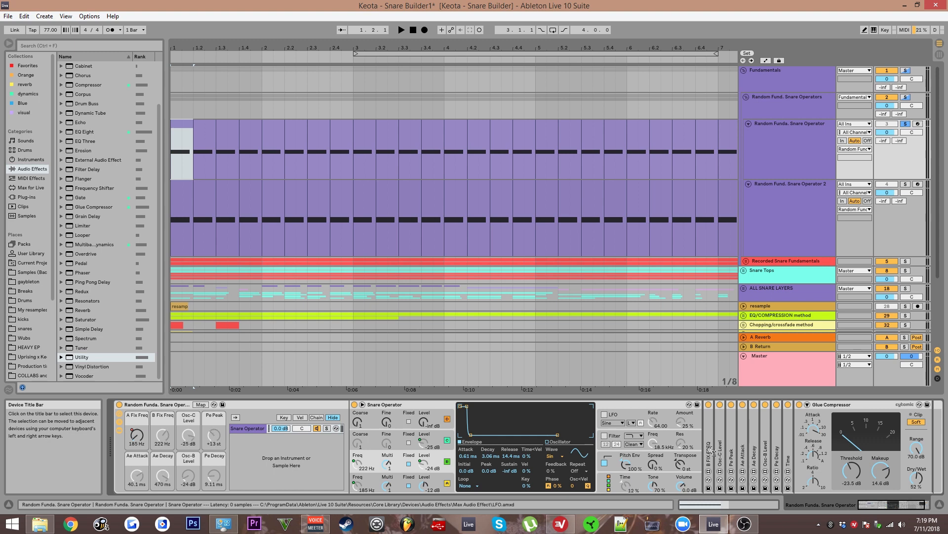
click(186, 132)
key(minus)
key(minus)
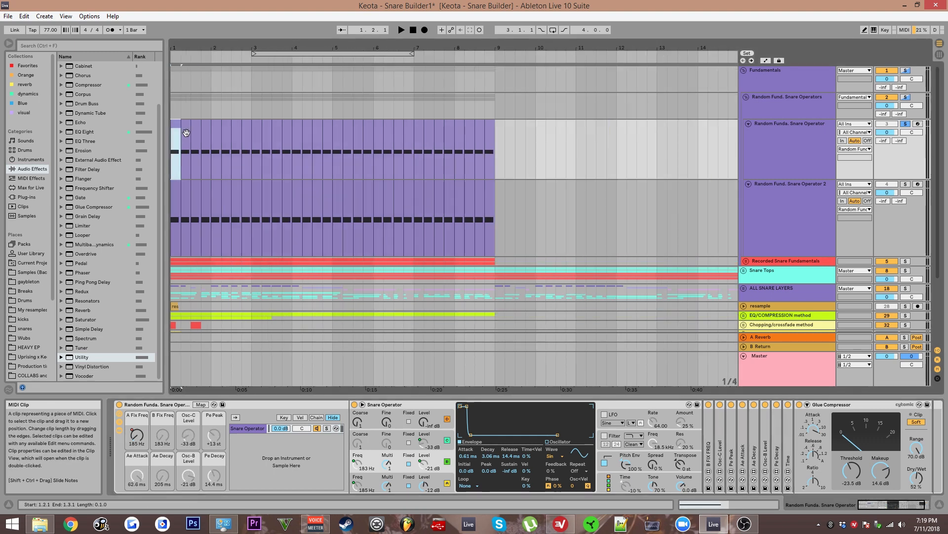
key(plus)
key(plus)
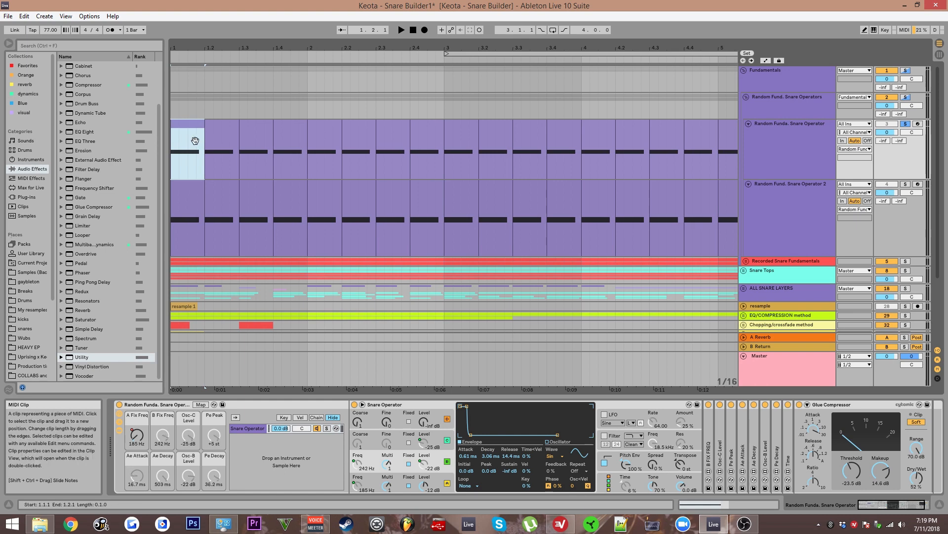
scroll(192, 143, up, 2)
scroll(184, 151, up, 4)
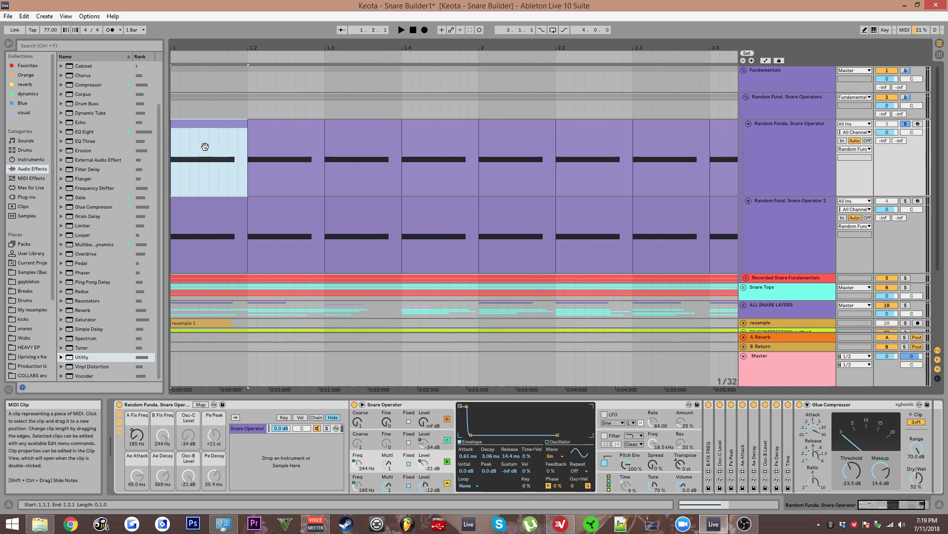
scroll(200, 148, down, 2)
scroll(196, 138, down, 1)
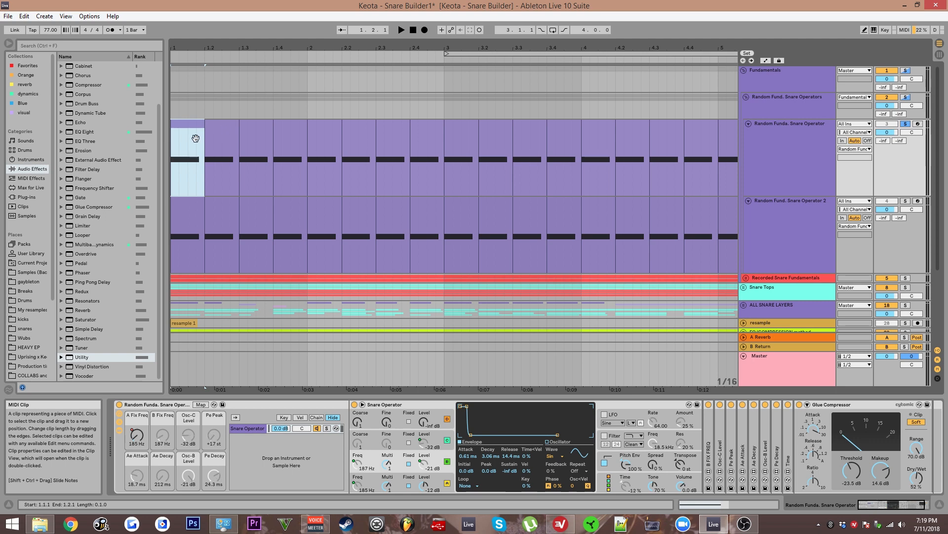
scroll(227, 170, down, 1)
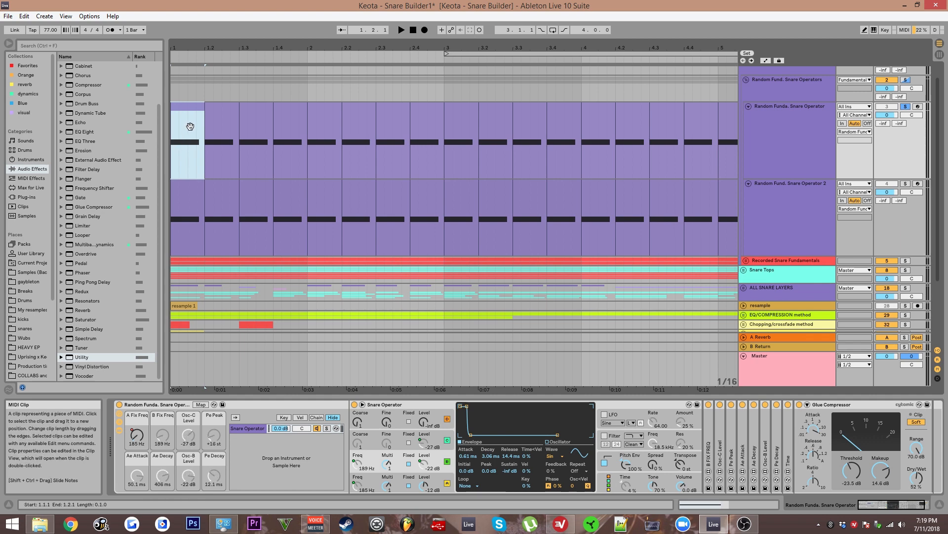
scroll(367, 212, up, 1)
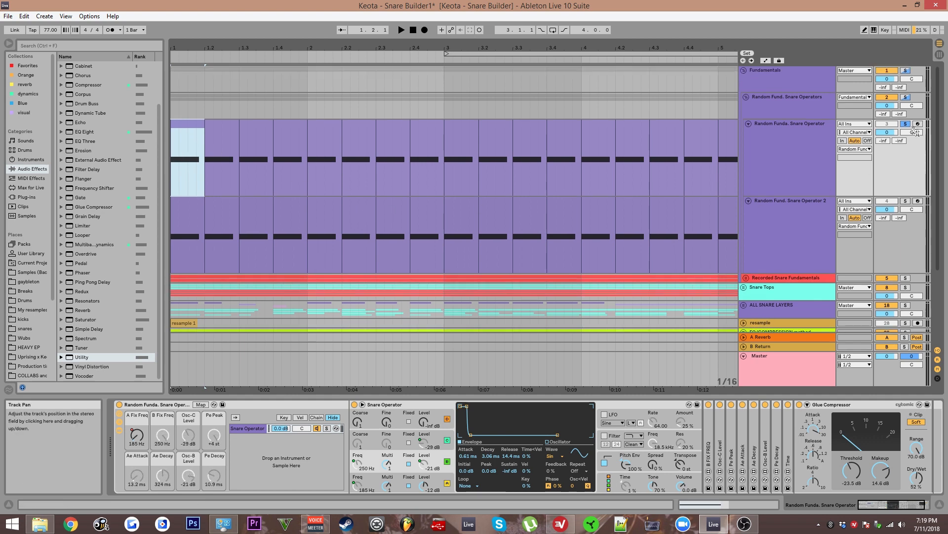
key(plus)
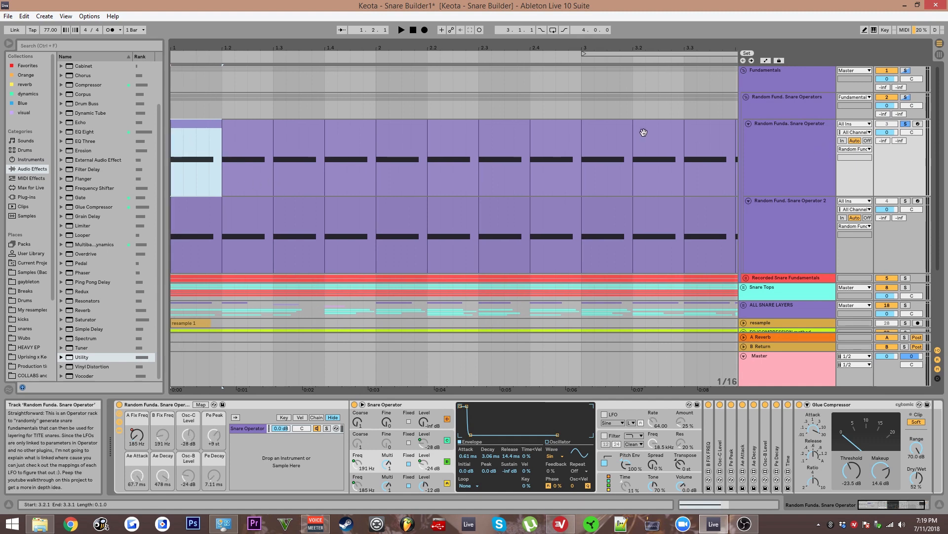
scroll(487, 140, down, 2)
scroll(492, 139, up, 2)
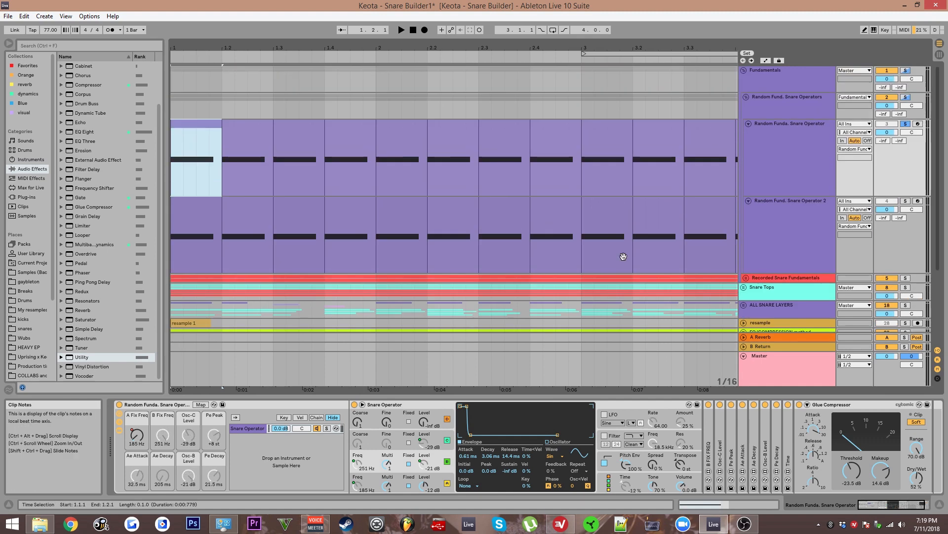
- Return to the VOCALS track, check the MRecorder recording status, and close the plug-in window
scroll(618, 144, down, 4)
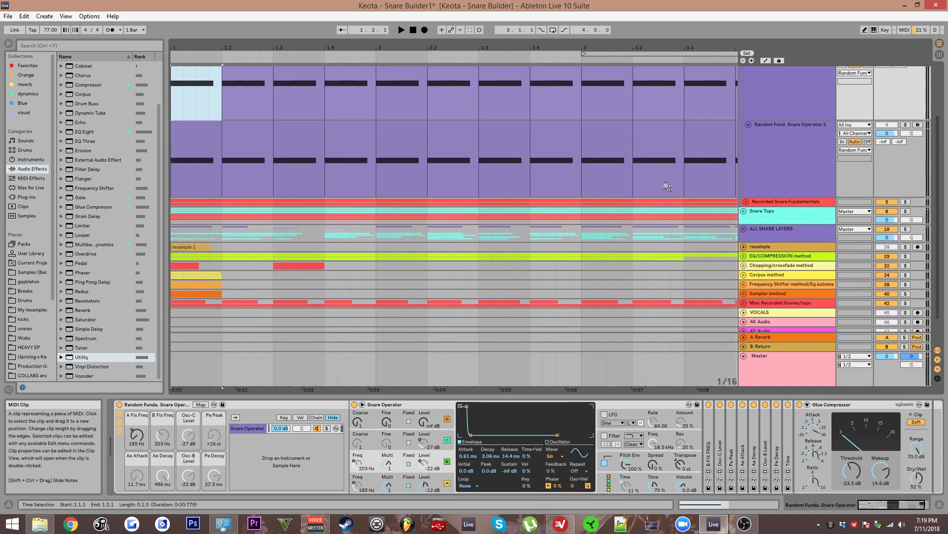
click(761, 313)
click(135, 404)
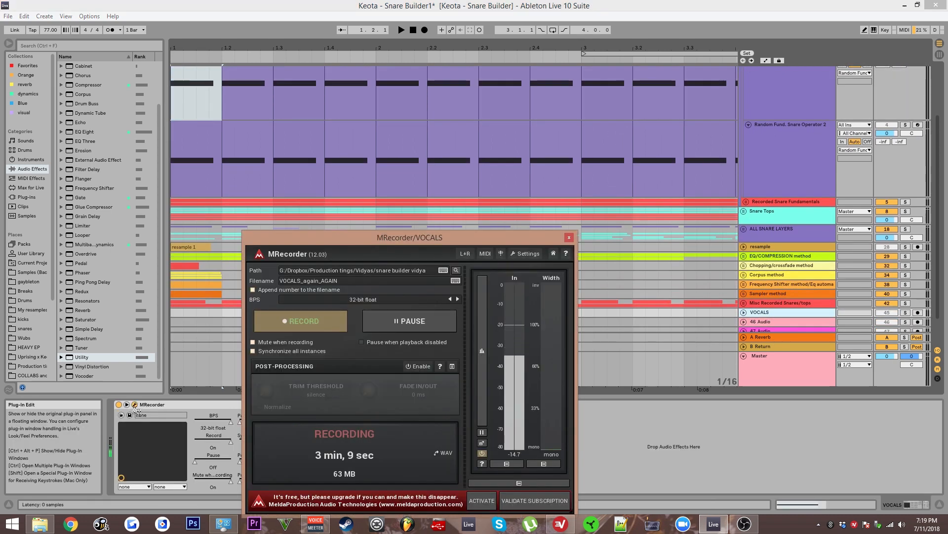
click(135, 404)
click(136, 405)
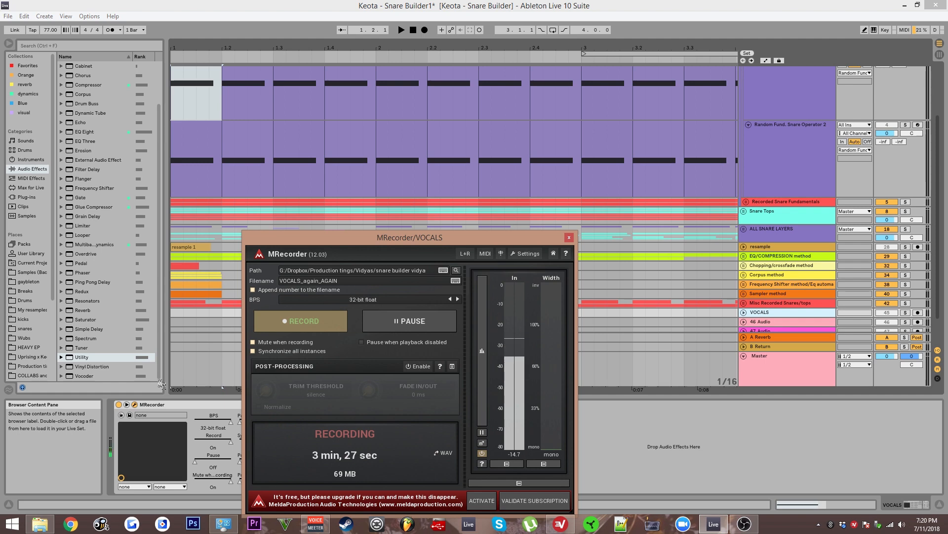
click(566, 239)
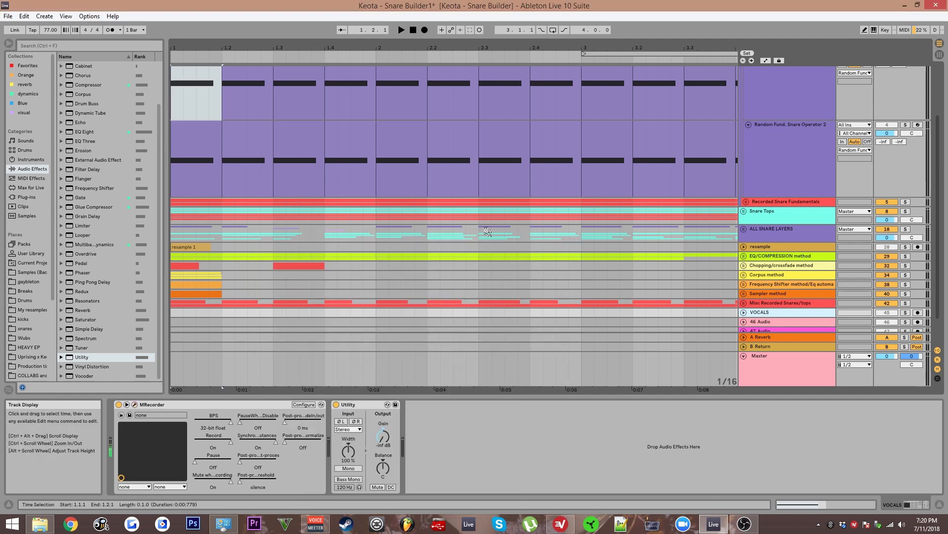
- Compare the oscillator settings of the Random Funda. Snare Operator track with those of Random Fund. Snare Operator 2
scroll(320, 214, up, 3)
click(184, 116)
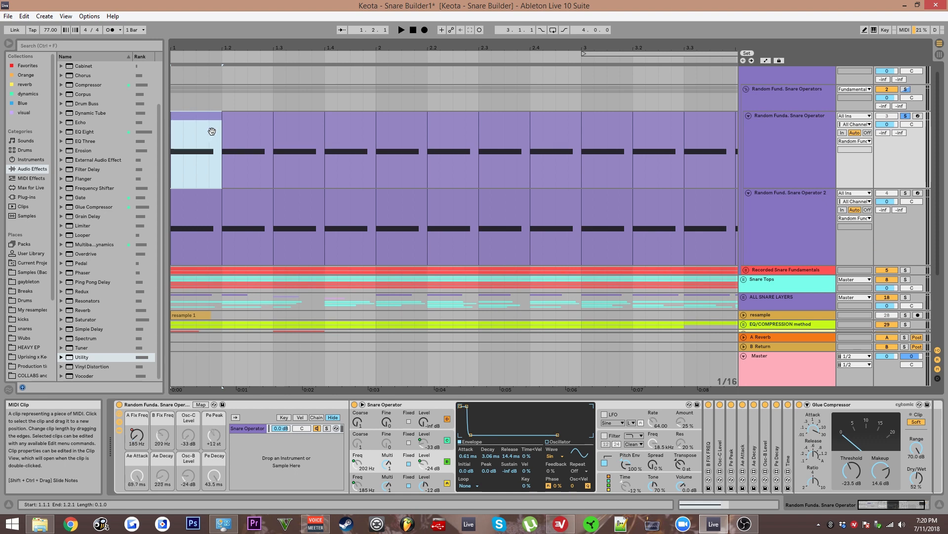
click(244, 204)
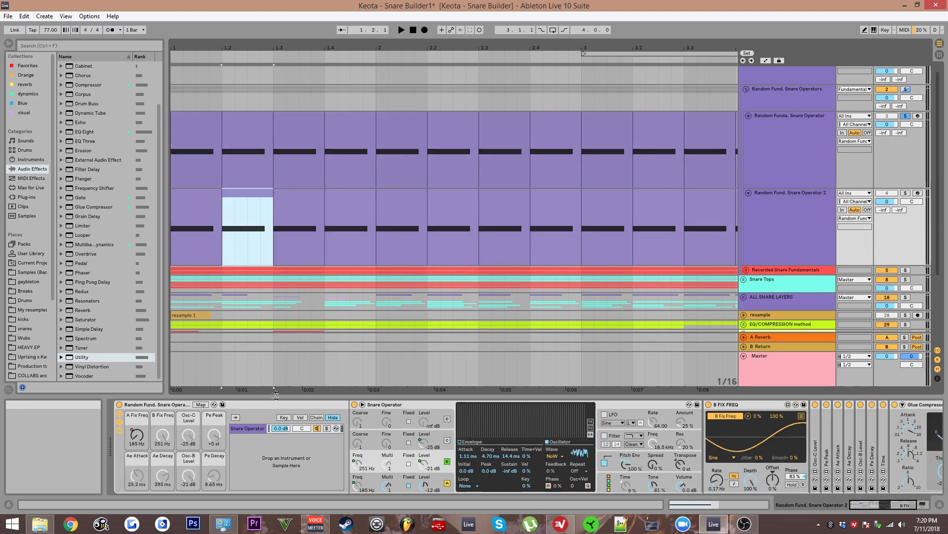
click(448, 460)
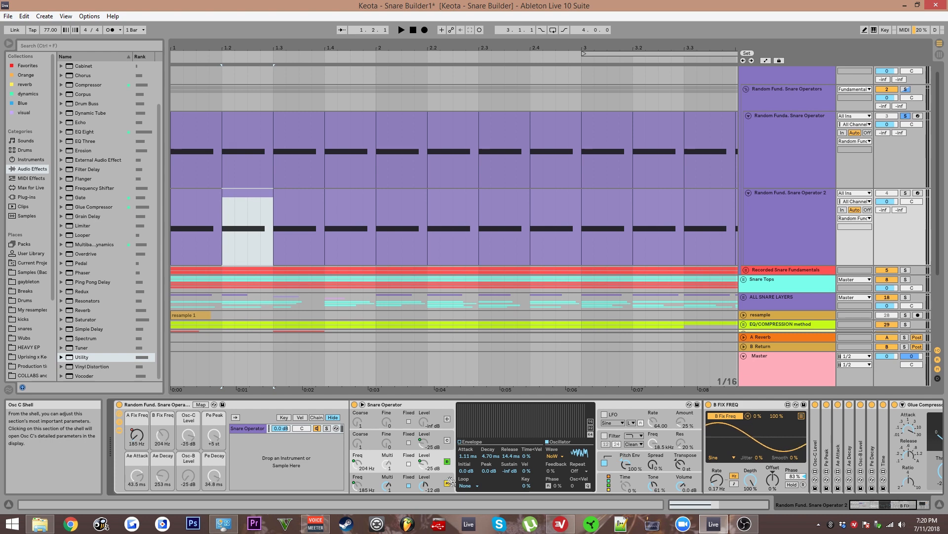
click(256, 164)
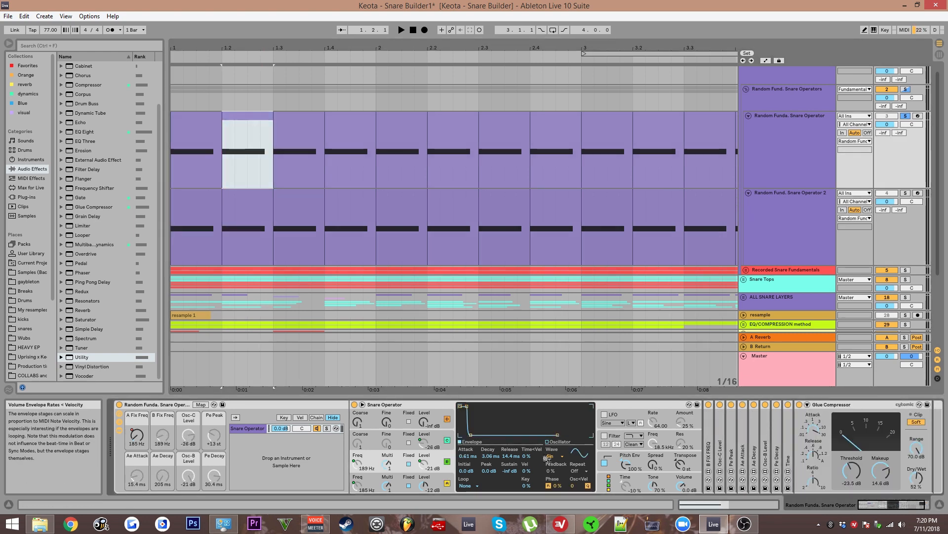
- Show the Snare Operator's oscillator B settings, and unfold the Recorded Snare Fundamentals group
click(451, 461)
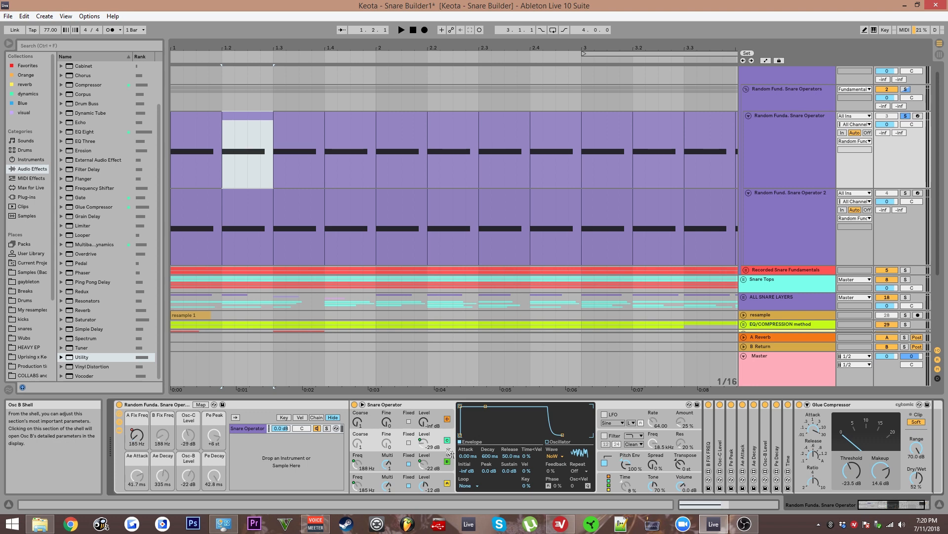
drag(305, 227, 317, 178)
scroll(318, 178, down, 1)
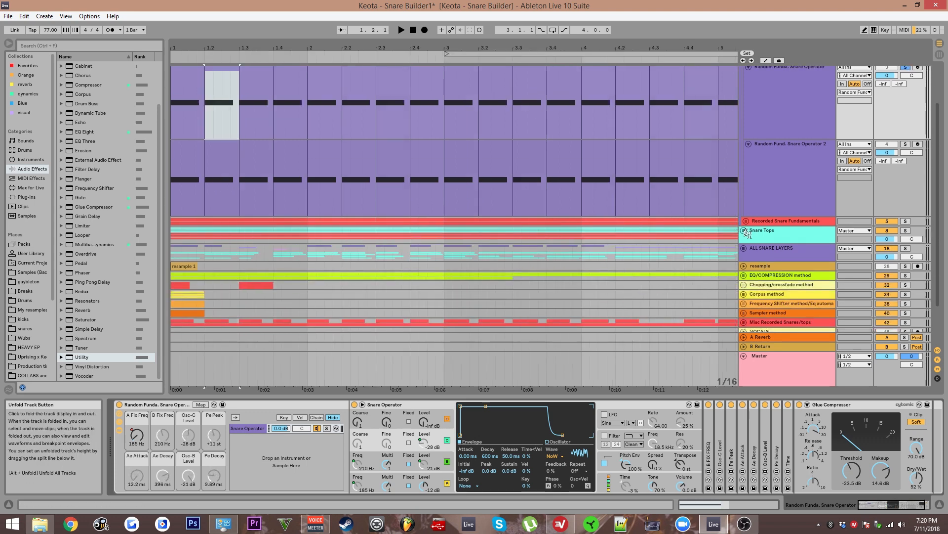
click(746, 221)
scroll(516, 225, down, 2)
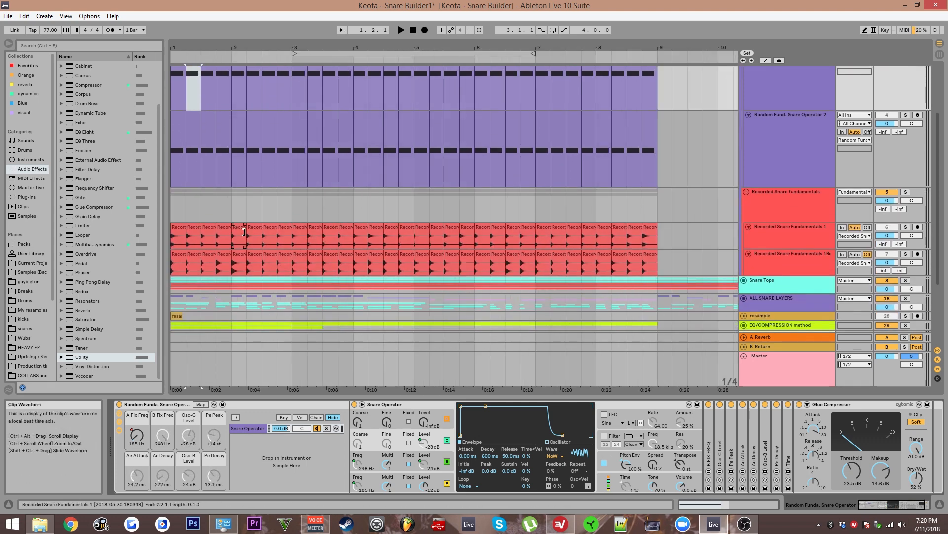
- Solo the Recorded Snare Fundamentals 1 track and audition its clips from position 3.3
click(651, 236)
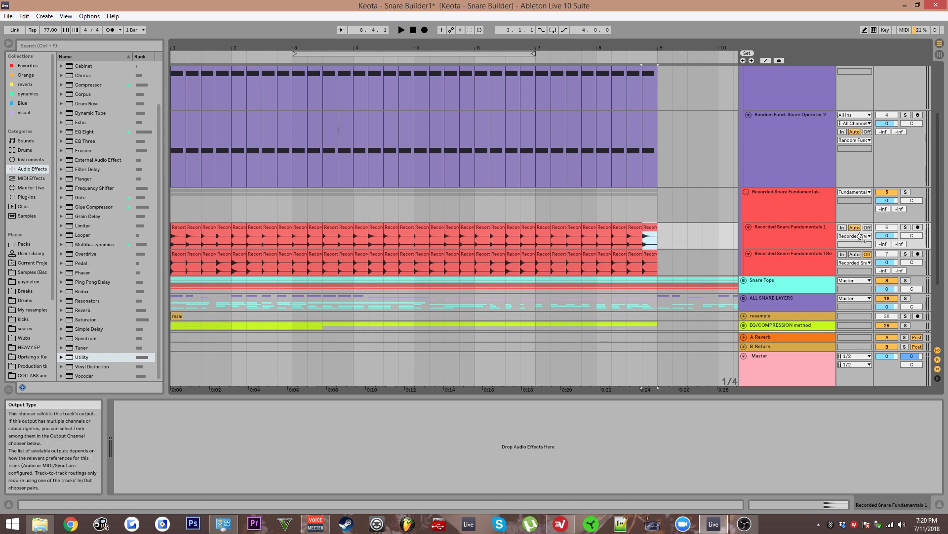
click(326, 231)
key(space)
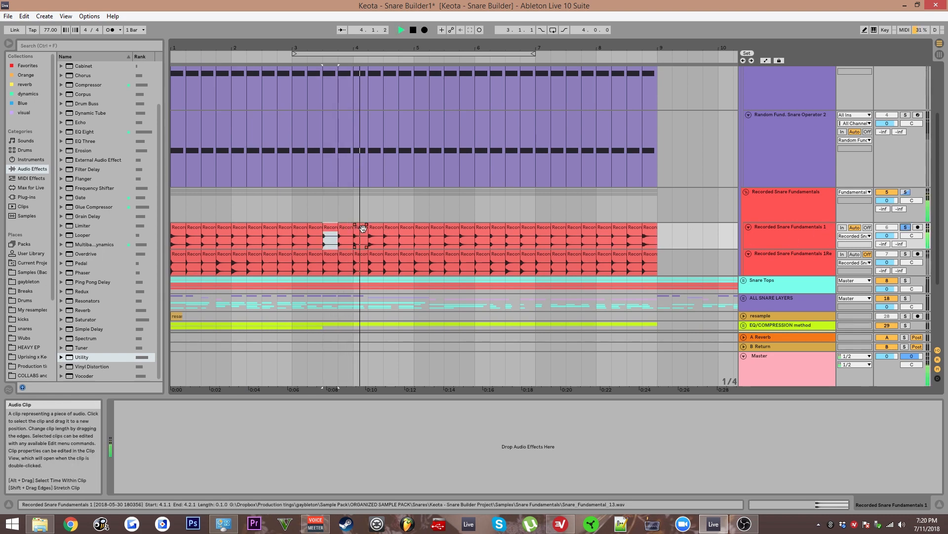
scroll(286, 254, up, 3)
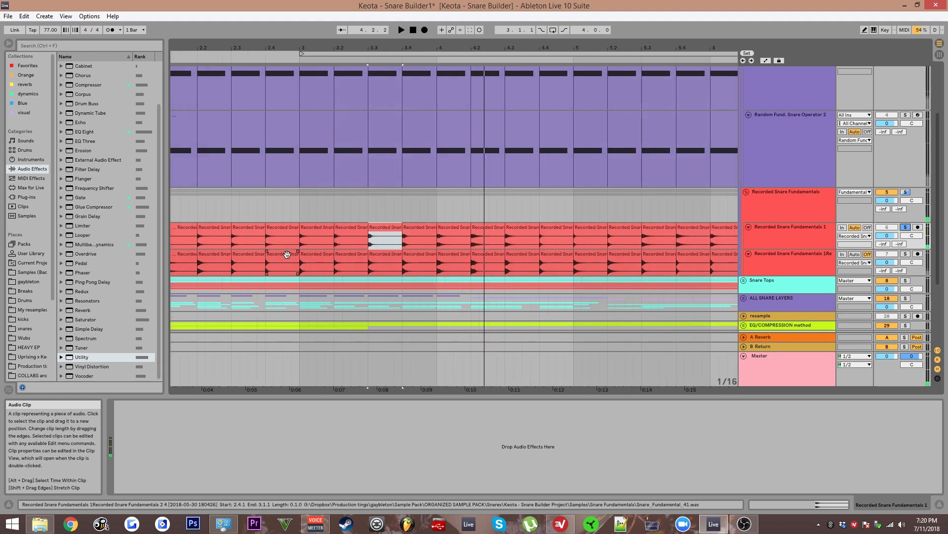
drag(286, 254, 510, 216)
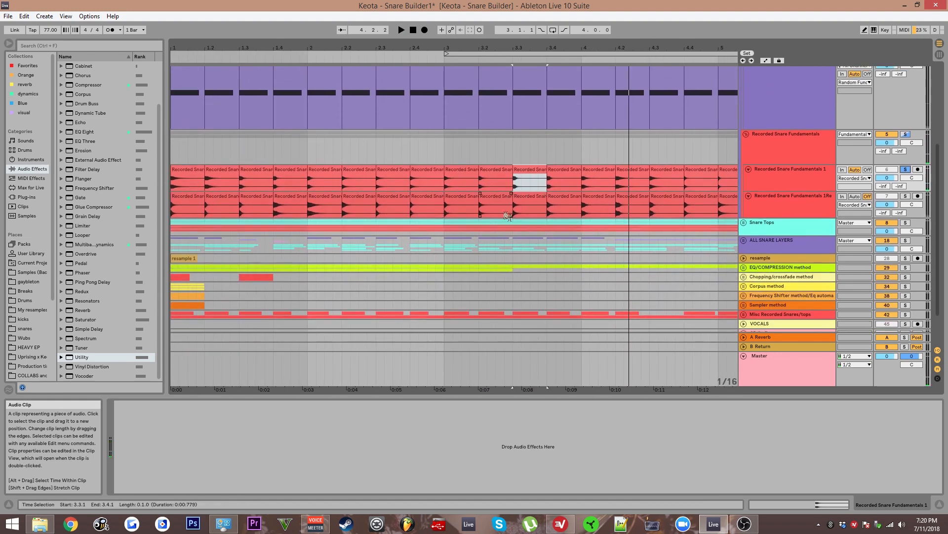
- Fold the Recorded Snare Fundamentals group and unfold the Snare Tops group to show its generator tracks
click(746, 134)
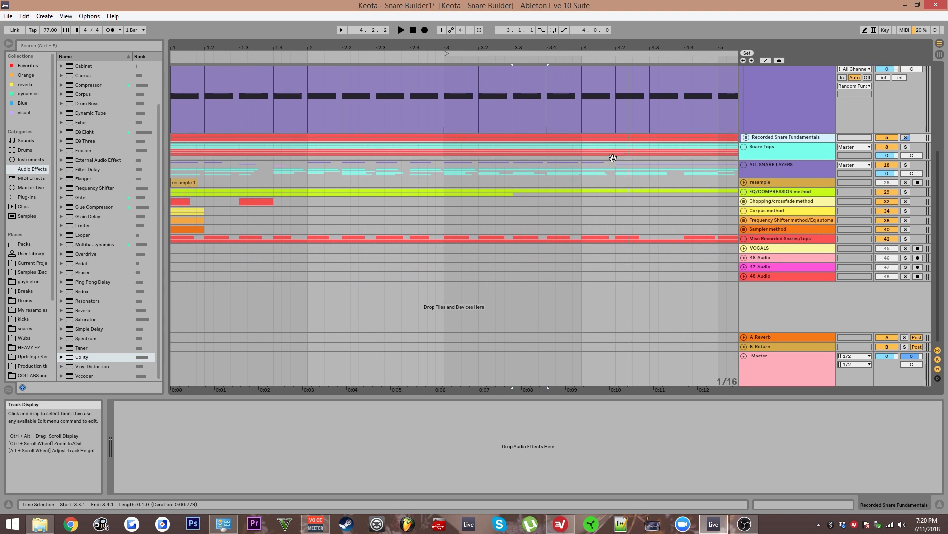
click(743, 175)
scroll(489, 283, down, 4)
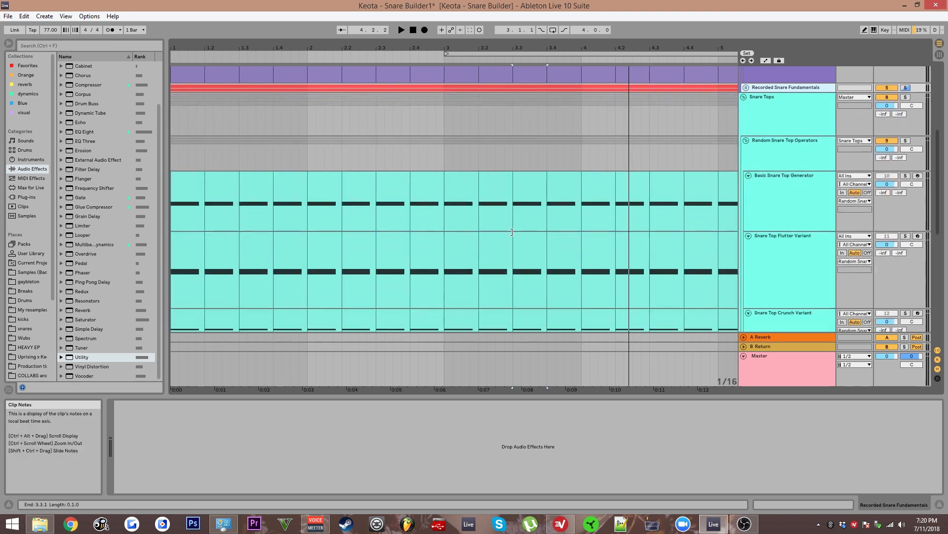
ctrl+scroll(420, 187, down, 3)
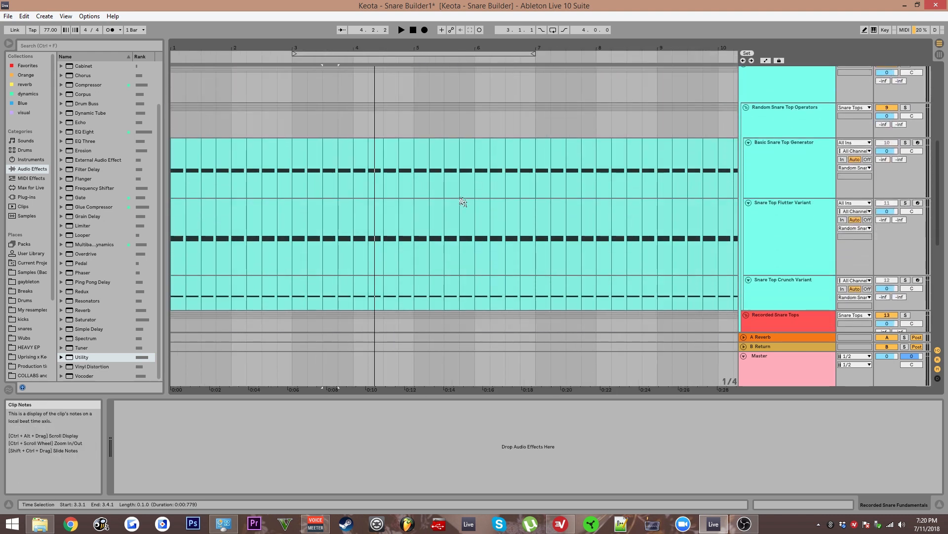
- Select the Basic Snare Top Generator clip at 4.4 and solo that track
click(405, 157)
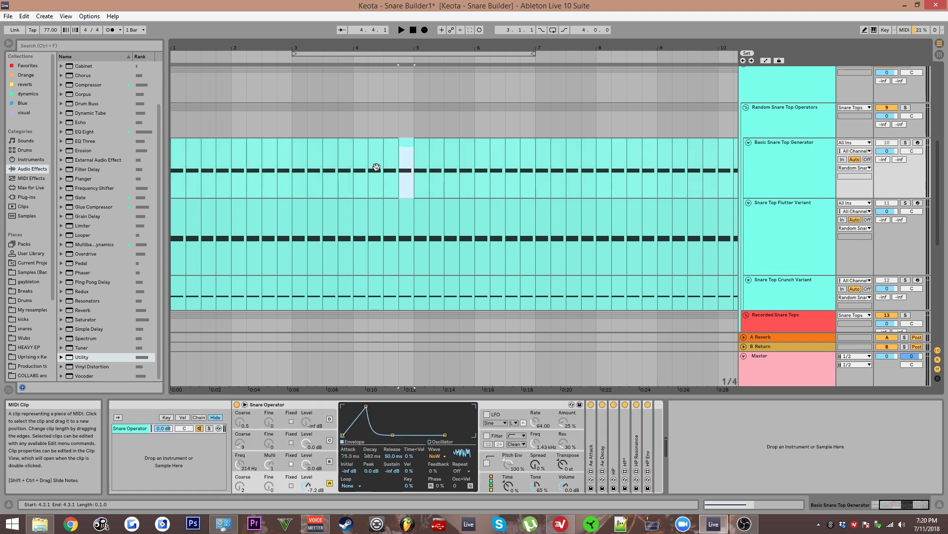
ctrl+scroll(344, 183, up, 2)
ctrl+alt+drag(342, 183, 401, 202)
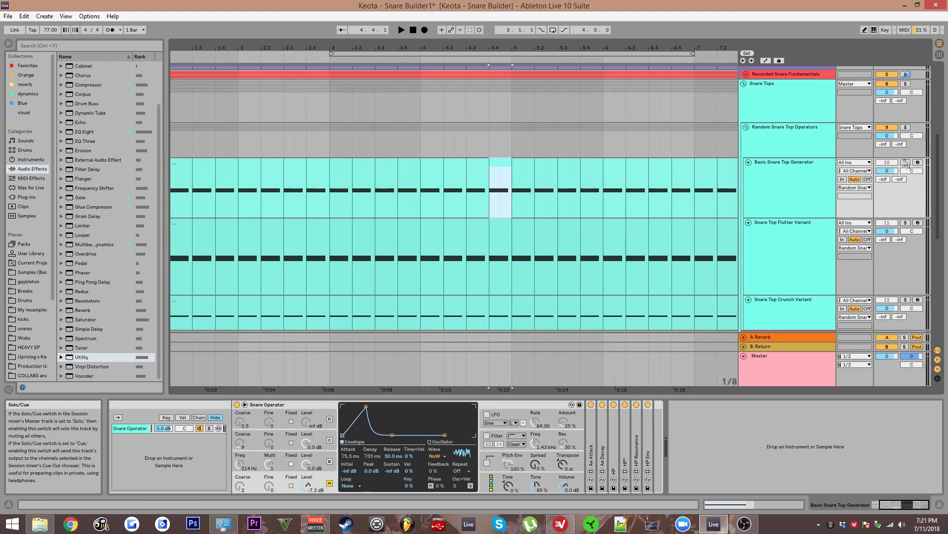
ctrl+alt+drag(610, 166, 618, 120)
ctrl+scroll(593, 129, down, 2)
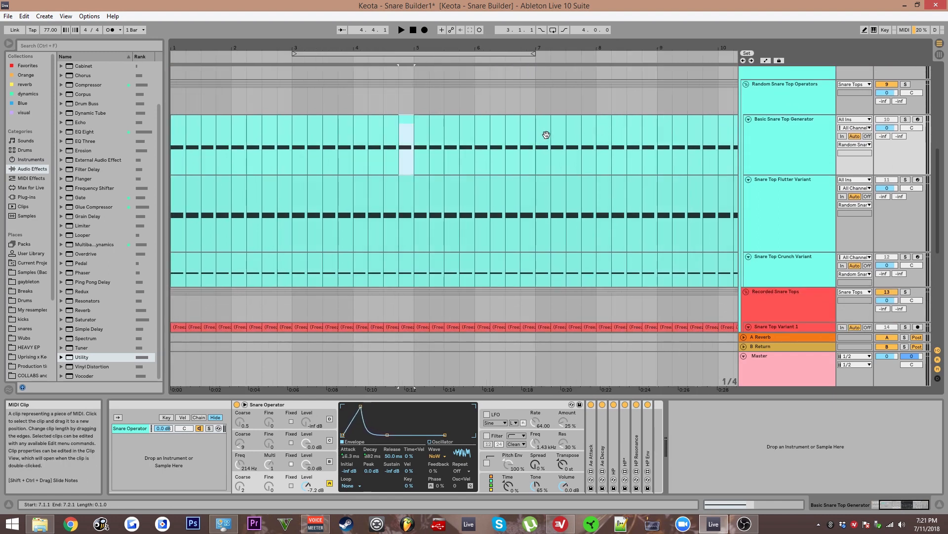
ctrl+alt+drag(446, 127, 451, 140)
ctrl+scroll(451, 140, down, 1)
ctrl+alt+drag(373, 134, 378, 144)
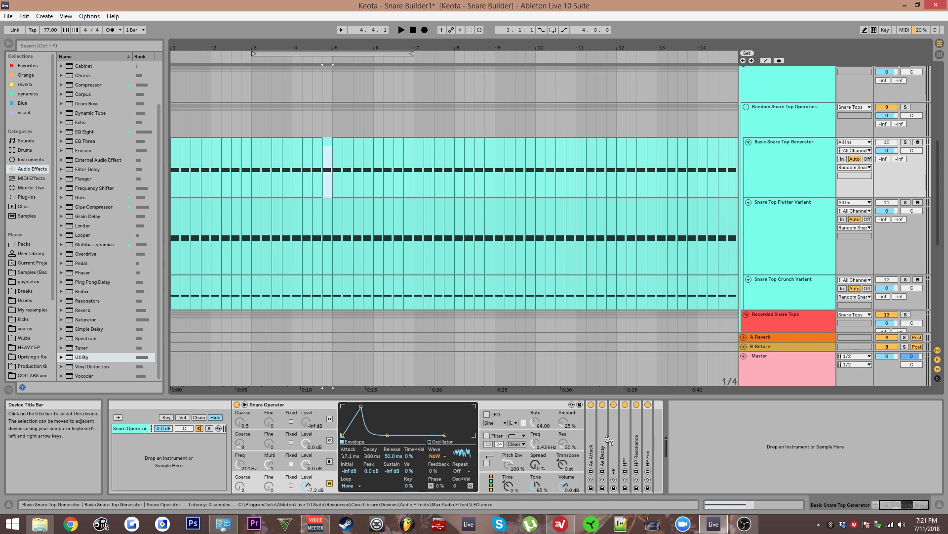
ctrl+alt+drag(599, 149, 598, 158)
click(907, 152)
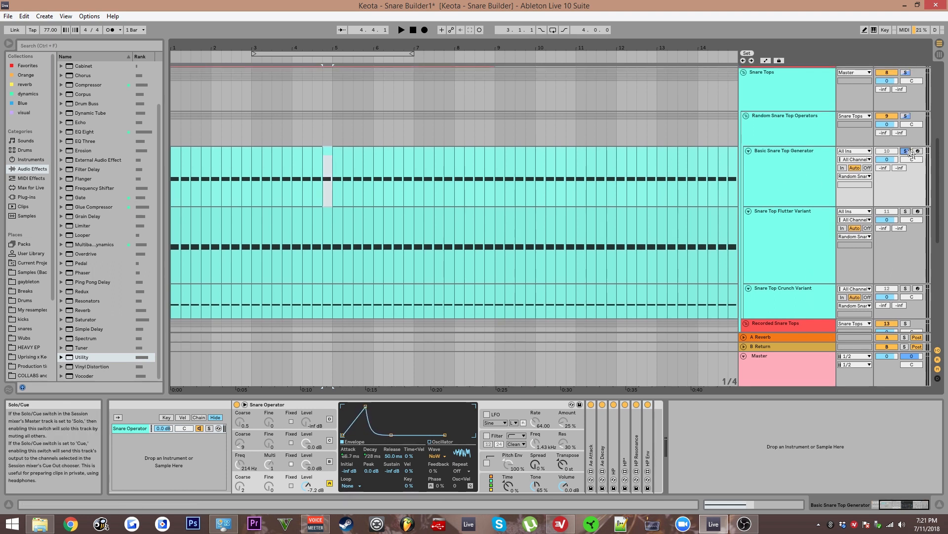
- Expand the HP filter with its HP* and HP Resonance LFOs, and check what the LFOs are mapped to
double_click(613, 453)
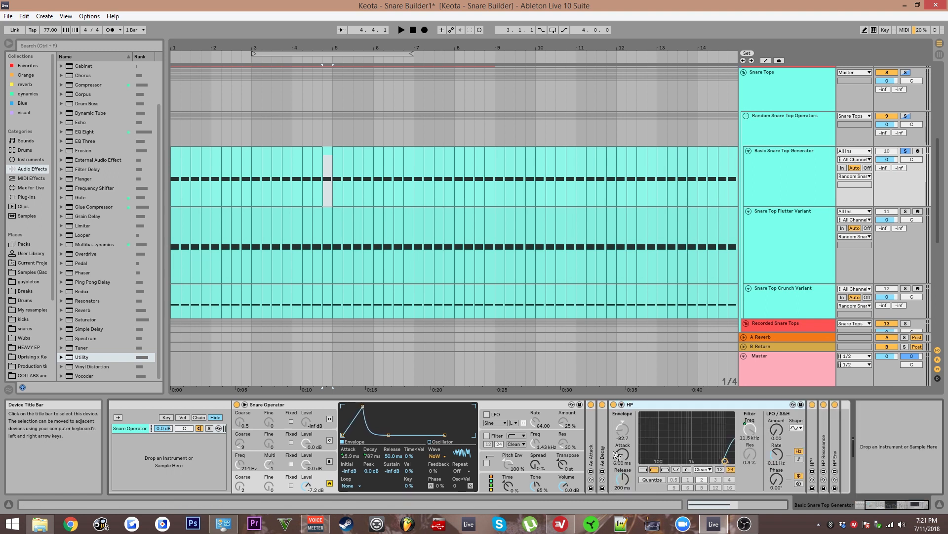
double_click(813, 457)
drag(856, 410, 740, 403)
double_click(863, 452)
click(640, 433)
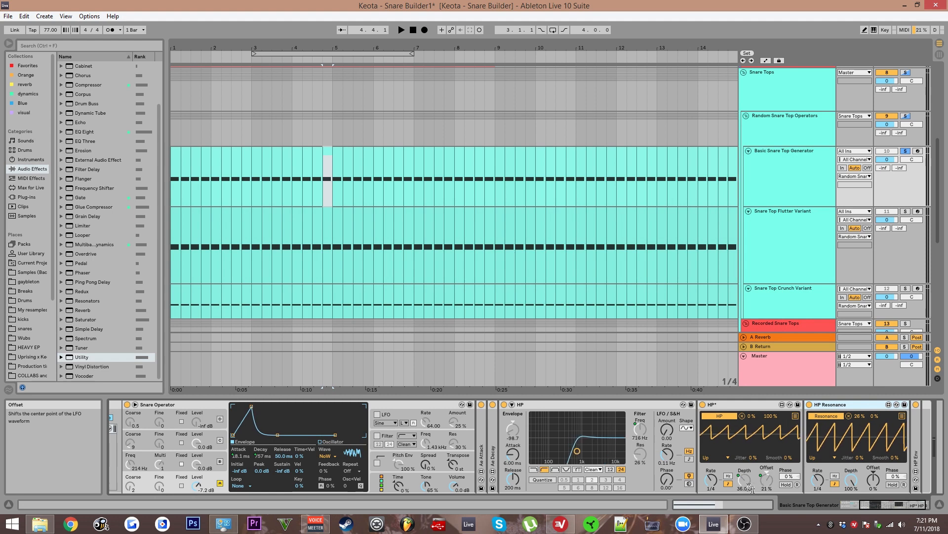
click(902, 416)
click(903, 417)
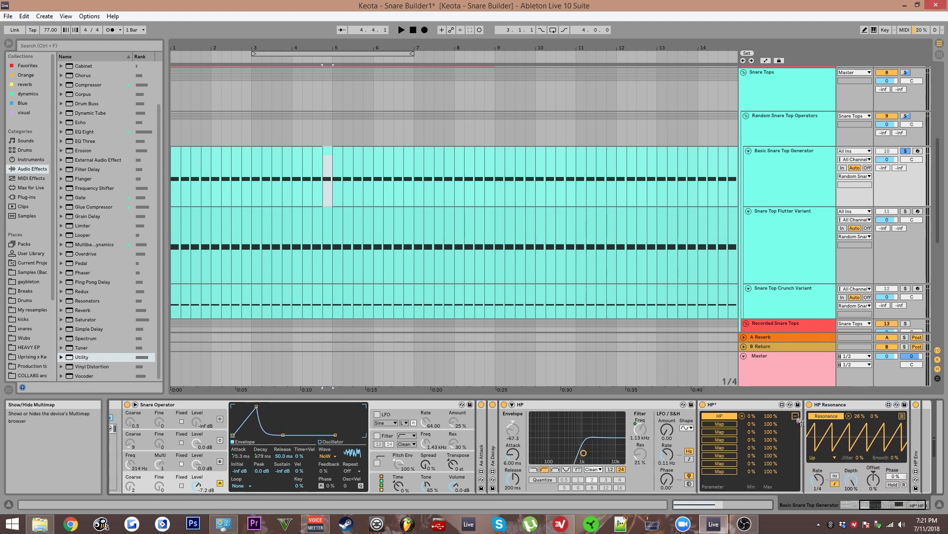
- Expand the HP Env LFO and check its parameter mapping
double_click(917, 429)
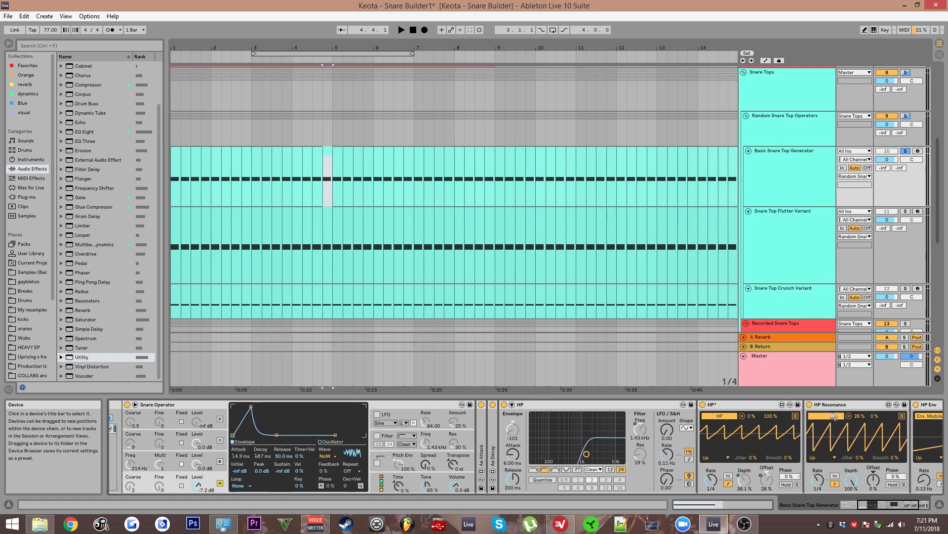
drag(902, 504, 912, 504)
click(906, 417)
click(906, 417)
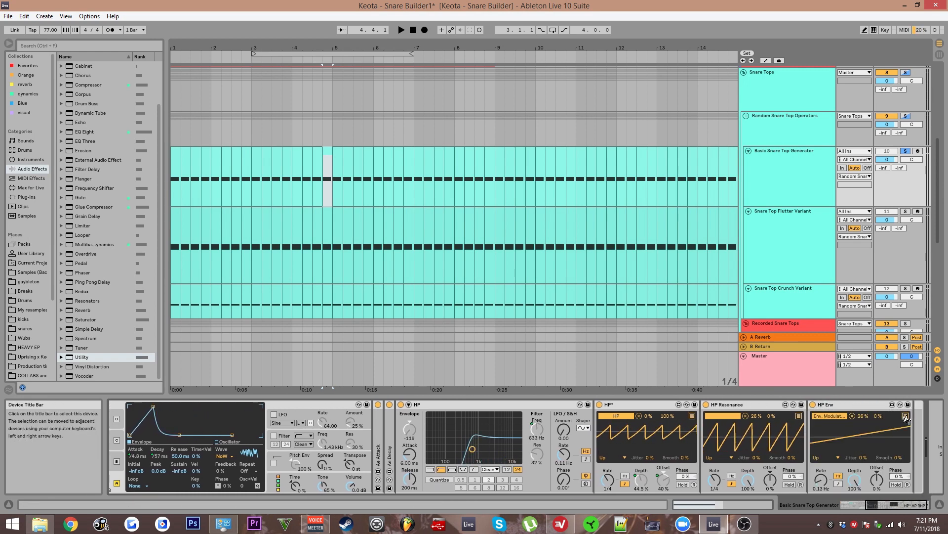
click(906, 417)
- Collapse the HP Env, HP Resonance and HP* LFOs, and look into the Ae Attack and Ae Decay modulators
double_click(851, 405)
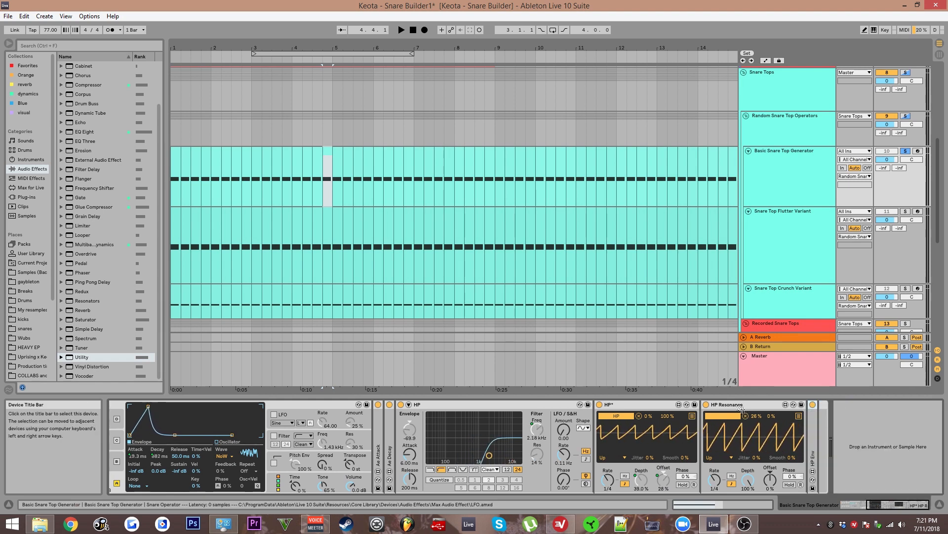
double_click(755, 405)
double_click(630, 406)
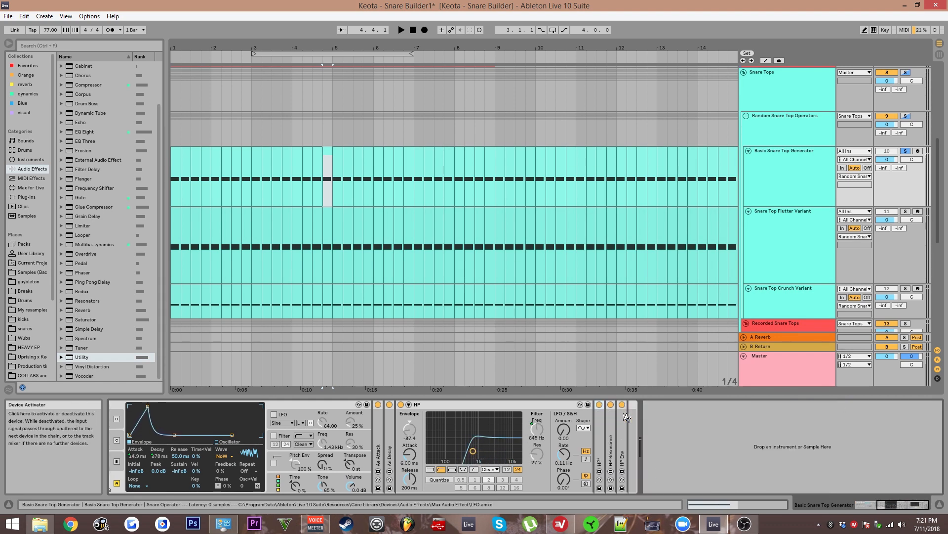
double_click(474, 445)
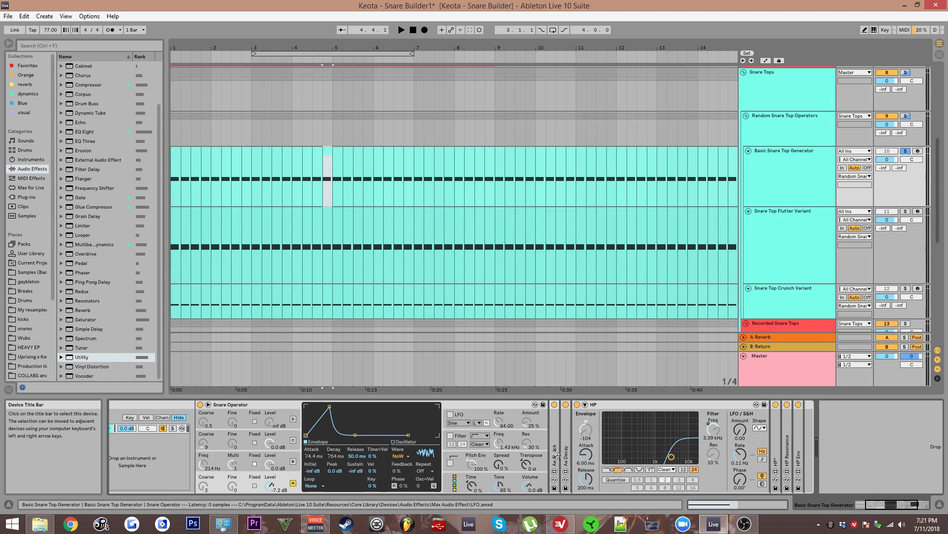
double_click(579, 405)
double_click(566, 430)
double_click(579, 406)
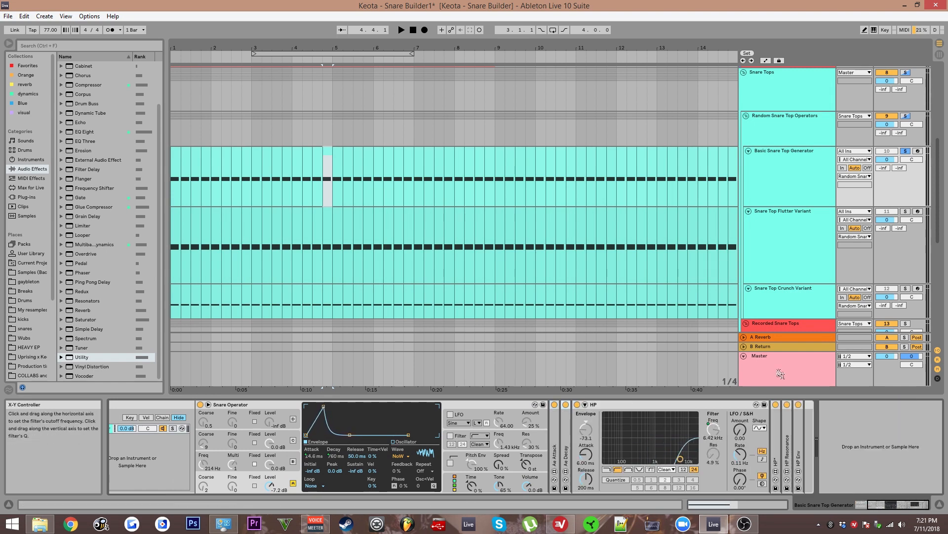
- Play the Basic Snare Top Generator clips from 4.3 for about two bars to hear the randomised tops
scroll(277, 163, up, 3)
click(373, 161)
key(space)
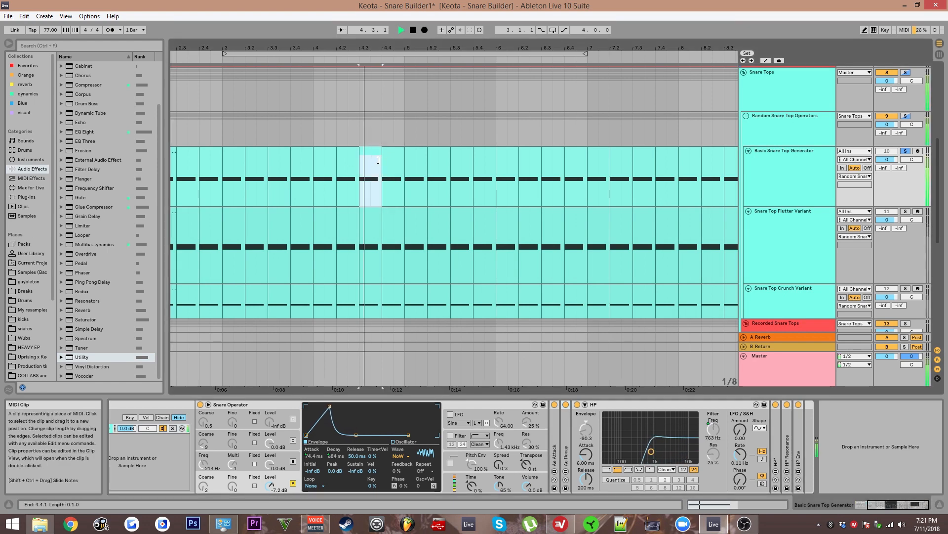
scroll(376, 186, down, 2)
drag(378, 203, 395, 269)
scroll(381, 240, down, 3)
drag(294, 262, 461, 191)
scroll(256, 194, up, 3)
key(space)
- Show the macro controls of the Basic Snare Top Generator rack
drag(399, 206, 410, 241)
drag(166, 452, 292, 455)
drag(231, 466, 264, 466)
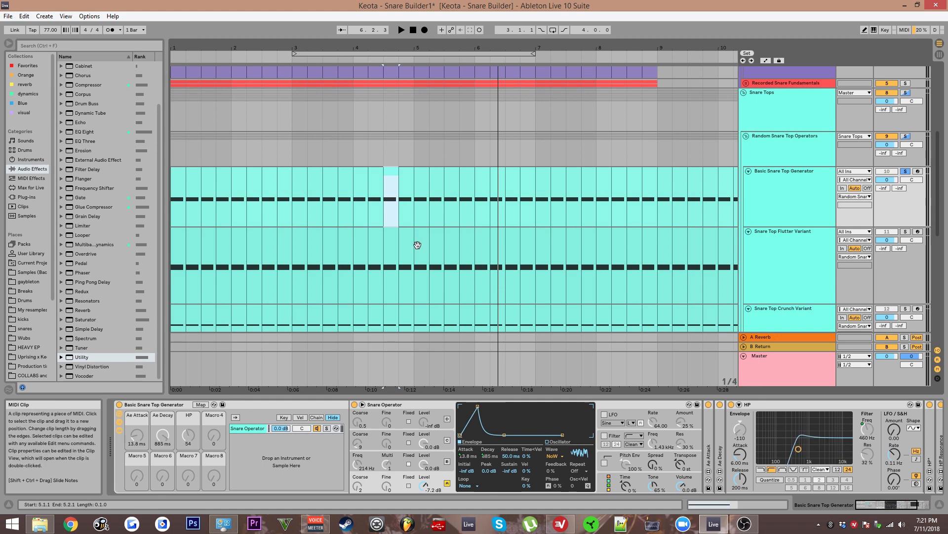
- Select the Snare Top Flutter Variant track and solo it in place of the Basic Snare Top Generator
key(Down)
click(906, 232)
key(minus)
drag(378, 233, 360, 202)
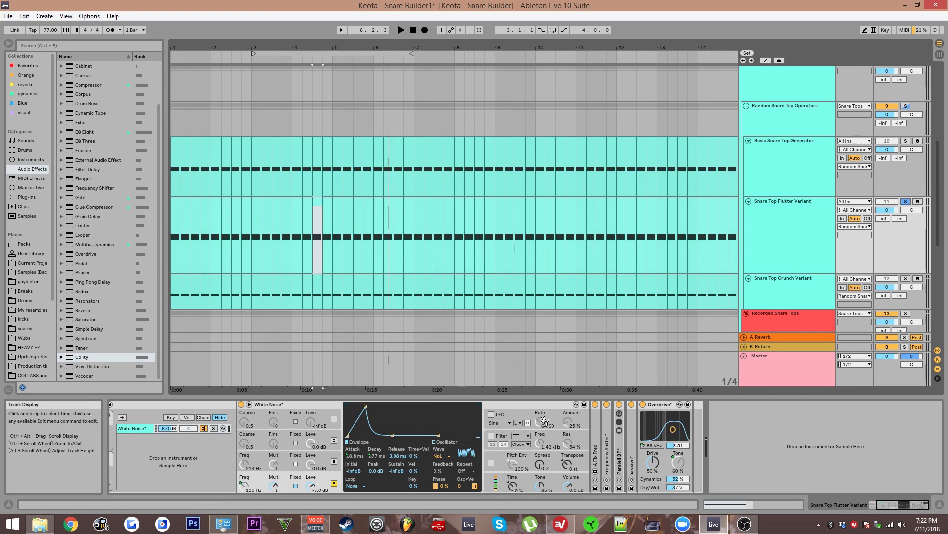
- Inspect the Flutter Variant's Frequency Shifter while playing its clips from 4.3, and collapse the device again
double_click(611, 455)
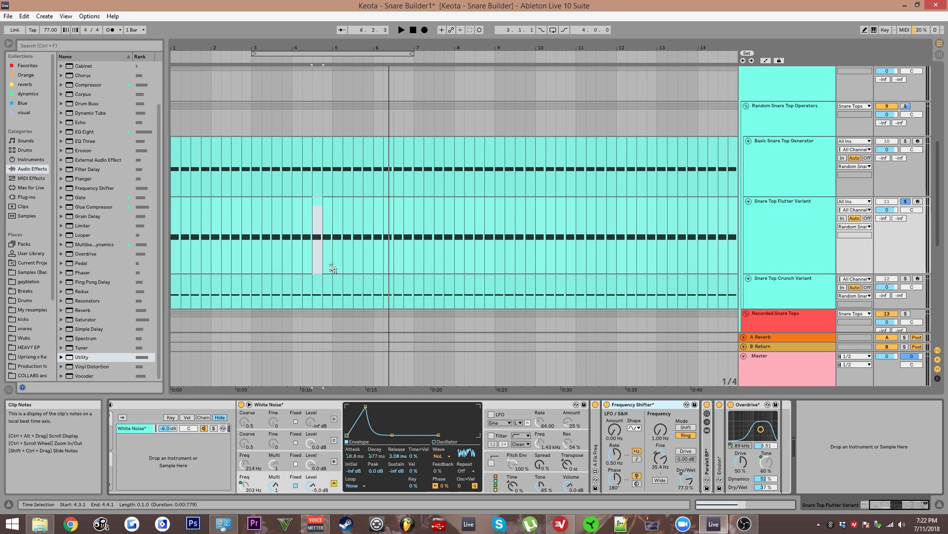
scroll(337, 266, up, 4)
drag(309, 235, 381, 233)
scroll(365, 218, up, 2)
key(space)
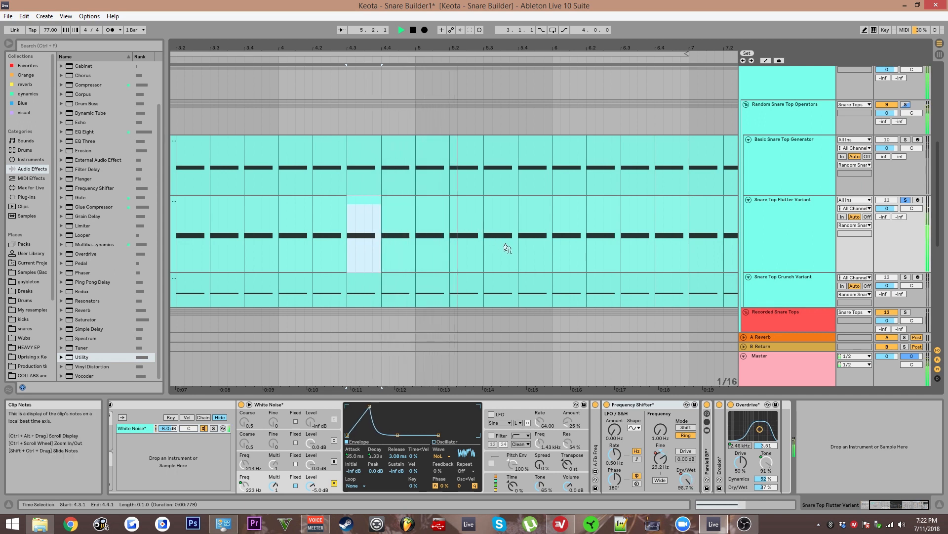
double_click(632, 405)
key(space)
- Expand the Paralell BP rack, compare its BP and Dry chains, and collapse it again
double_click(621, 460)
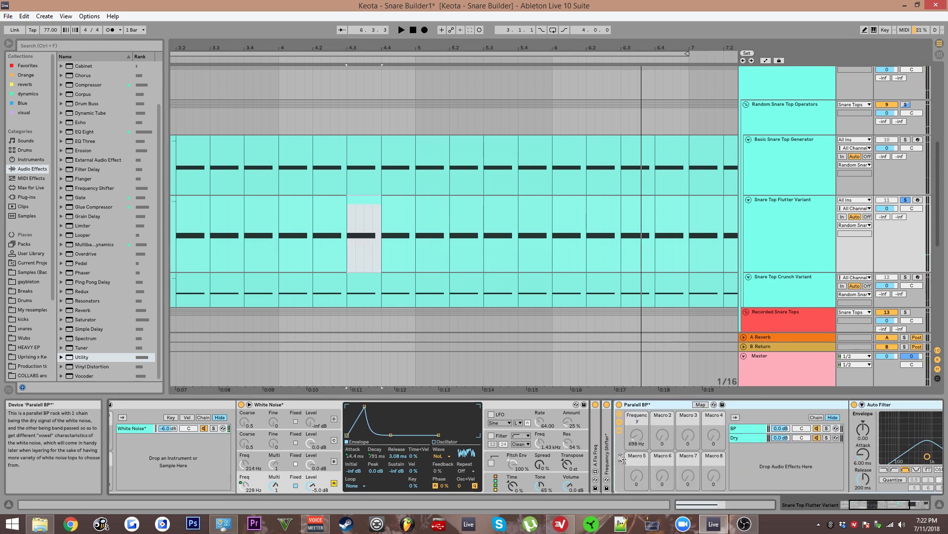
click(568, 438)
click(568, 429)
click(556, 438)
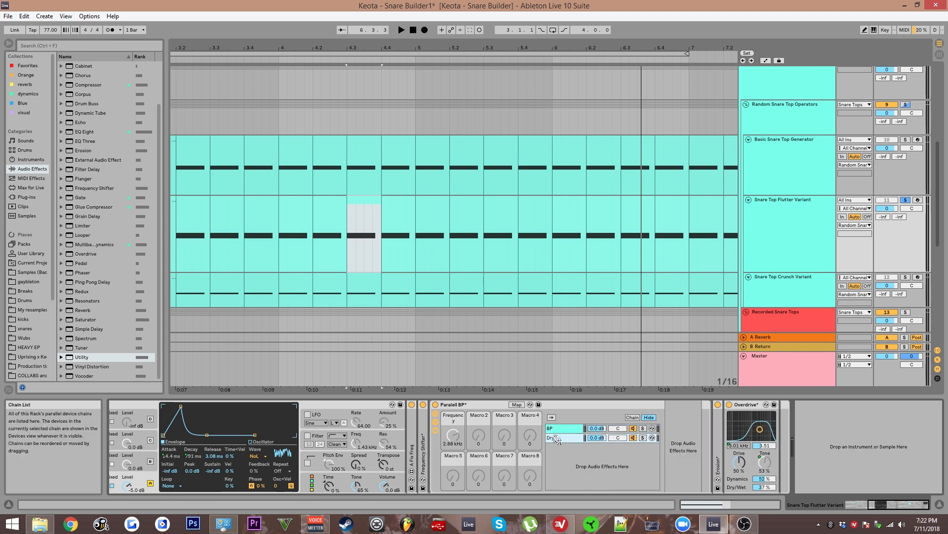
double_click(504, 405)
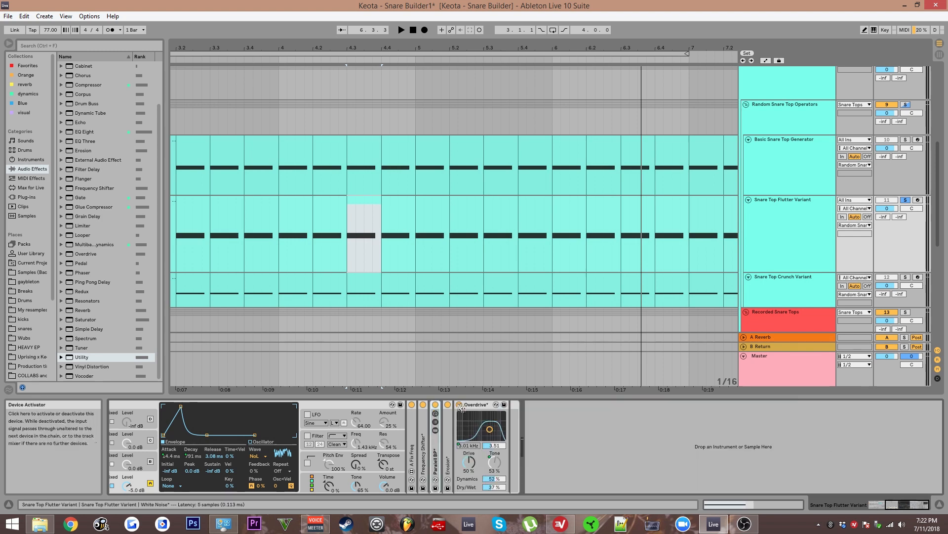
- Examine the settings of the Flutter Variant's Erosion and Overdrive effects
double_click(448, 446)
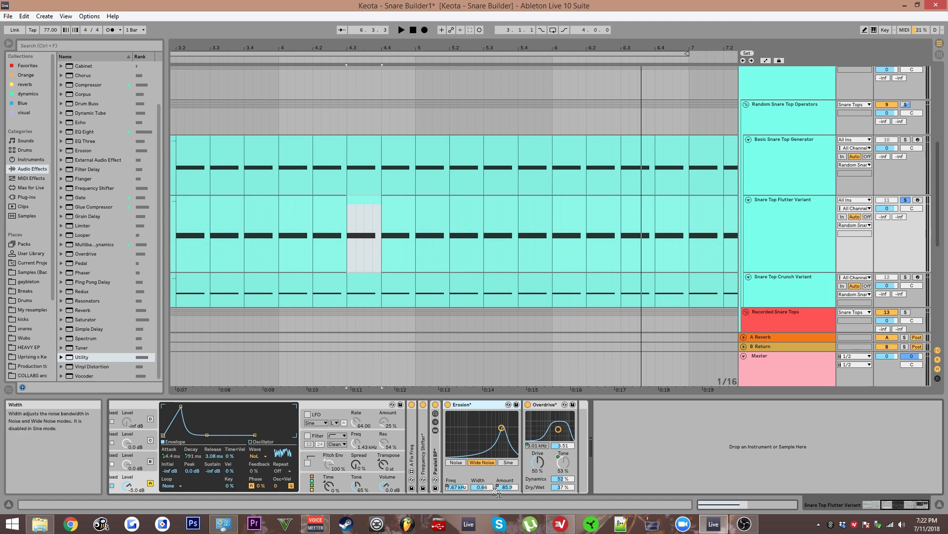
double_click(478, 406)
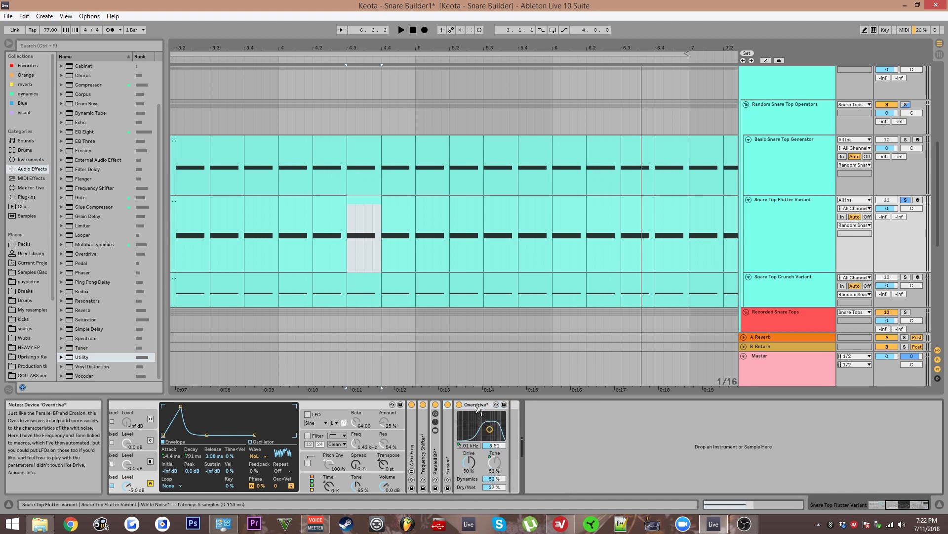
double_click(478, 406)
double_click(461, 435)
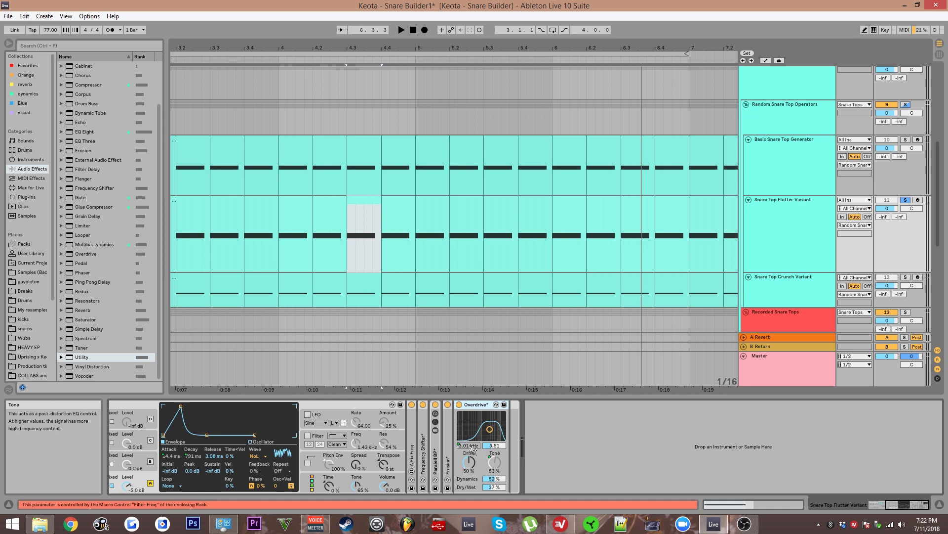
- Play the Flutter Variant briefly and examine its rack macros, including A Fix Freq
key(space)
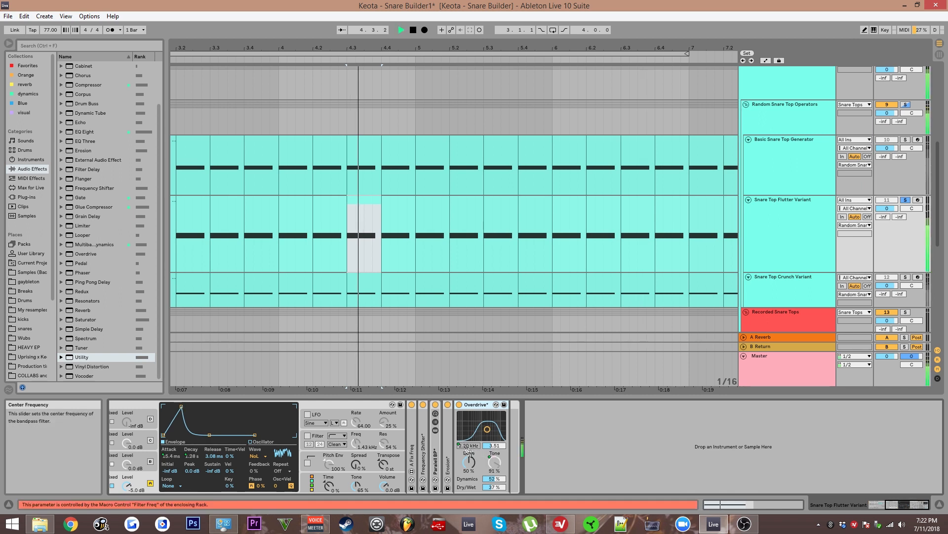
scroll(467, 447, up, 5)
scroll(613, 439, up, 3)
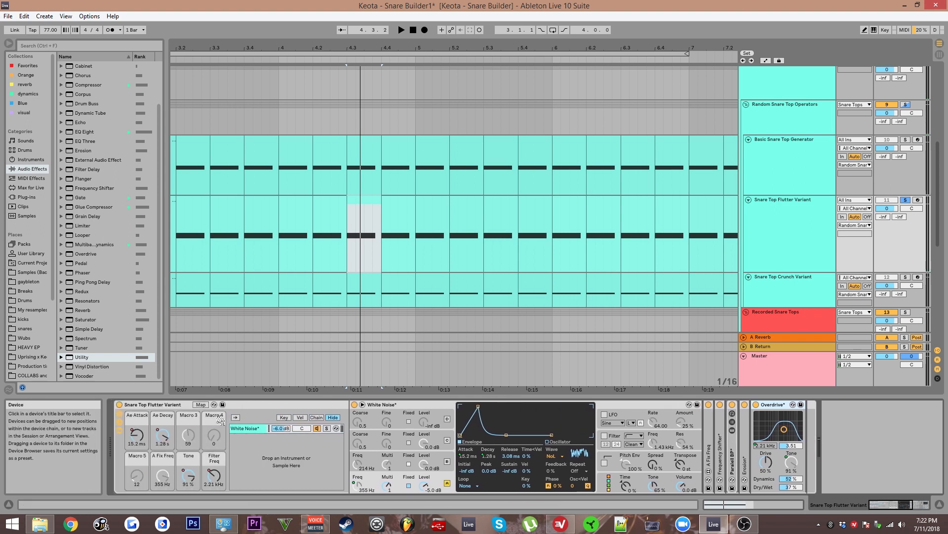
drag(163, 475, 163, 484)
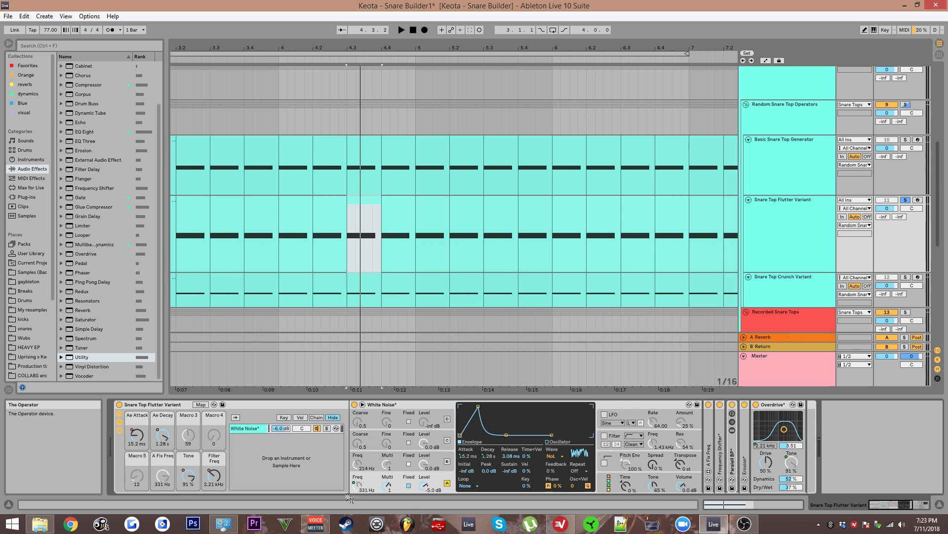
- Solo the Snare Top Crunch Variant in place of the Flutter Variant and select its track
click(905, 277)
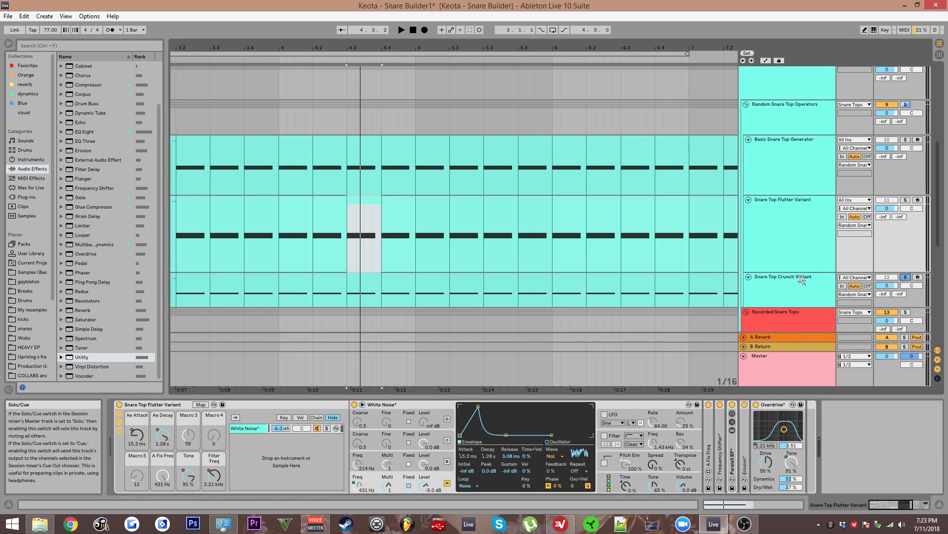
click(771, 282)
drag(422, 275, 444, 232)
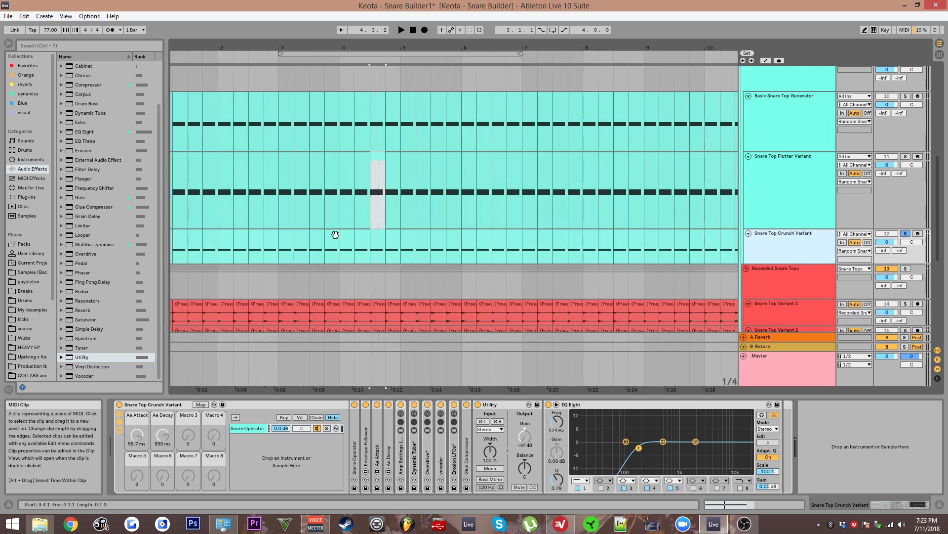
scroll(334, 235, down, 2)
- Inspect the Amp device inside the Crunch Variant's Amp Settings LFO rack, and collapse both again
double_click(402, 467)
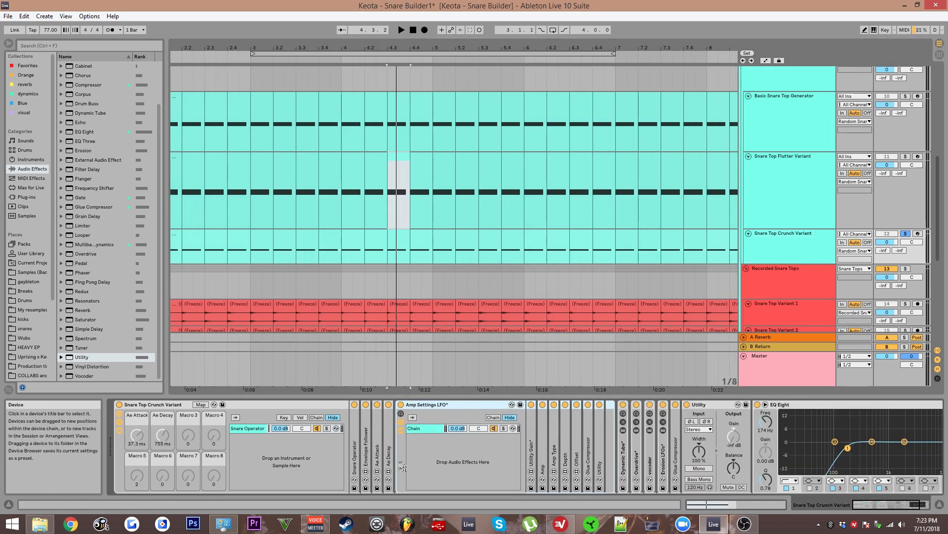
double_click(542, 465)
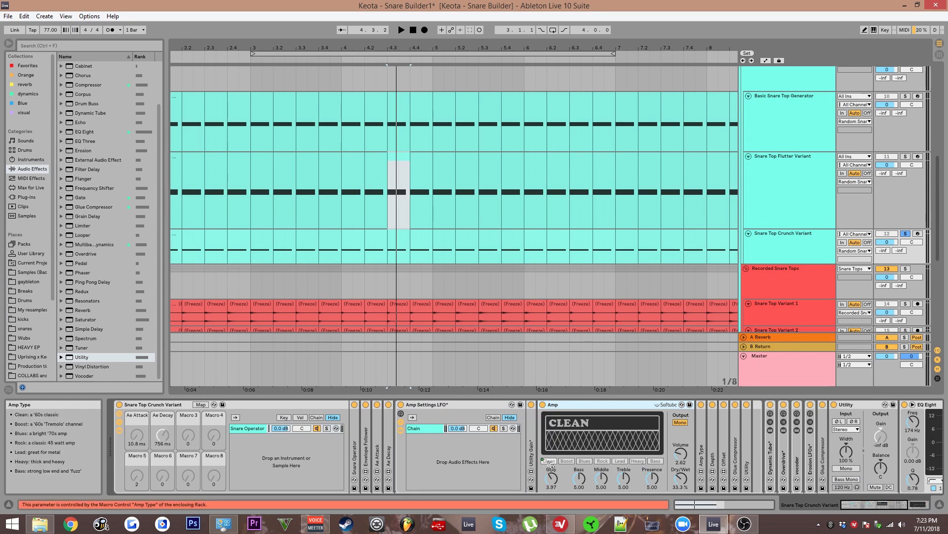
double_click(563, 408)
double_click(435, 404)
- Expand the Dynamic Tube rack, check its Dry/Wet control, and collapse the rack again
double_click(415, 452)
click(548, 428)
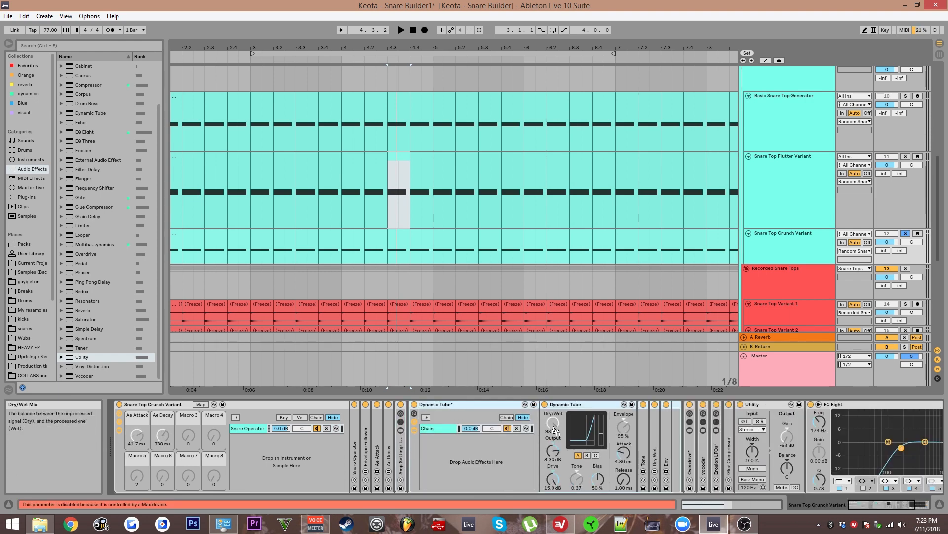
double_click(449, 405)
- Expand the Overdrive rack, examine its Drive, Tone and Dynamics settings, and collapse it again
double_click(425, 461)
click(607, 460)
click(591, 448)
click(588, 447)
click(612, 463)
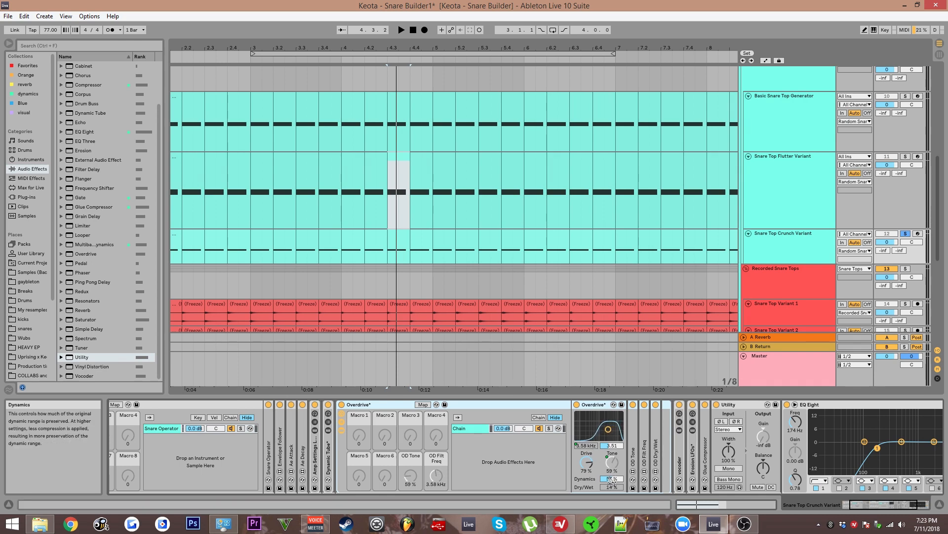
drag(558, 258, 584, 236)
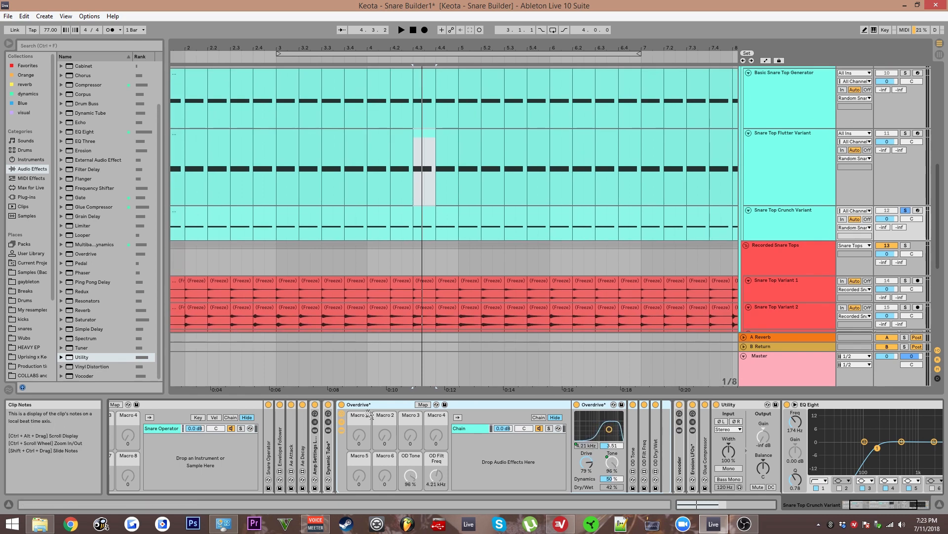
double_click(364, 404)
- Play the soloed Crunch Variant from 4.3
drag(375, 222, 491, 235)
scroll(497, 240, down, 1)
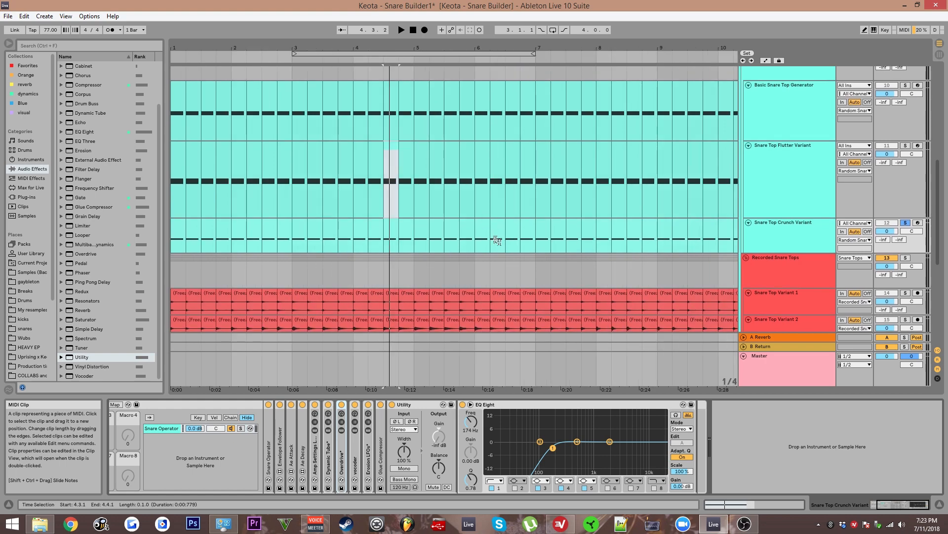
key(space)
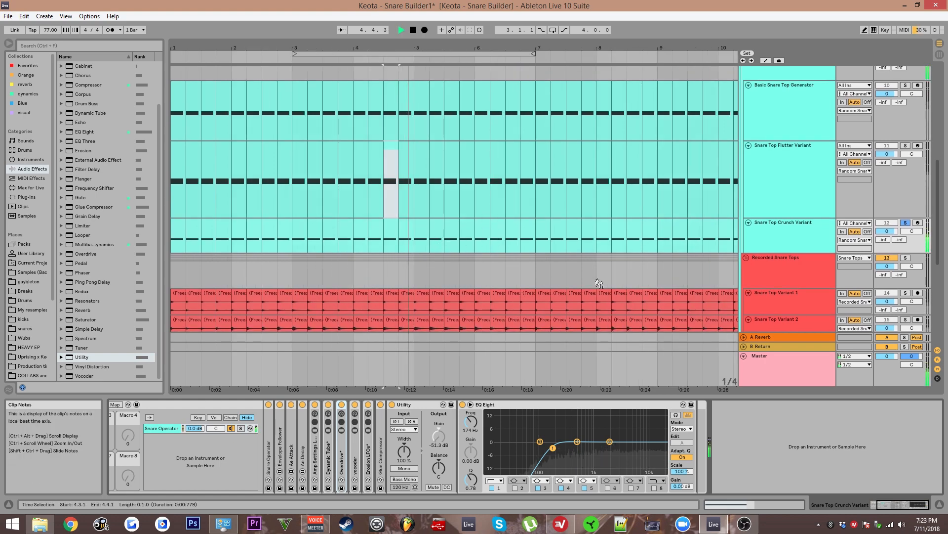
- Check the recording status in the MRecorder plug-in on the VOCALS track and close its window
scroll(643, 281, down, 8)
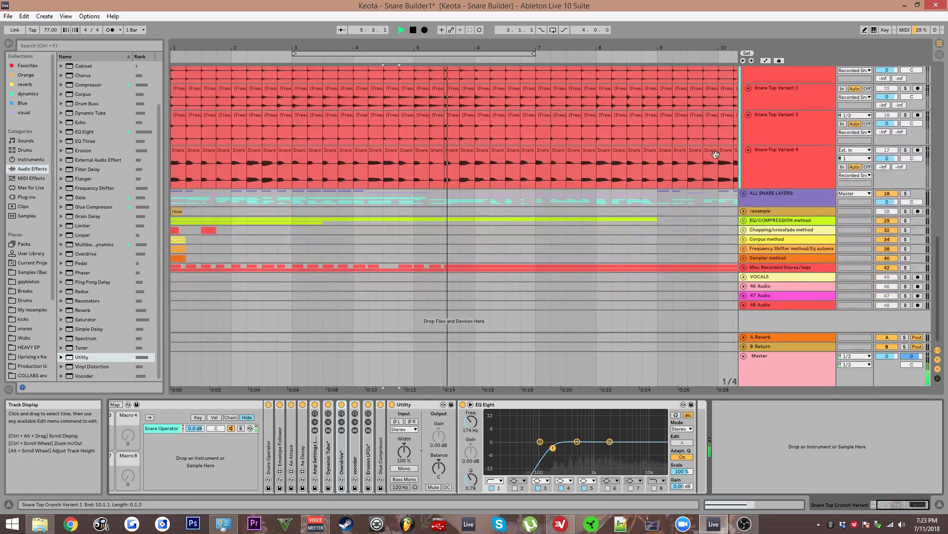
click(771, 276)
click(135, 404)
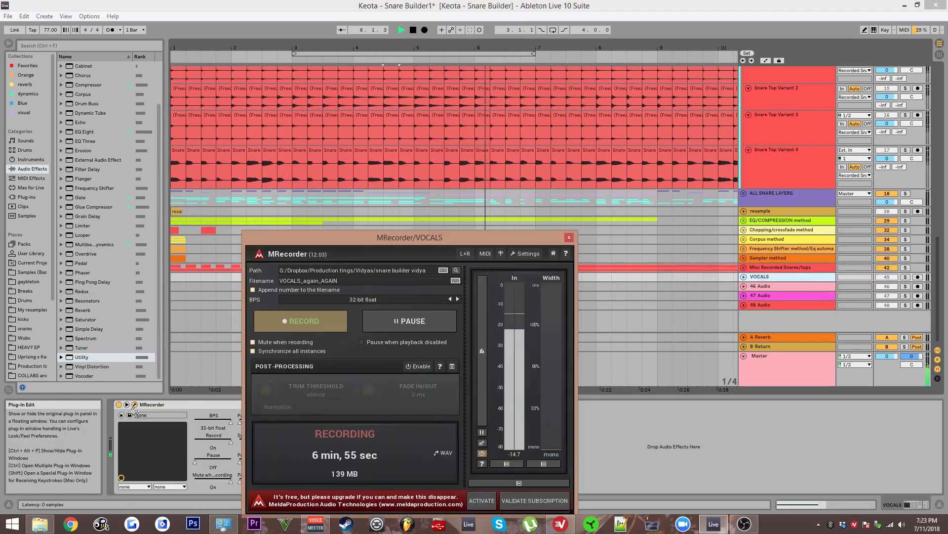
click(135, 404)
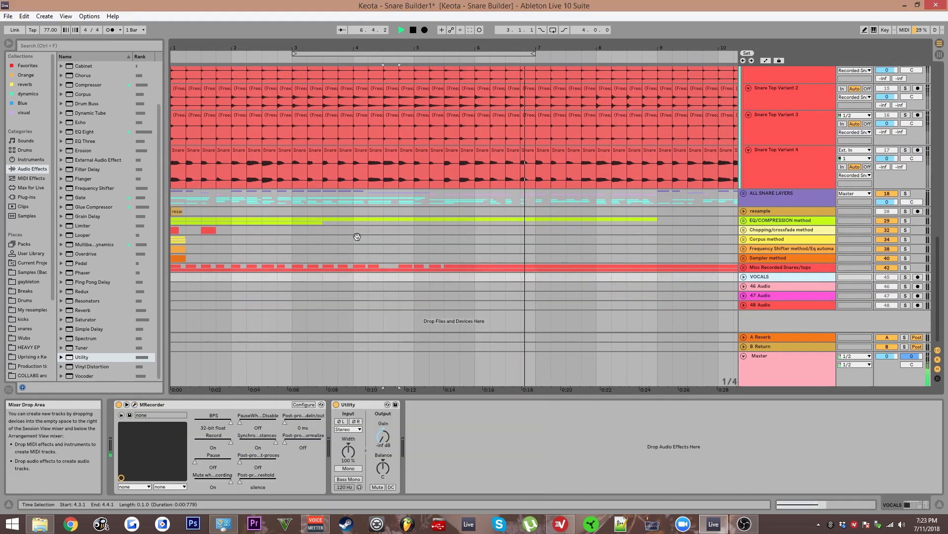
- Return to the Crunch Variant track and swap its vocoder and Erosion LFOs racks so that Erosion comes first
scroll(505, 368, up, 10)
click(388, 212)
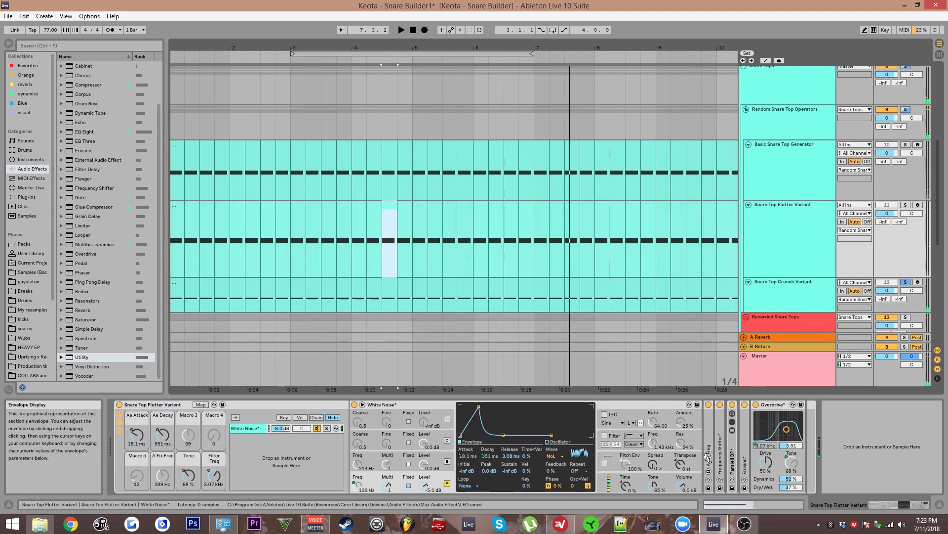
click(500, 279)
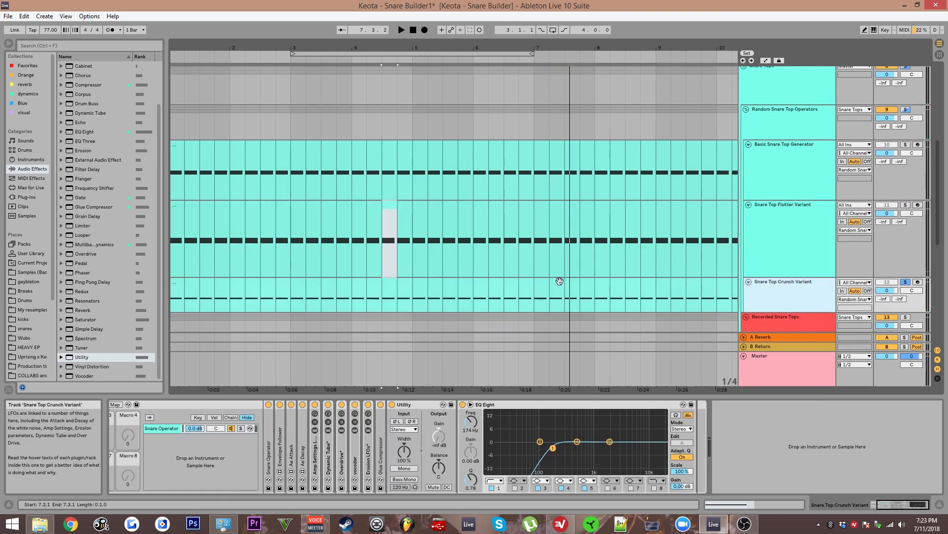
mouse_move(362, 465)
mouse_down()
mouse_move(349, 464)
mouse_move(366, 480)
mouse_up()
- Expand the vocoder rack, check the Vocoder White Noise device's Formant and Dry/Wet controls, and collapse the rack
double_click(374, 464)
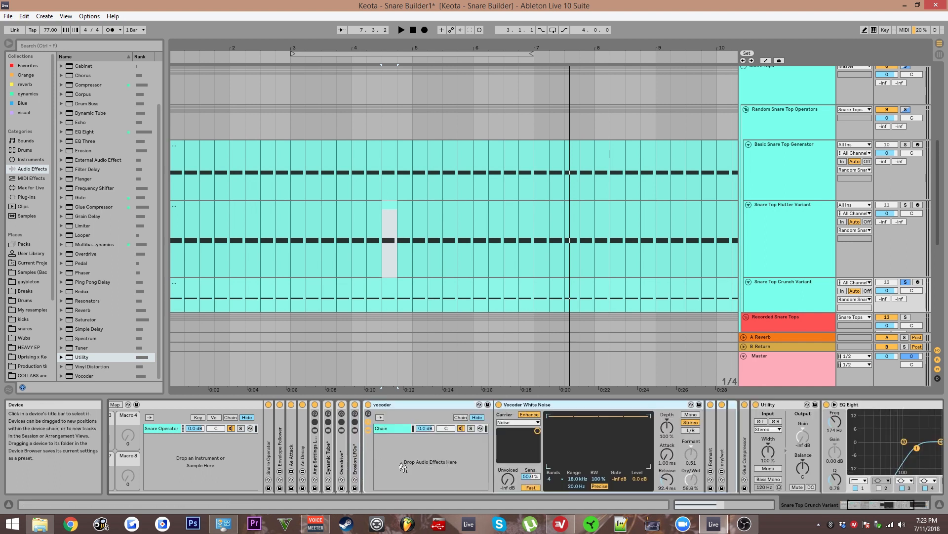
click(701, 458)
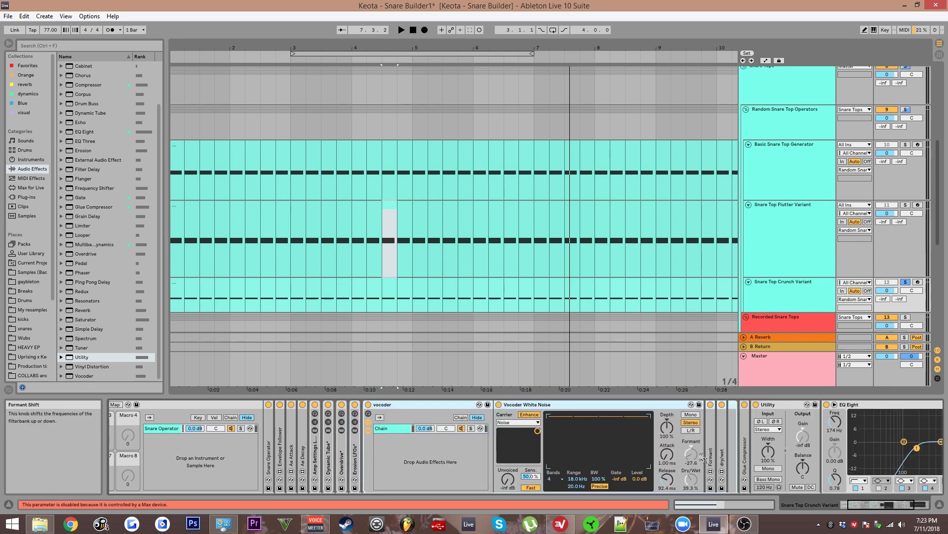
double_click(379, 409)
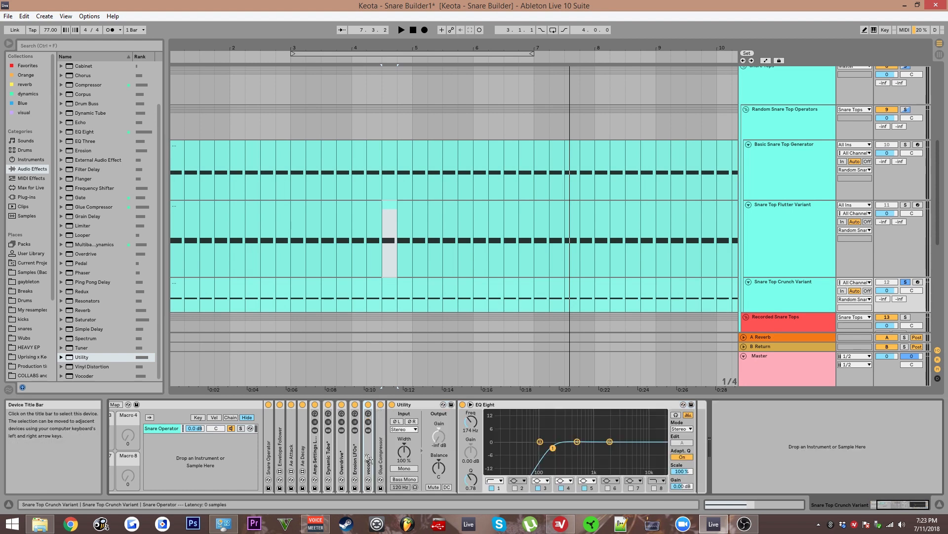
- Move the Dynamic Tube rack behind the vocoder rack in the Crunch Variant's effect chain
scroll(362, 469, up, 5)
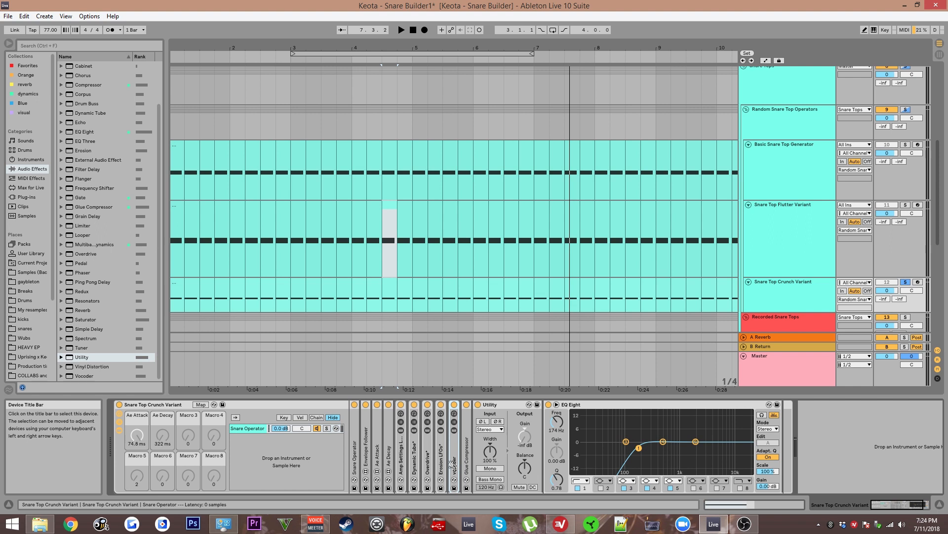
drag(452, 478, 514, 383)
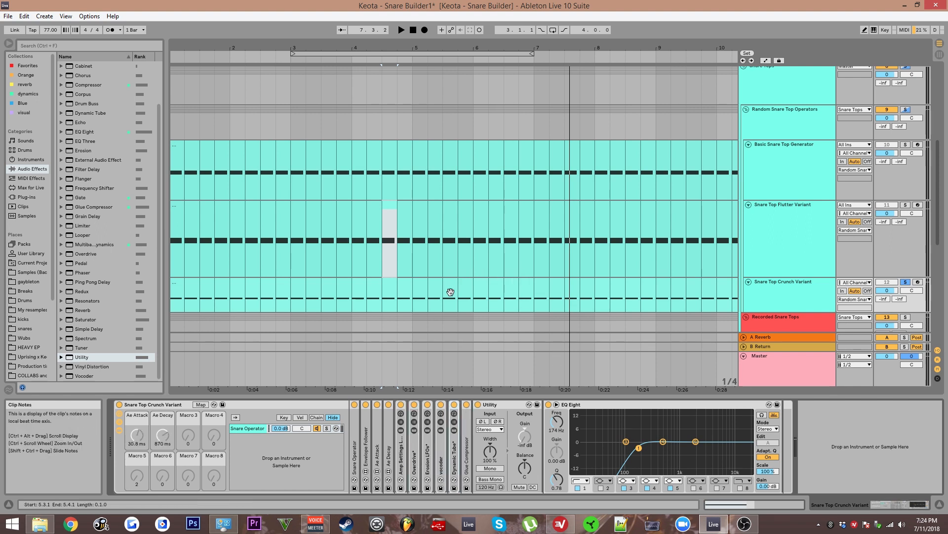
- Select the Crunch Variant clip at 4.3 and play from there
scroll(461, 275, down, 1)
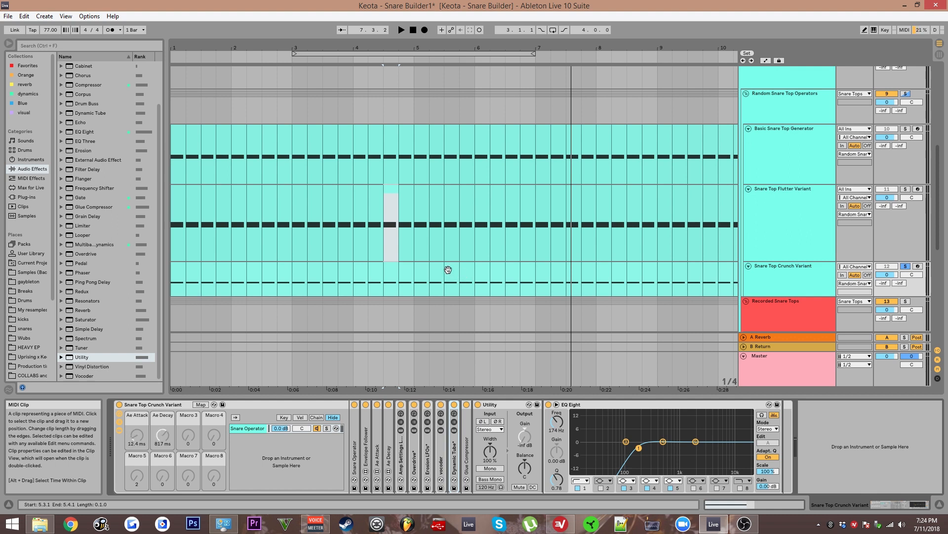
scroll(448, 269, down, 1)
click(389, 249)
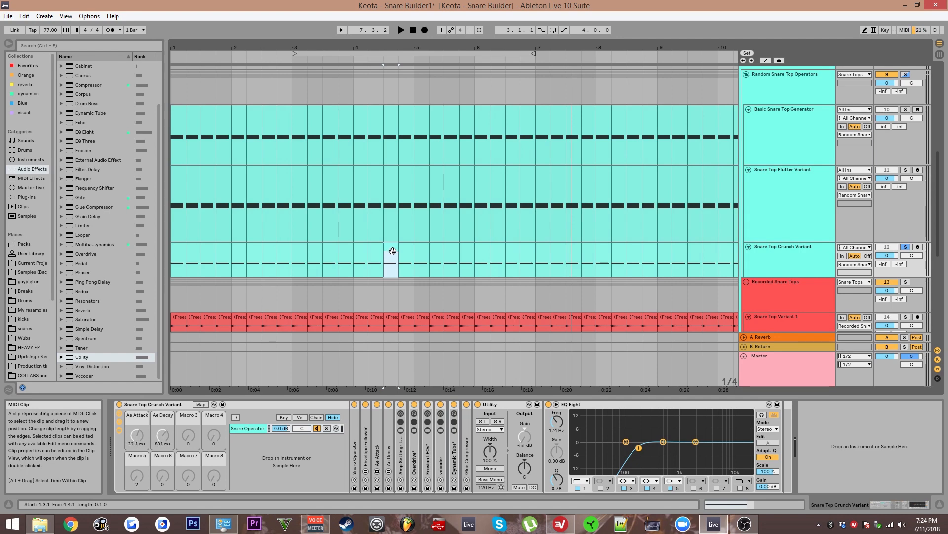
scroll(400, 254, up, 2)
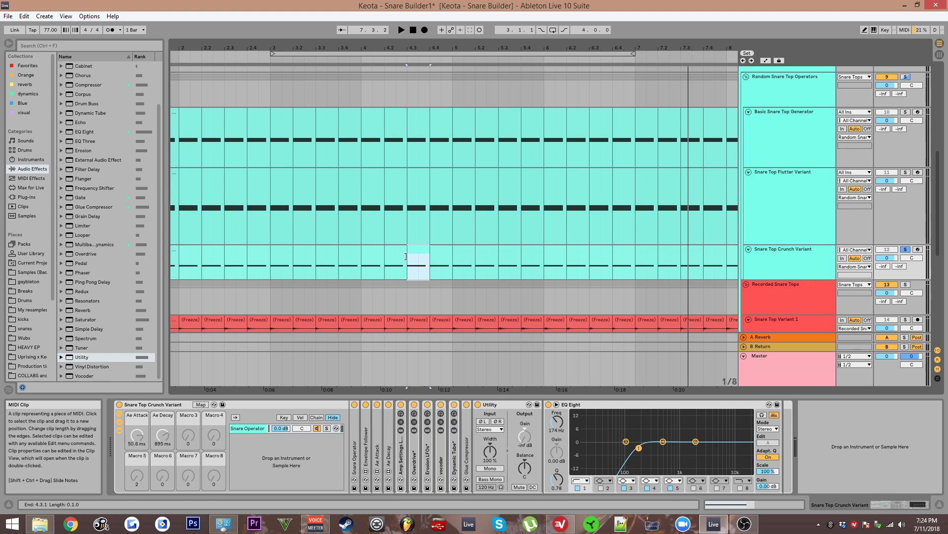
scroll(405, 255, up, 2)
key(space)
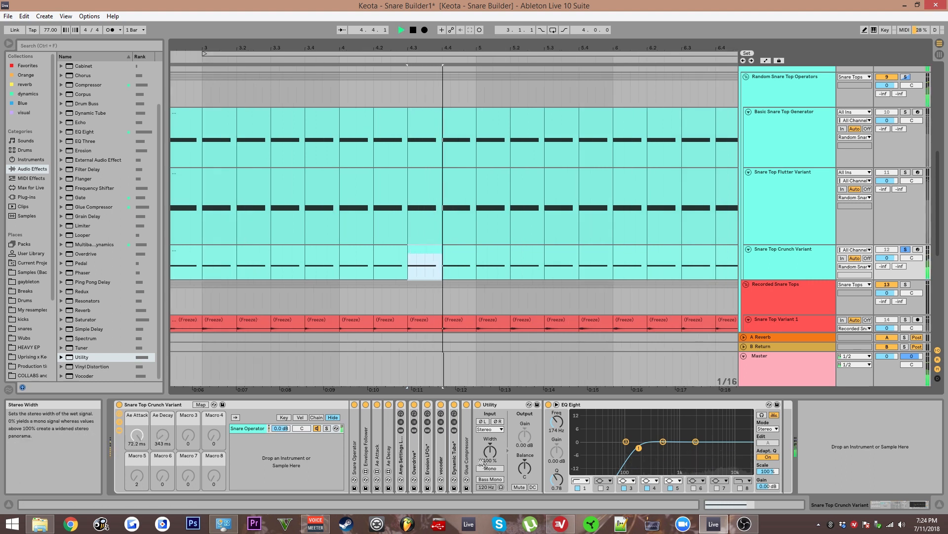
- Move the Erosion LFOs rack behind Dynamic Tube and the Amp Settings LFO rack between them, and stop playback
drag(428, 462, 455, 462)
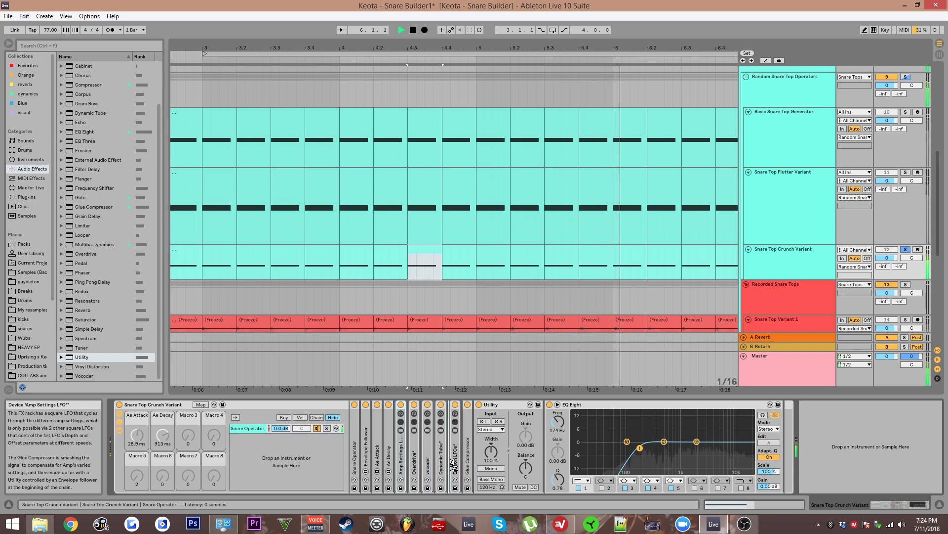
drag(449, 460, 449, 435)
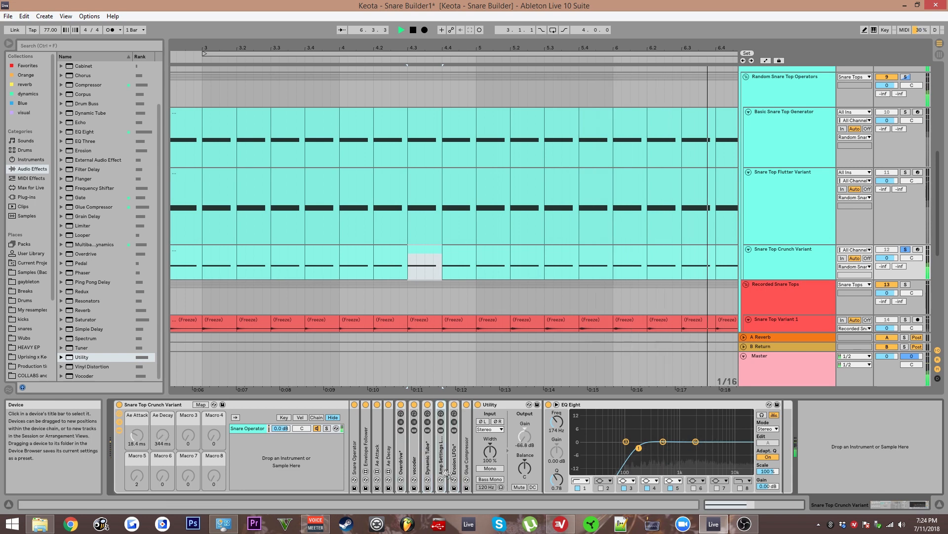
key(space)
scroll(392, 240, down, 3)
scroll(508, 273, up, 1)
scroll(509, 274, down, 1)
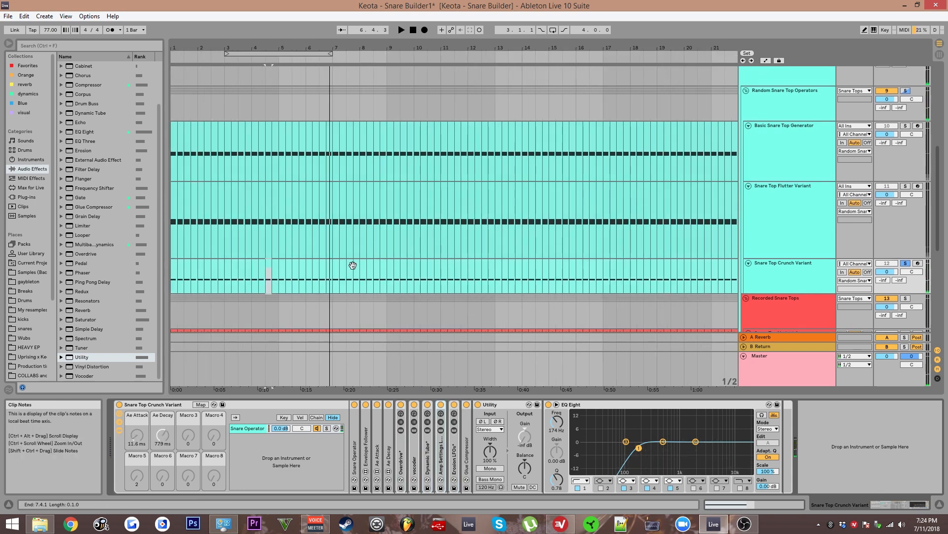
scroll(345, 247, down, 2)
drag(340, 239, 349, 214)
scroll(252, 212, up, 6)
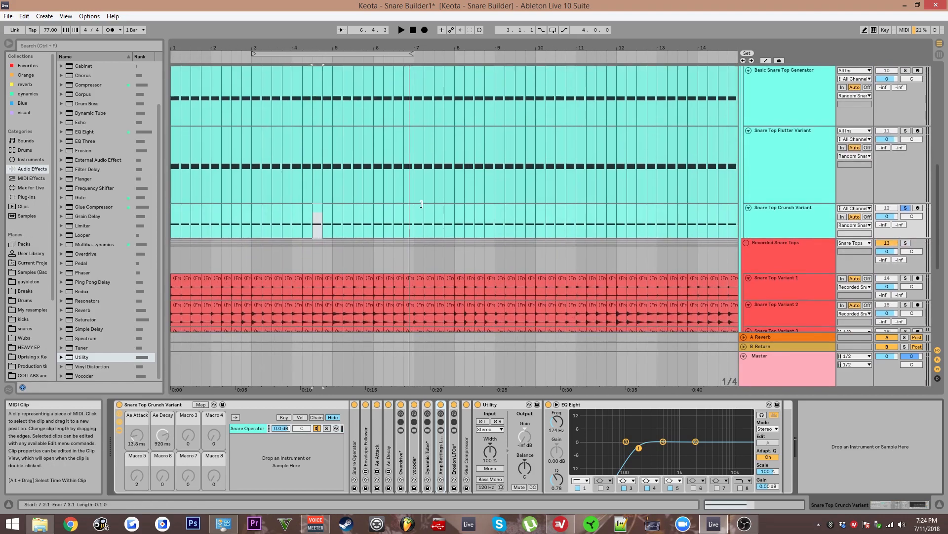
drag(265, 196, 404, 239)
scroll(334, 235, up, 2)
drag(335, 236, 504, 265)
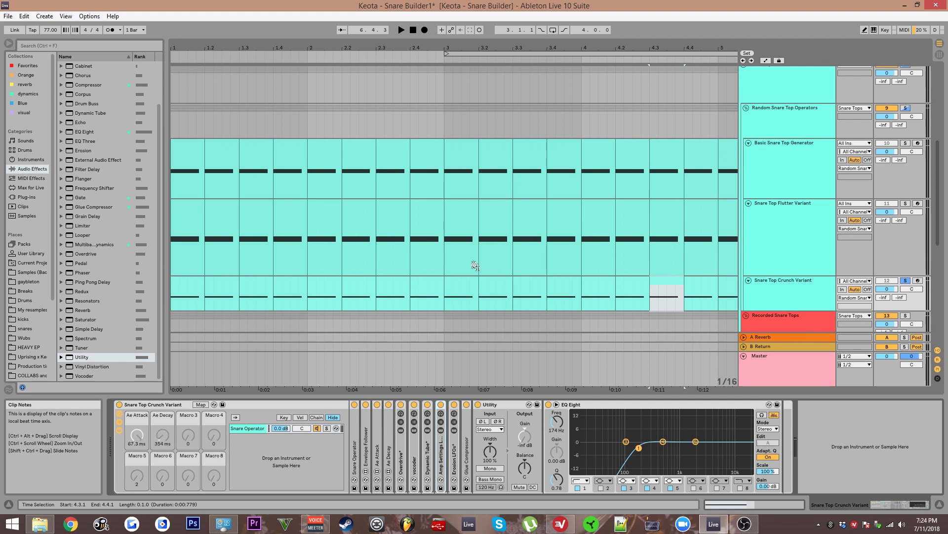
scroll(469, 267, down, 4)
scroll(470, 297, up, 3)
drag(543, 283, 545, 287)
- Collapse the Random Snare Top Operators group and solo the recorded Snare Top Variant 1 track
click(746, 162)
scroll(680, 190, down, 2)
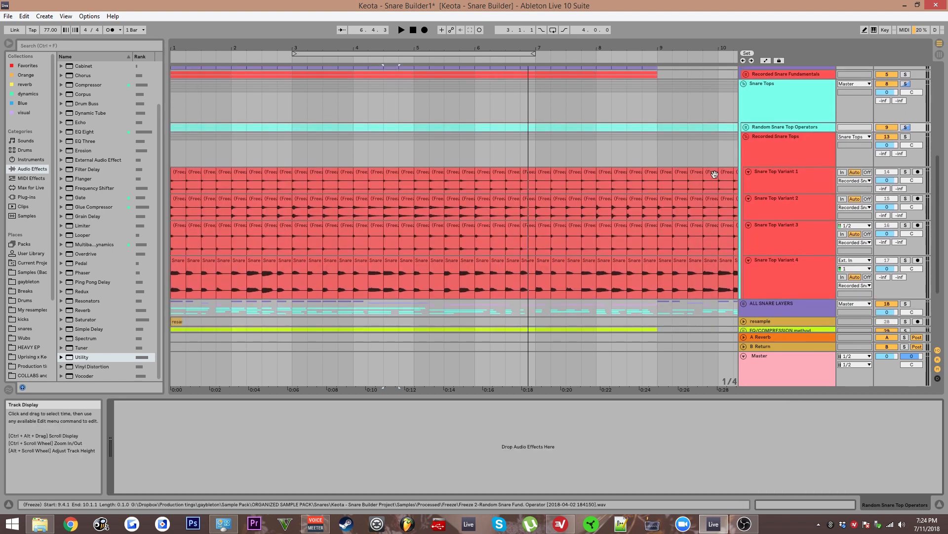
click(785, 176)
click(905, 172)
- Play the recorded snare tops from 4.3, soloing Snare Top Variant 2 and Variant 3 in turn
click(498, 181)
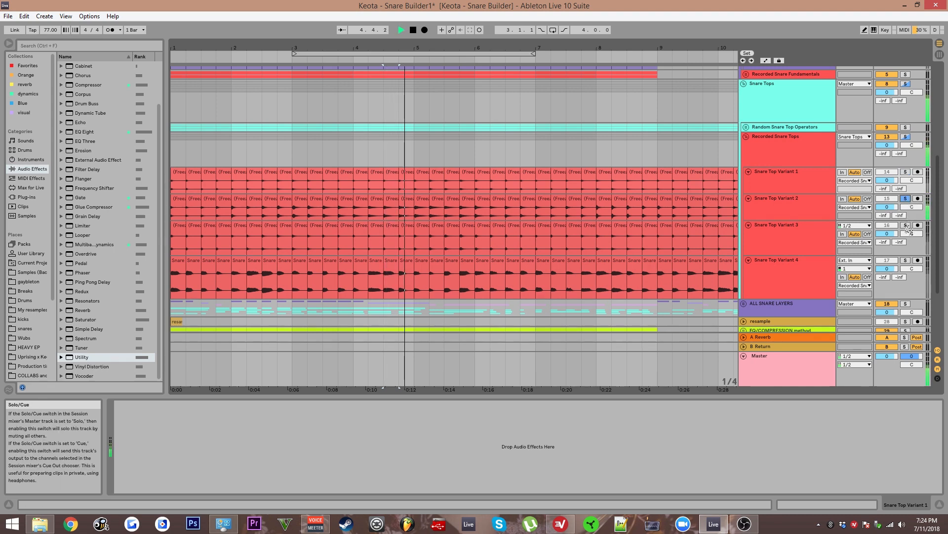
scroll(406, 208, up, 3)
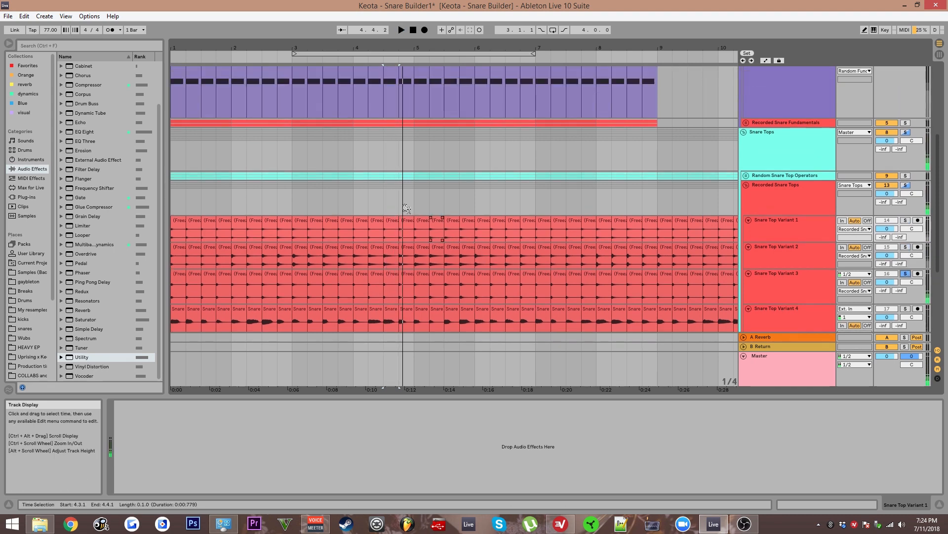
ctrl+scroll(390, 195, up, 2)
scroll(491, 178, down, 3)
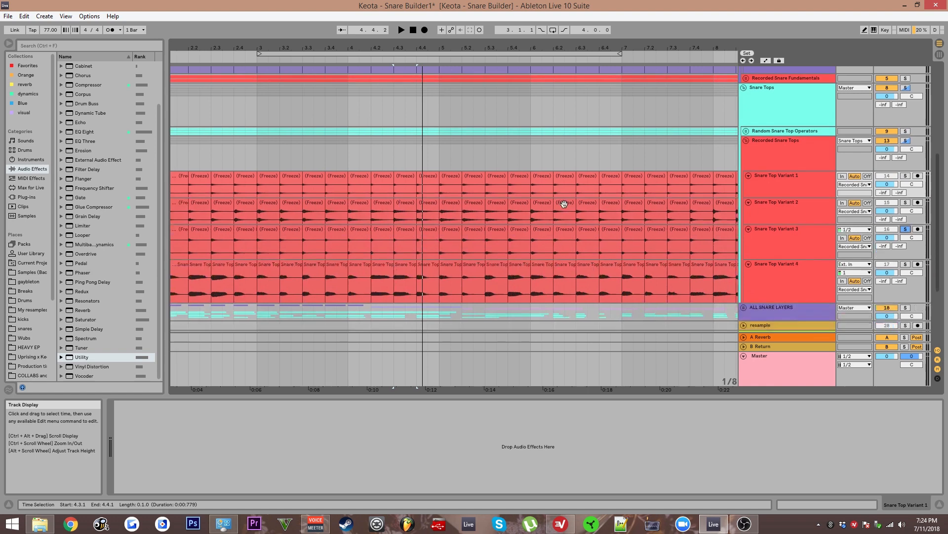
- Expand the Random Snare Top Operators group and look over its basic, flutter and crunch generator tracks
scroll(549, 185, up, 1)
ctrl+scroll(466, 191, down, 2)
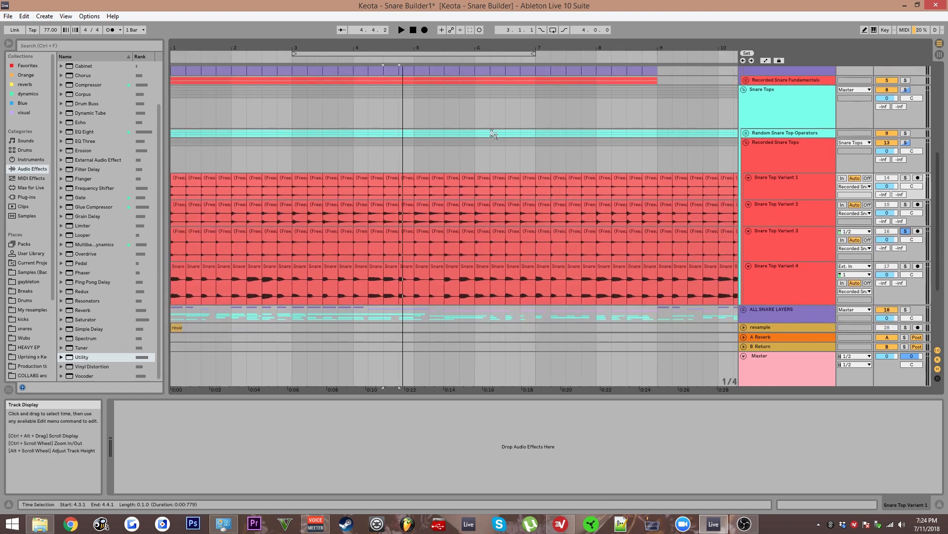
click(492, 128)
click(491, 134)
key(u)
ctrl+alt+drag(489, 211, 497, 91)
ctrl+alt+drag(527, 218, 537, 274)
ctrl+alt+drag(502, 233, 527, 275)
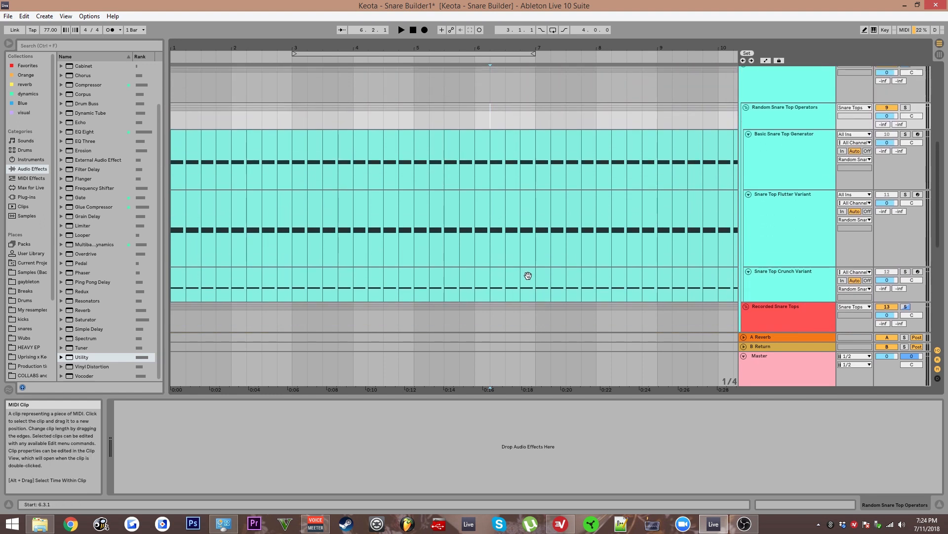
ctrl+alt+drag(597, 224, 600, 246)
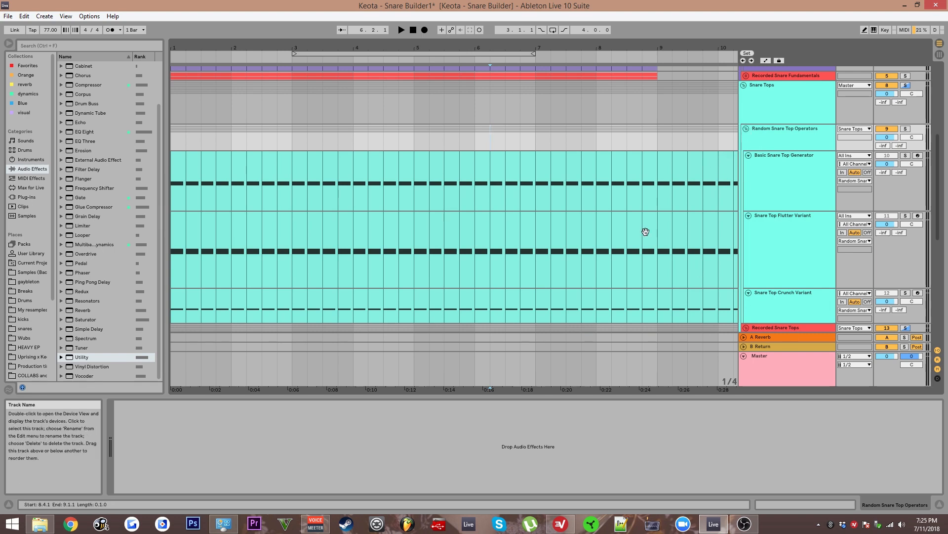
- Collapse the Random Snare Top Operators group and select the Snare Top Variant 4 clip at 5.3
scroll(664, 207, down, 1)
click(745, 112)
scroll(566, 186, down, 2)
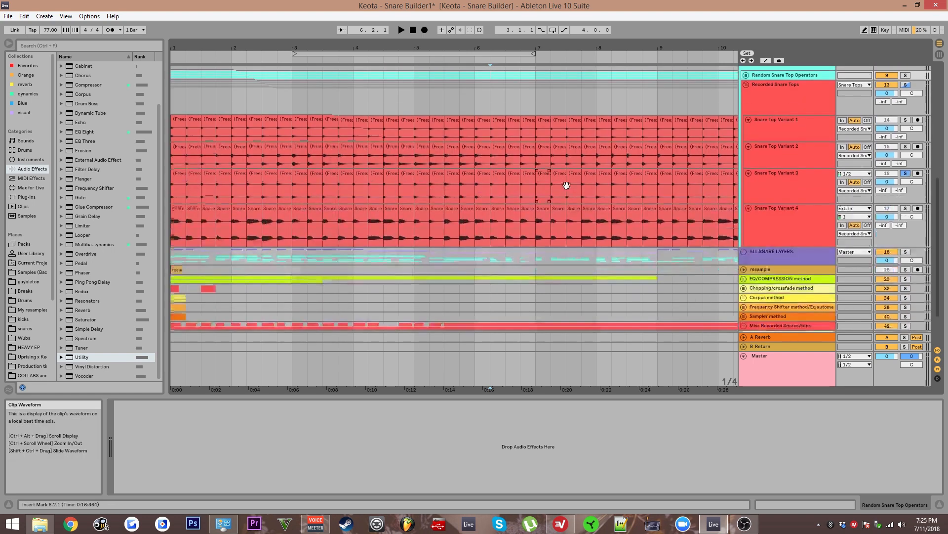
scroll(485, 210, up, 1)
click(452, 229)
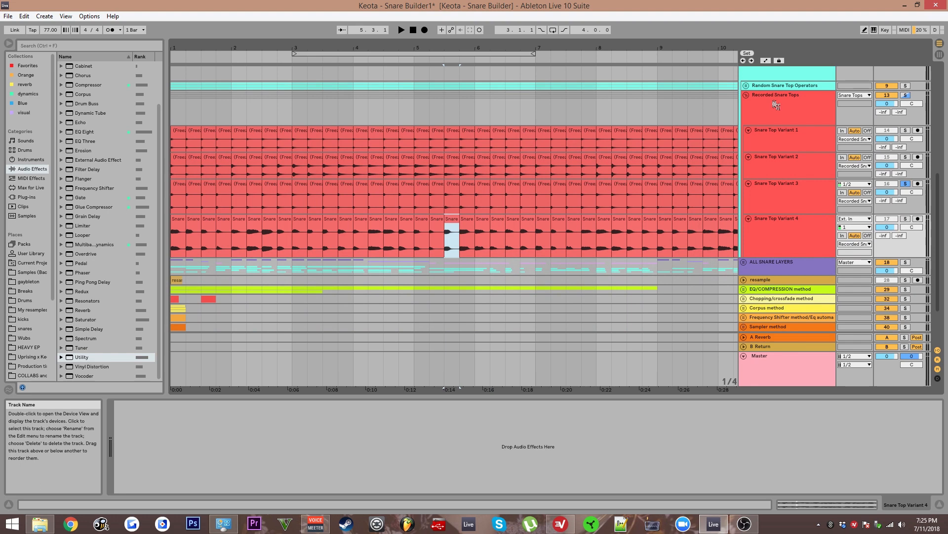
- Collapse the Recorded Snare Tops group
click(746, 95)
scroll(510, 129, up, 5)
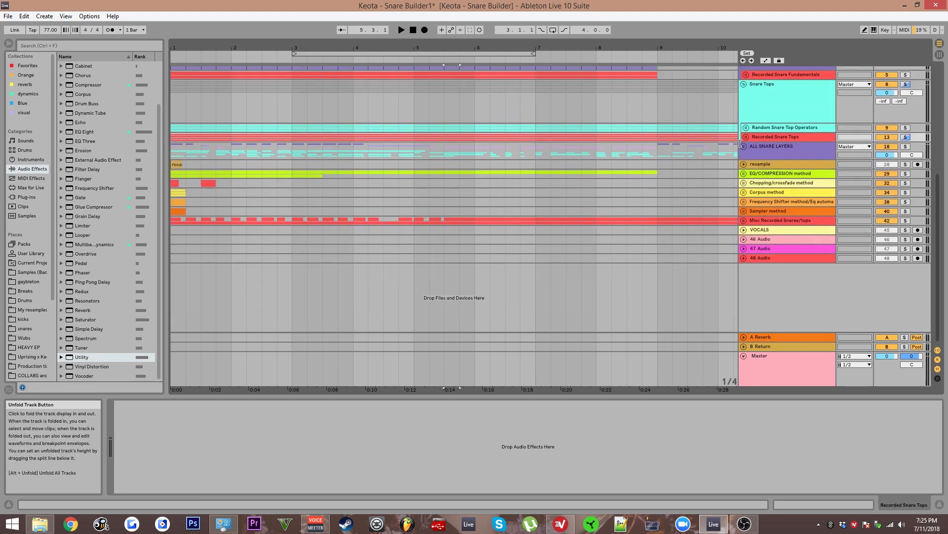
click(747, 137)
click(746, 136)
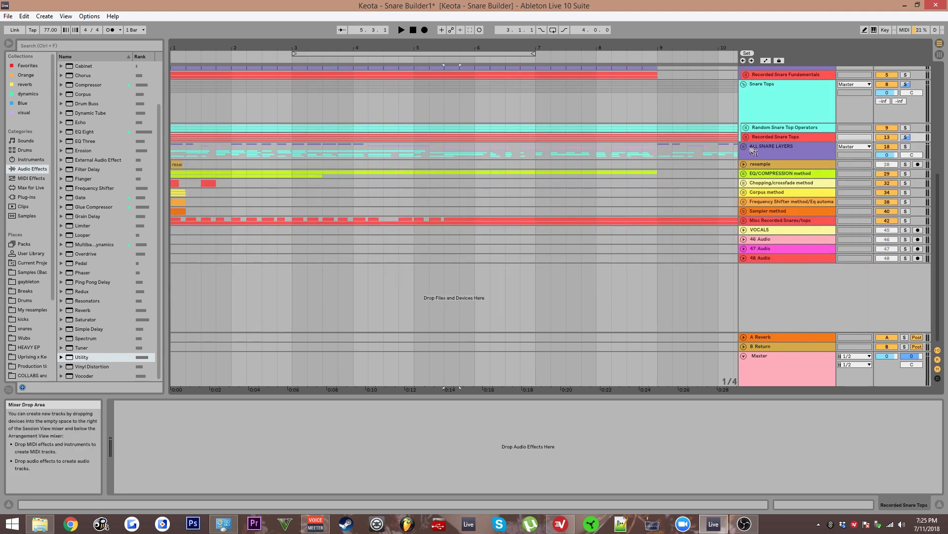
- Expand and solo the ALL SNARE LAYERS group, selecting the first FUND. VERSION 1 clip
click(454, 152)
scroll(394, 190, up, 2)
drag(394, 191, 505, 136)
scroll(272, 165, up, 2)
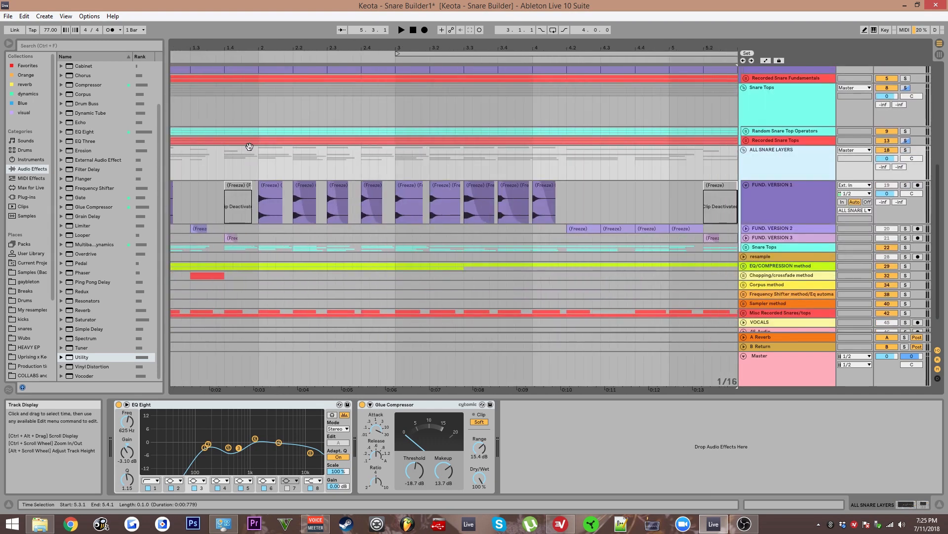
drag(250, 146, 330, 159)
click(196, 199)
mouse_move(196, 199)
mouse_down()
mouse_move(198, 137)
mouse_move(200, 212)
mouse_up()
scroll(197, 148, down, 2)
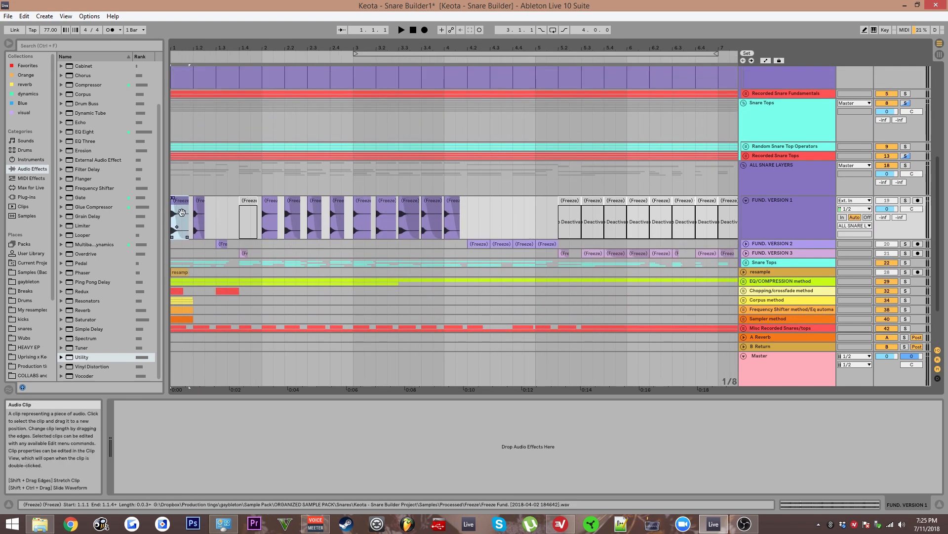
click(906, 166)
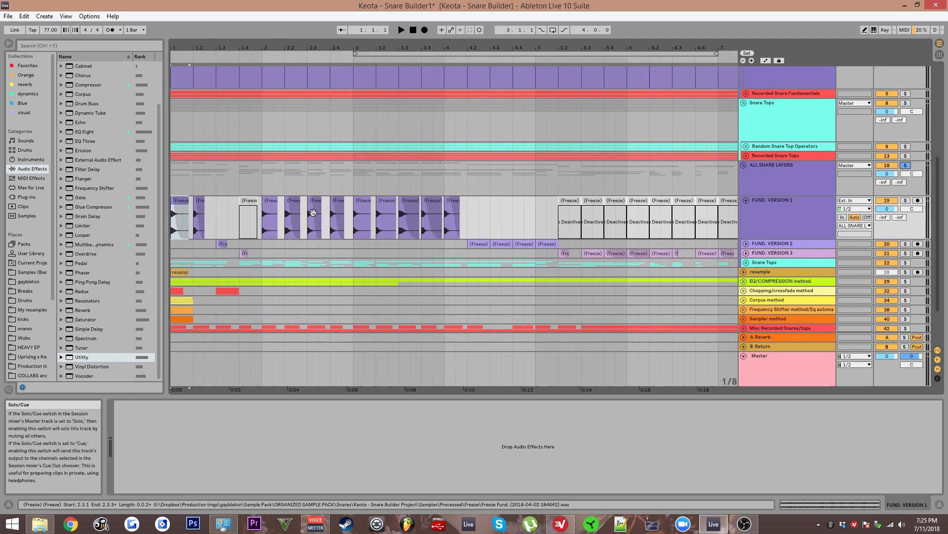
- Unfold the resample track and delete its resample 1 clip at bar 1
scroll(219, 220, up, 2)
drag(218, 220, 218, 242)
click(177, 230)
key(u)
scroll(185, 218, up, 3)
click(218, 229)
click(221, 302)
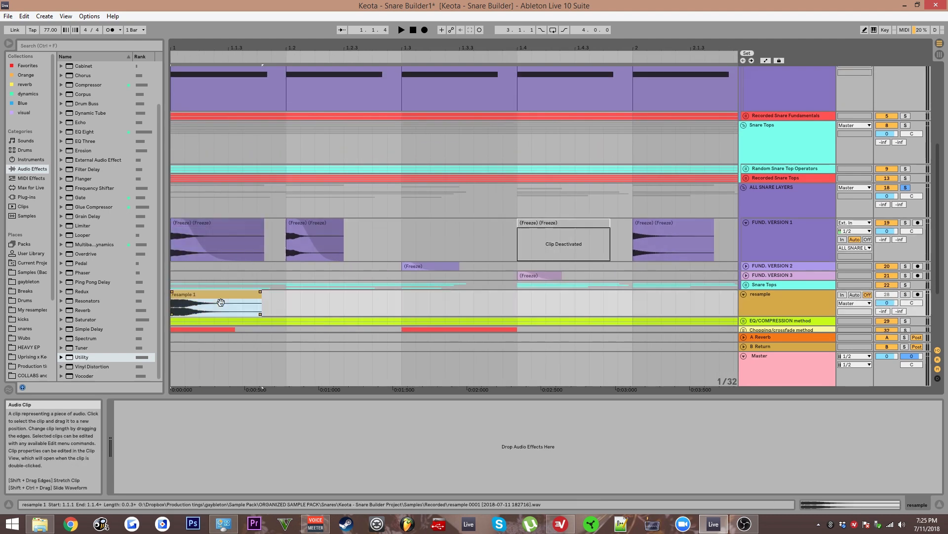
key(Delete)
- Expand the Snare Tops group nested inside ALL SNARE LAYERS
click(199, 230)
click(184, 285)
key(u)
drag(193, 278, 241, 144)
click(241, 199)
scroll(225, 216, down, 5)
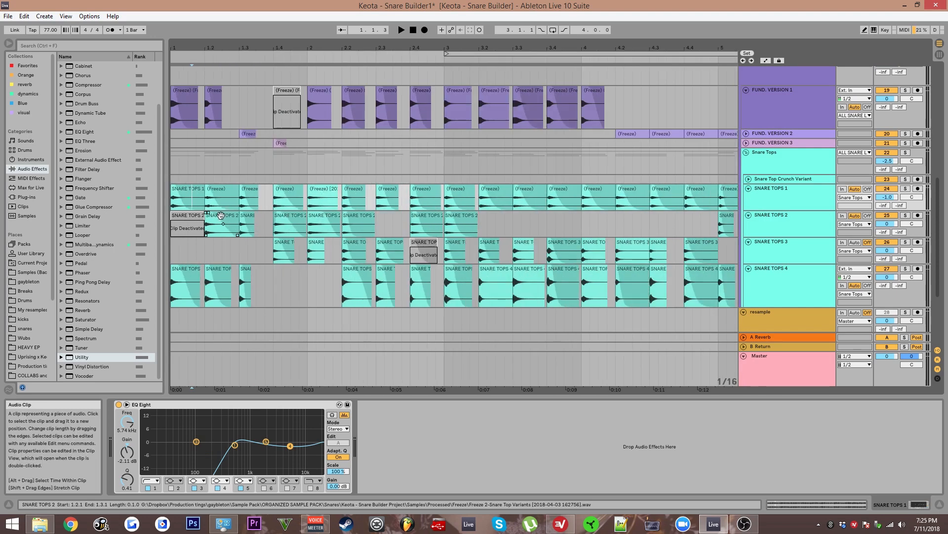
- Set the arrangement grid to 1/4 and select the first SNARE TOPS 1 clip at bar 1
right_click(194, 253)
click(211, 358)
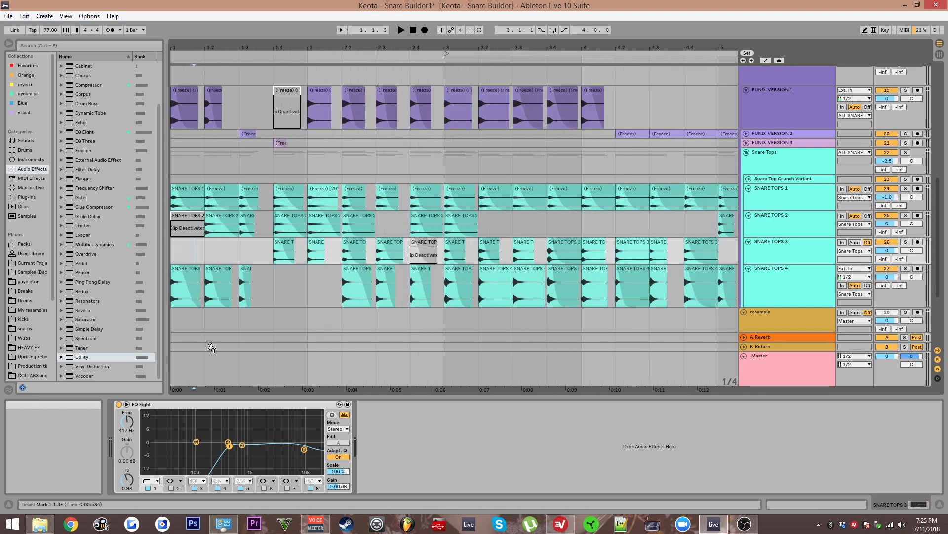
scroll(192, 244, up, 4)
drag(233, 257, 293, 283)
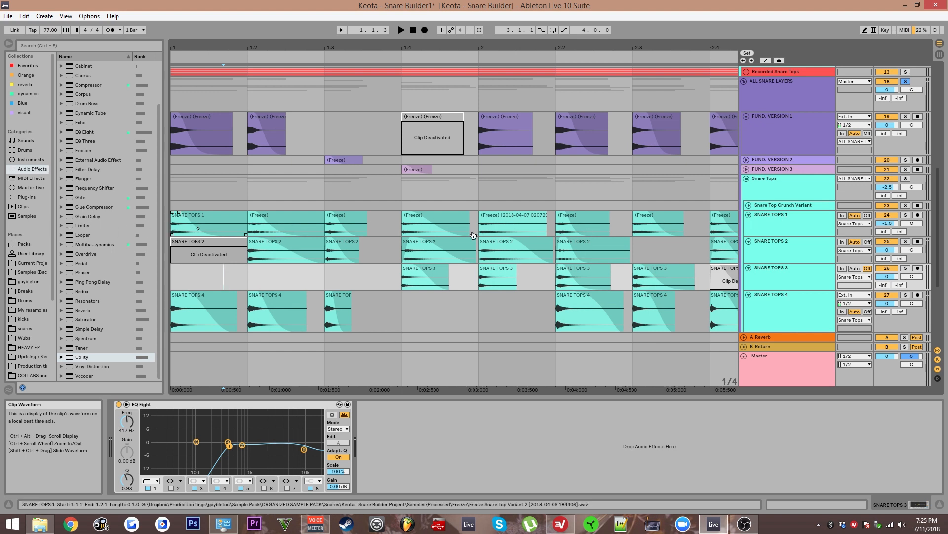
click(212, 216)
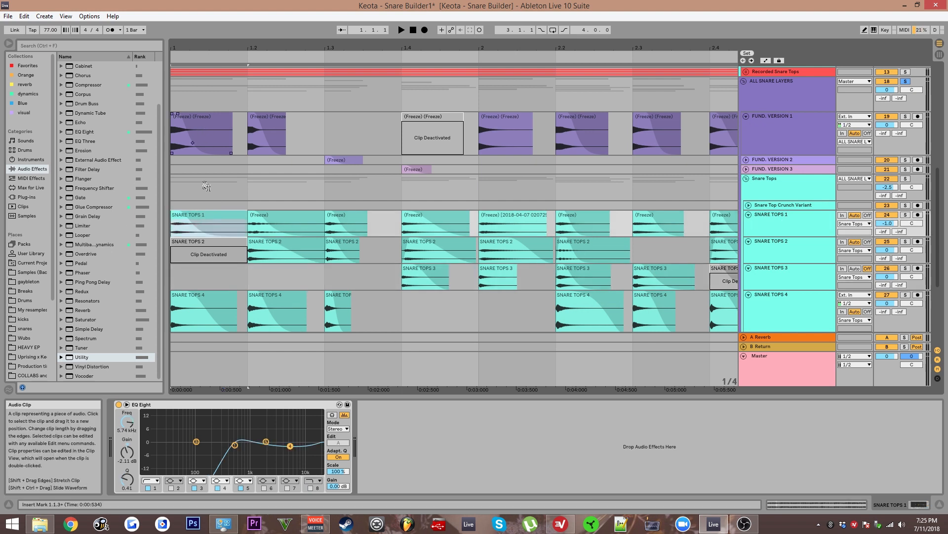
scroll(231, 252, down, 2)
scroll(234, 256, up, 2)
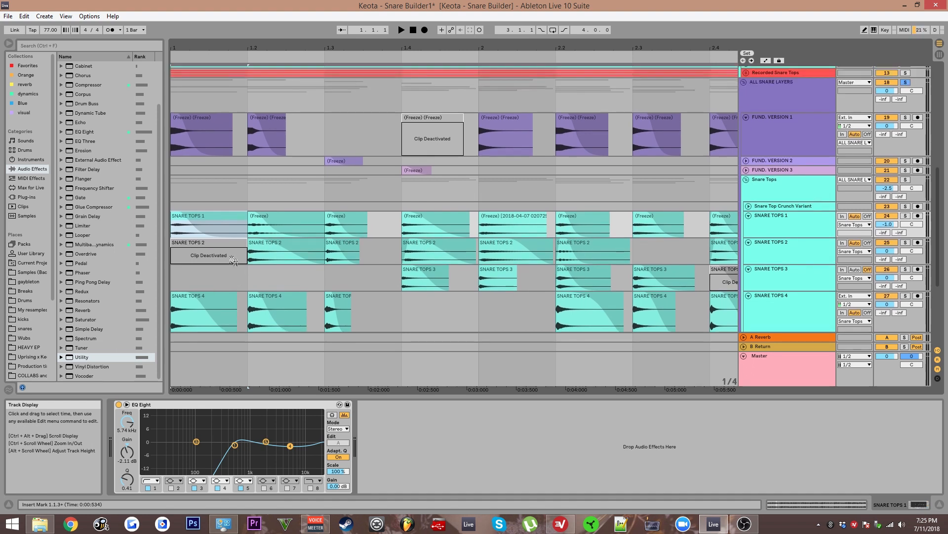
- Play the layered snare at bar 1 repeatedly from its start
key(space)
key(space)
key(space)
key(space)
key(space)
key(space)
key(space)
key(space)
key(space)
key(space)
key(space)
key(space)
key(space)
key(space)
key(space)
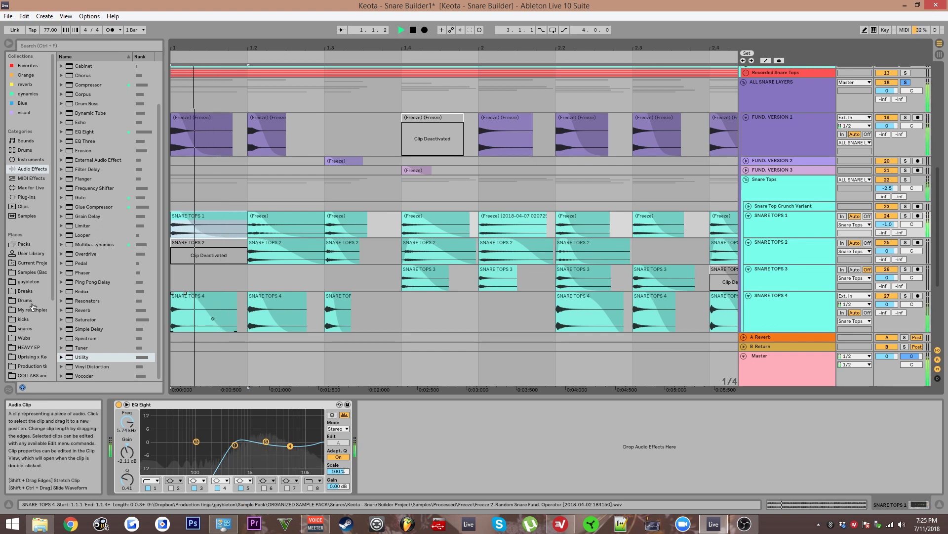
key(space)
- Select the SNARE TOPS 4 track and replay the layered snare at bar 1
click(800, 312)
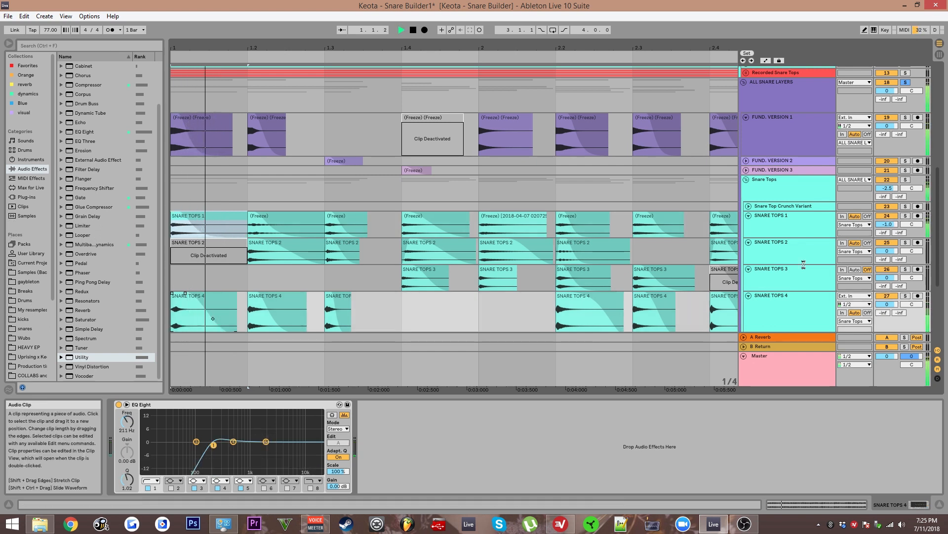
scroll(447, 280, down, 2)
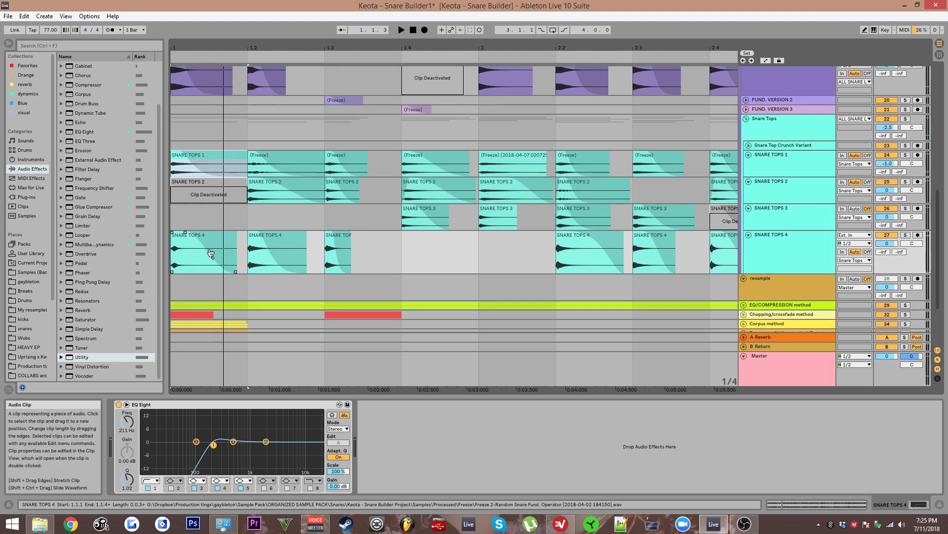
key(space)
key(space)
key(space)
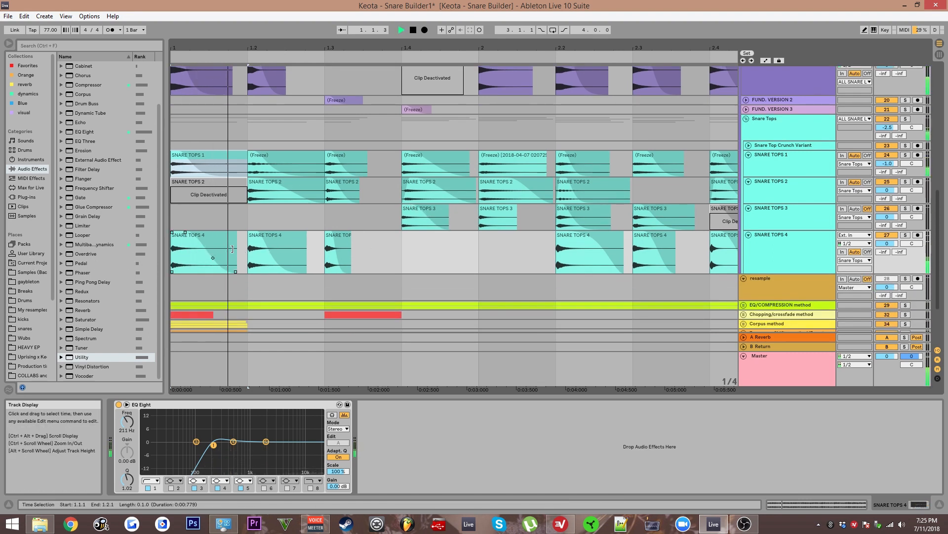
key(space)
scroll(205, 152, up, 2)
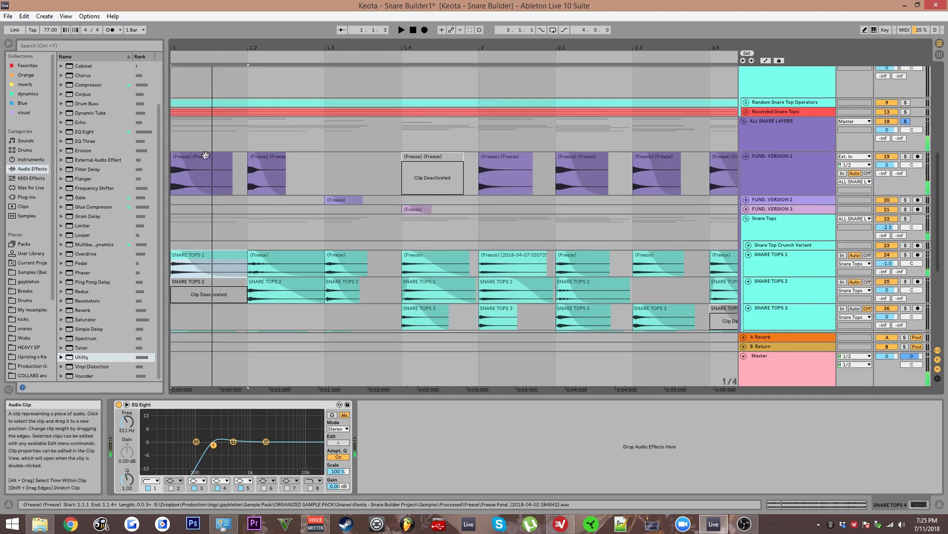
- Play the FUND. VERSION 1 snare layers from 1.2
click(218, 170)
key(space)
key(space)
key(space)
key(space)
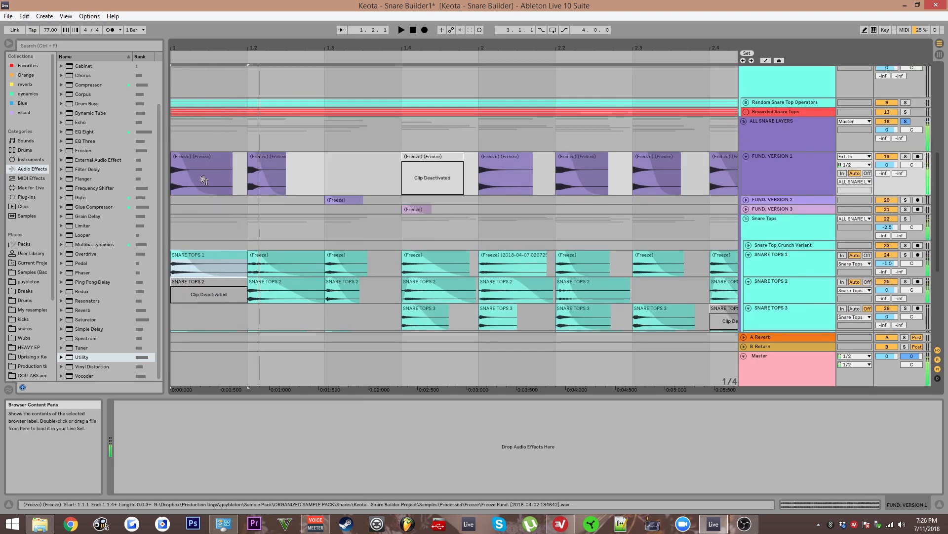
- Go to the layered snare at 18.1 and play it from there
scroll(347, 233, down, 3)
drag(407, 225, 164, 125)
drag(604, 210, 324, 205)
scroll(410, 193, down, 3)
drag(445, 186, 389, 227)
drag(366, 171, 127, 170)
scroll(432, 194, up, 3)
scroll(398, 179, up, 3)
click(370, 171)
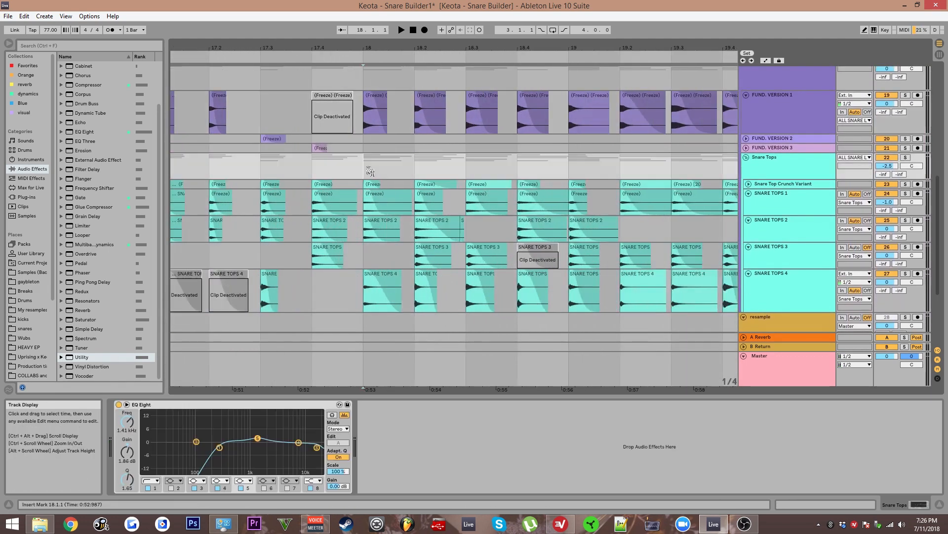
drag(453, 184, 483, 184)
key(space)
key(space)
- Select the resample track at 18.1 and enlarge it to show its input and output settings
scroll(355, 150, up, 3)
drag(354, 151, 409, 135)
click(354, 274)
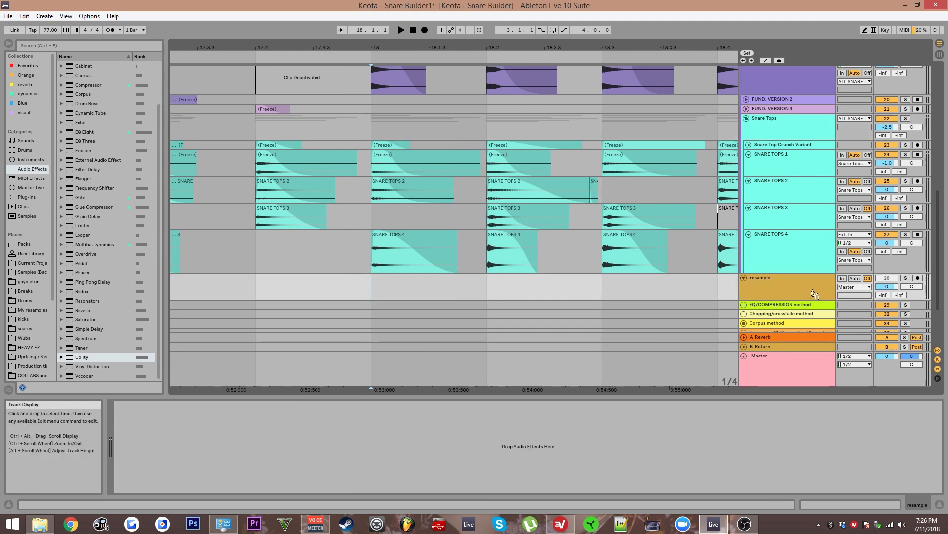
click(862, 291)
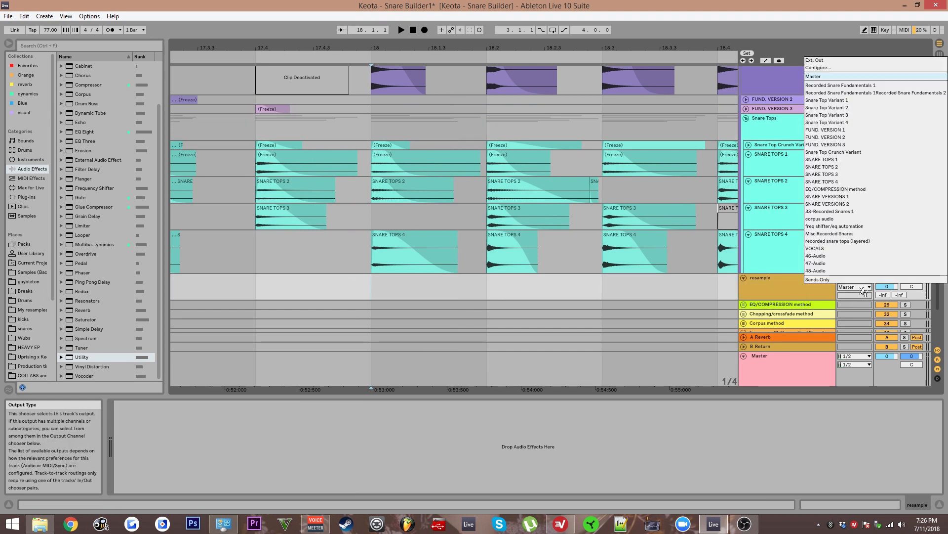
click(820, 296)
click(856, 288)
click(809, 293)
scroll(808, 292, up, 2)
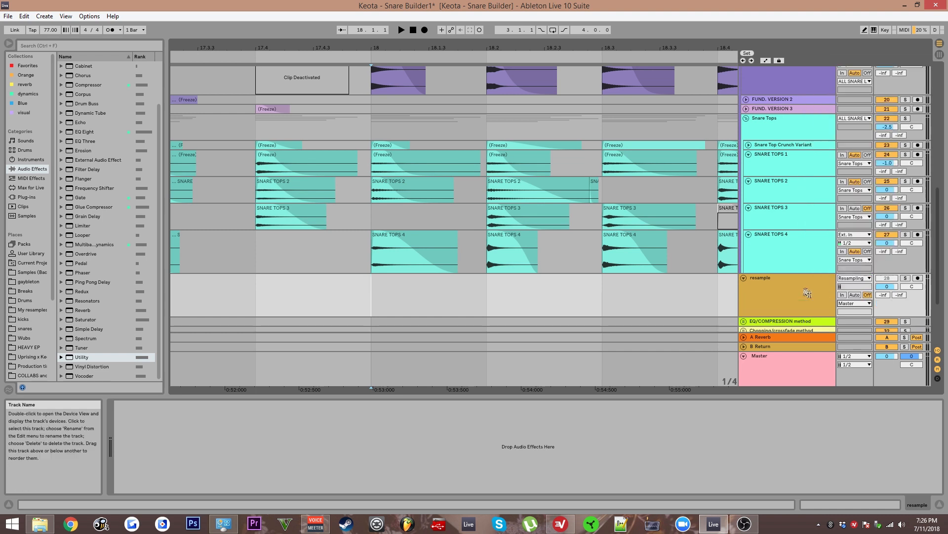
- Arm the resample track and record the layered snare from 18.1 into it
click(804, 285)
drag(456, 265, 426, 284)
click(385, 295)
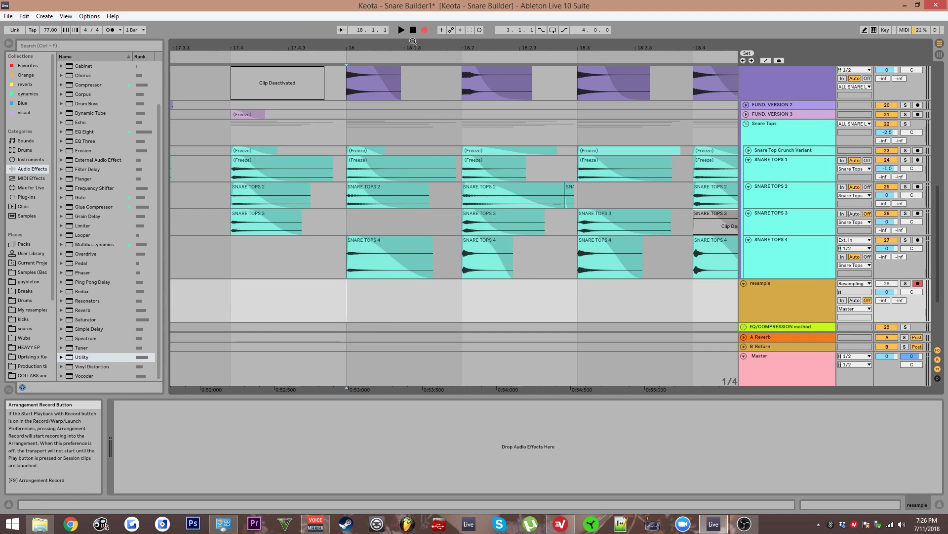
key(space)
key(space)
- Delete the newly recorded clip at 18.1 from the resample track
click(407, 285)
drag(447, 292, 468, 269)
key(Delete)
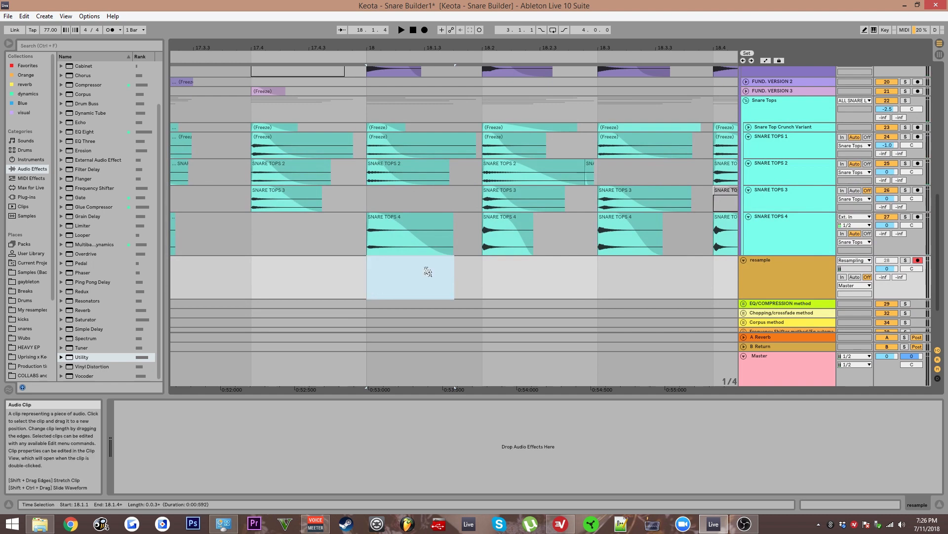
- Select the ALL SNARE LAYERS group at 18.1 to show its EQ Eight and Glue Compressor
scroll(417, 187, up, 5)
click(373, 129)
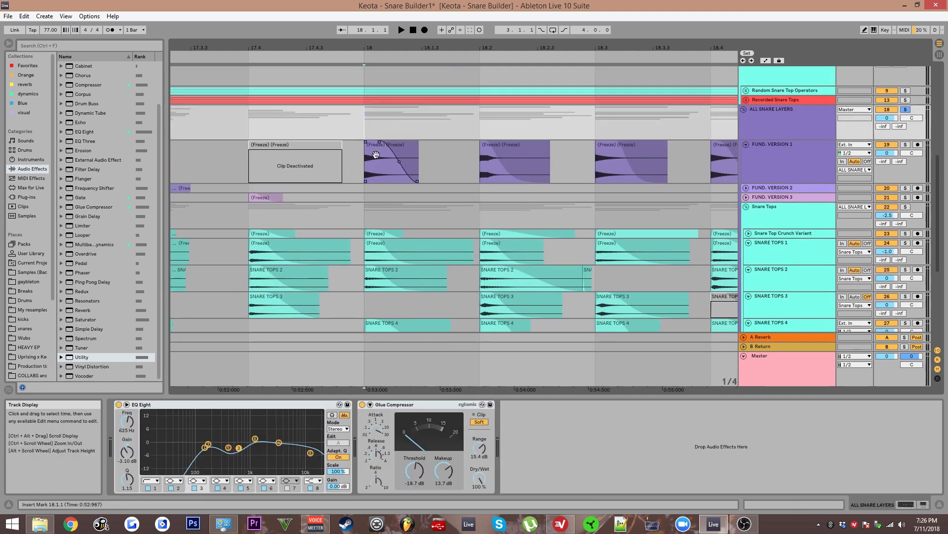
drag(451, 264, 413, 235)
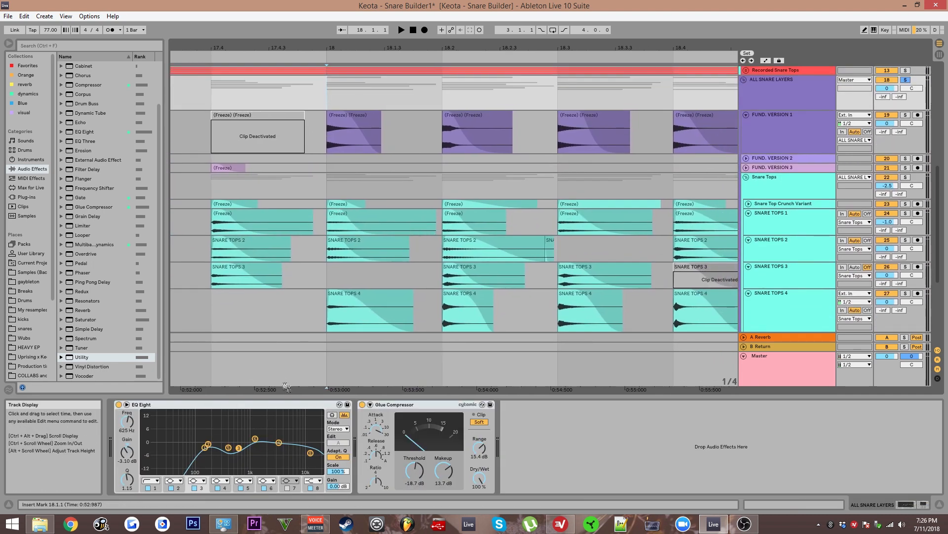
- Examine how the fundamental and snare top clips are layered and faded around bar 18
scroll(343, 279, down, 3)
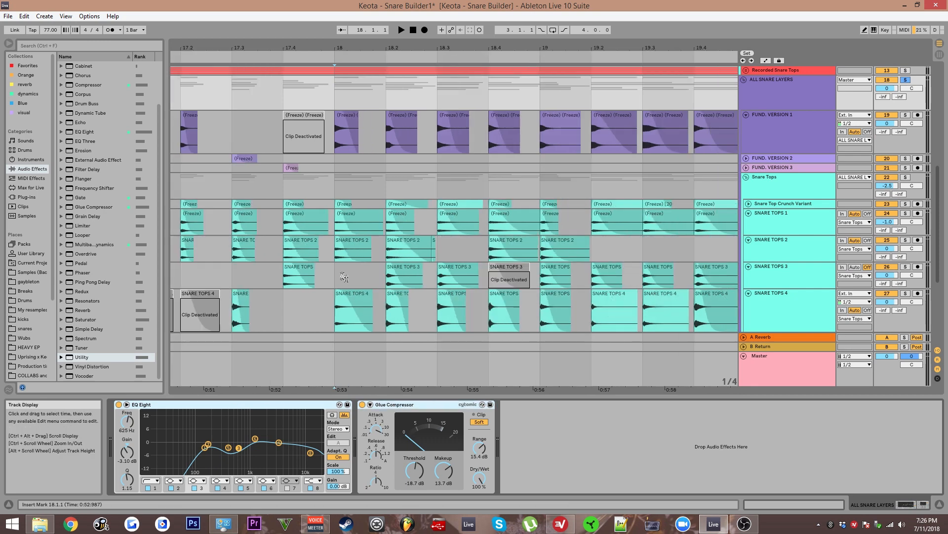
scroll(353, 169, up, 3)
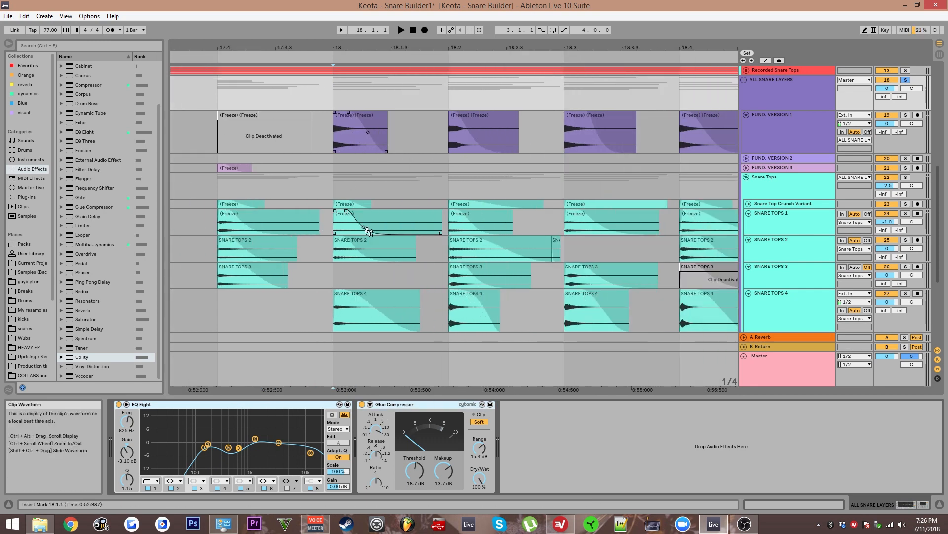
scroll(345, 205, up, 2)
scroll(399, 198, down, 3)
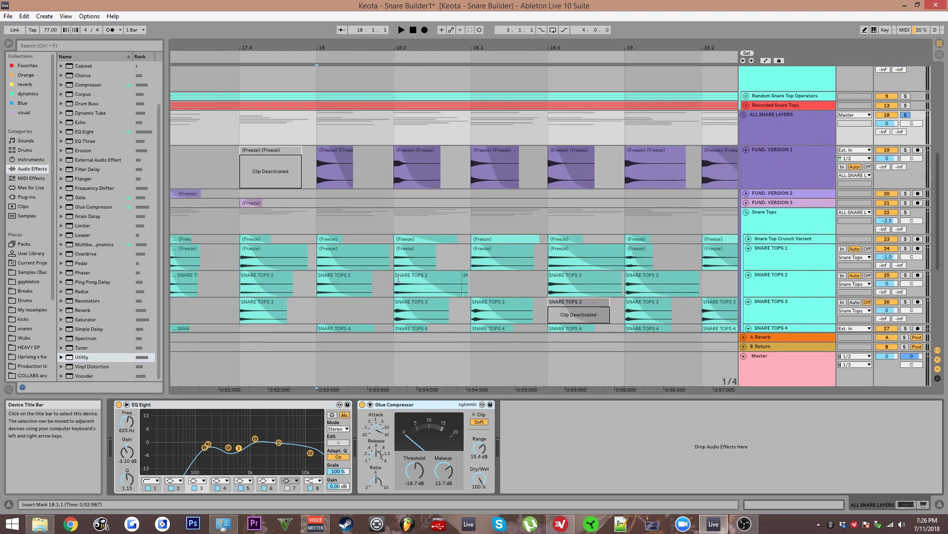
scroll(423, 248, up, 2)
scroll(410, 216, up, 1)
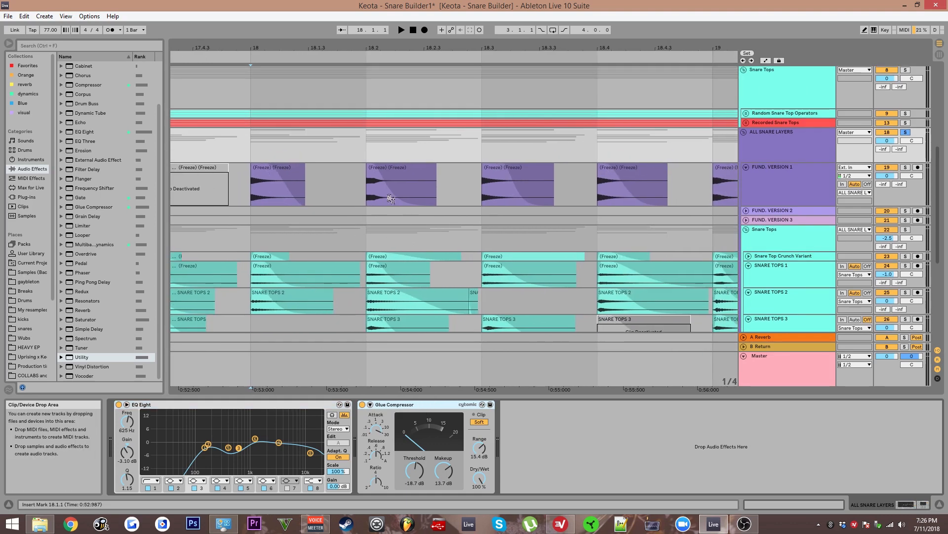
scroll(285, 211, down, 3)
scroll(277, 247, up, 1)
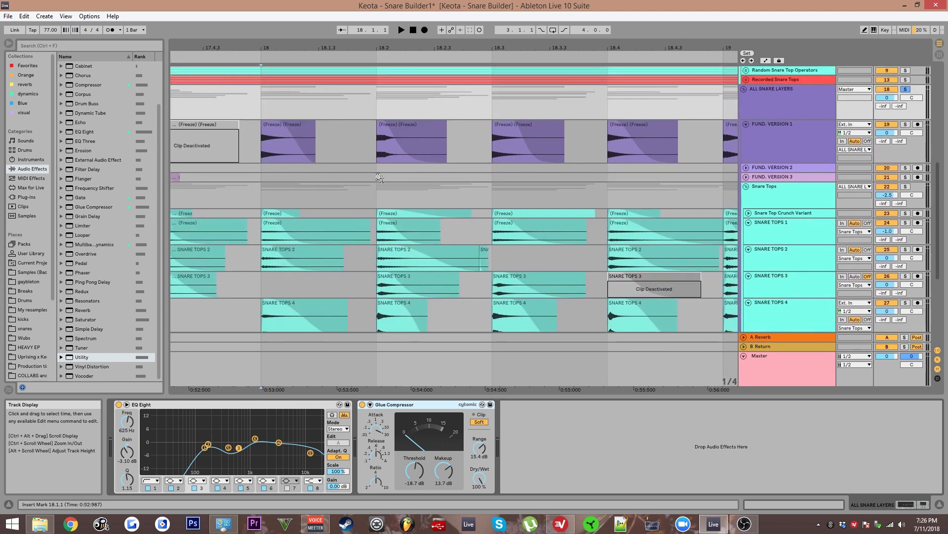
- Play the ALL SNARE LAYERS group from 18.2 and unfold the Snare Top Crunch Variant track
click(380, 151)
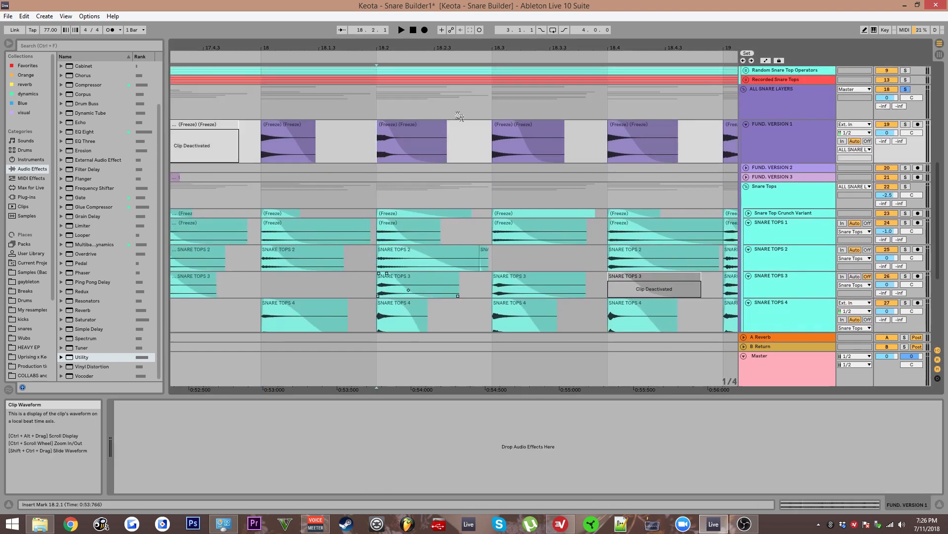
click(378, 104)
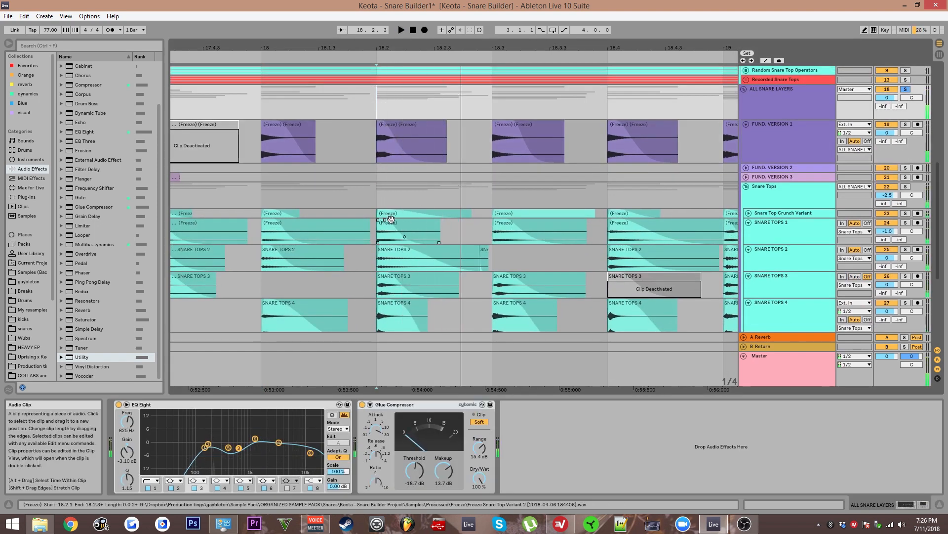
click(393, 211)
scroll(394, 212, up, 3)
click(378, 113)
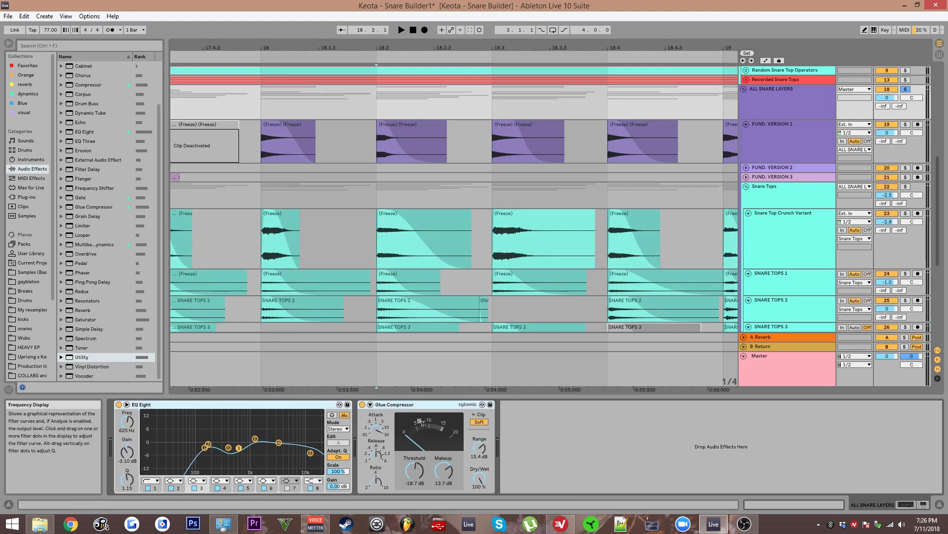
- Select the Snare Top Crunch Variant clip at 18.2 to view the track's EQ Eight
scroll(391, 163, down, 1)
click(426, 233)
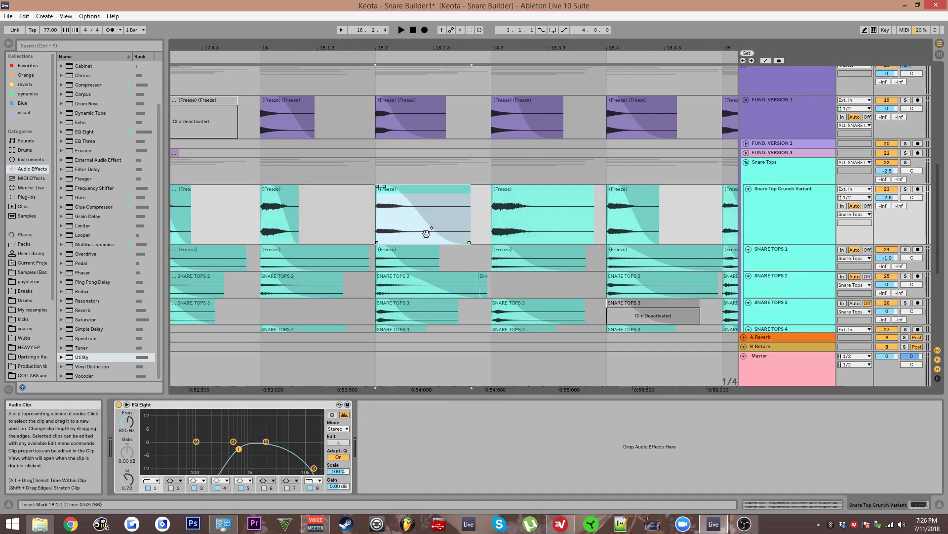
scroll(427, 233, down, 2)
ctrl+scroll(397, 189, down, 3)
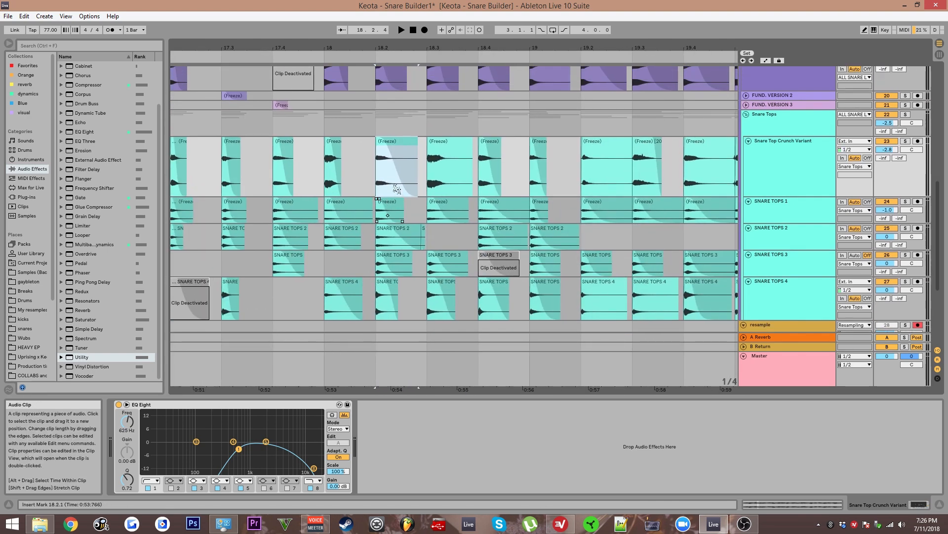
click(397, 190)
click(390, 142)
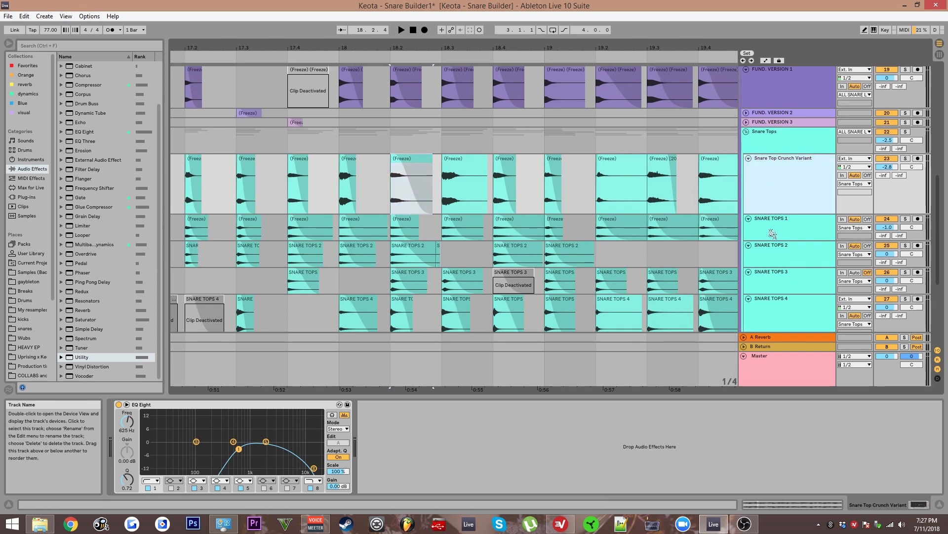
- Go through the device chains of the snare top tracks, from Snare Top Crunch Variant to SNARE TOPS 4
click(790, 255)
click(790, 228)
click(788, 199)
click(789, 239)
click(781, 282)
click(778, 304)
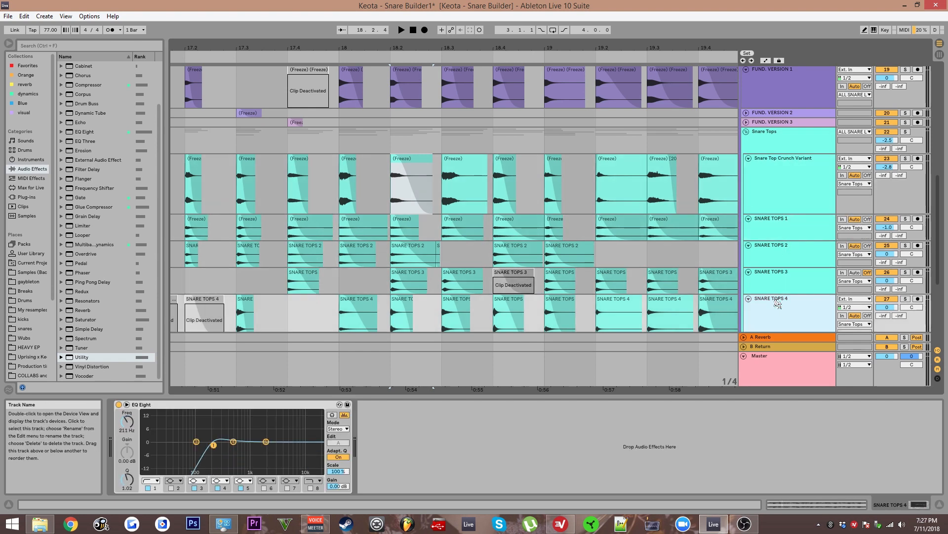
click(776, 287)
click(782, 256)
click(786, 228)
click(789, 207)
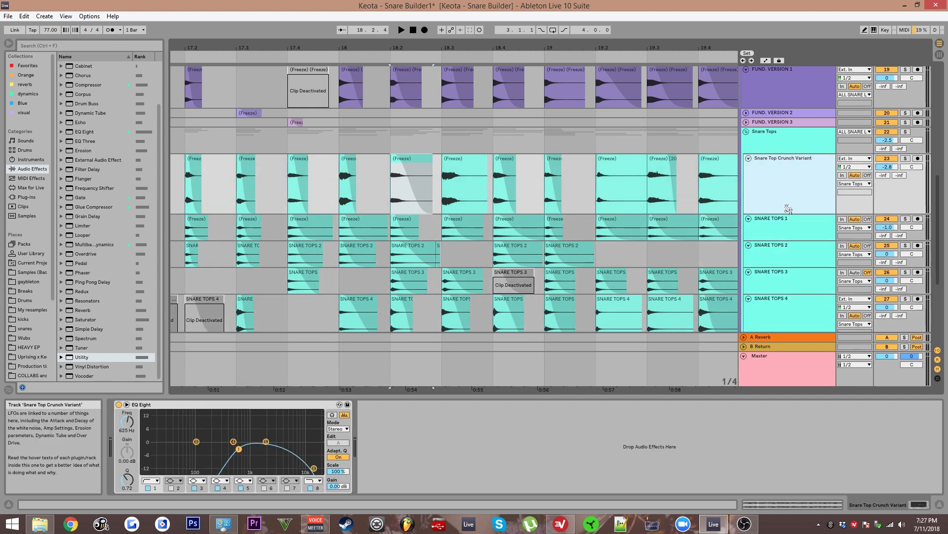
- Compare the EQ of Snare Top Crunch Variant with SNARE TOPS 1 and 2, looking at the clips around 18.2
click(777, 239)
click(784, 205)
scroll(400, 185, up, 2)
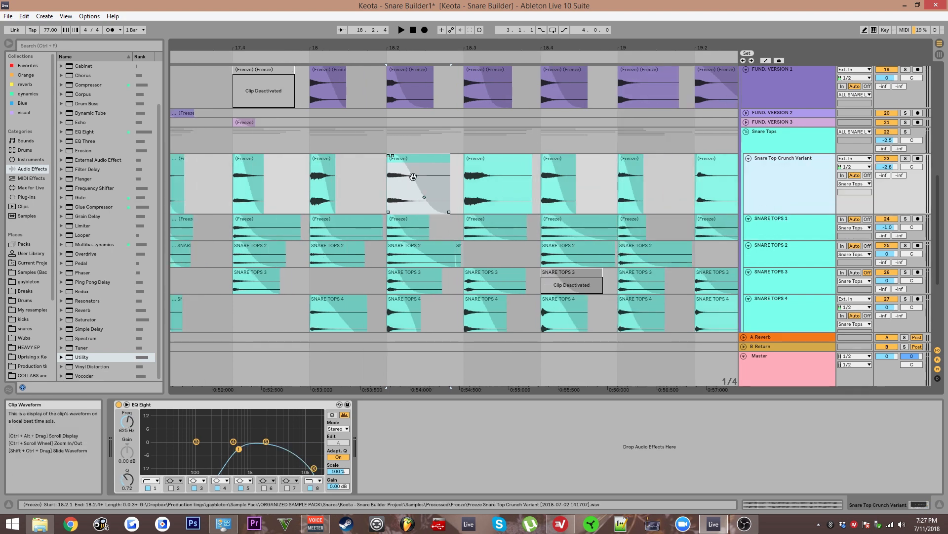
drag(394, 177, 451, 149)
click(783, 205)
click(780, 227)
click(779, 257)
click(784, 229)
click(785, 202)
click(785, 158)
click(450, 130)
- Unfold the VOCALS track, check the recording in its MRecorder window, and close the window
drag(640, 185, 706, 186)
scroll(559, 164, down, 3)
scroll(529, 178, down, 5)
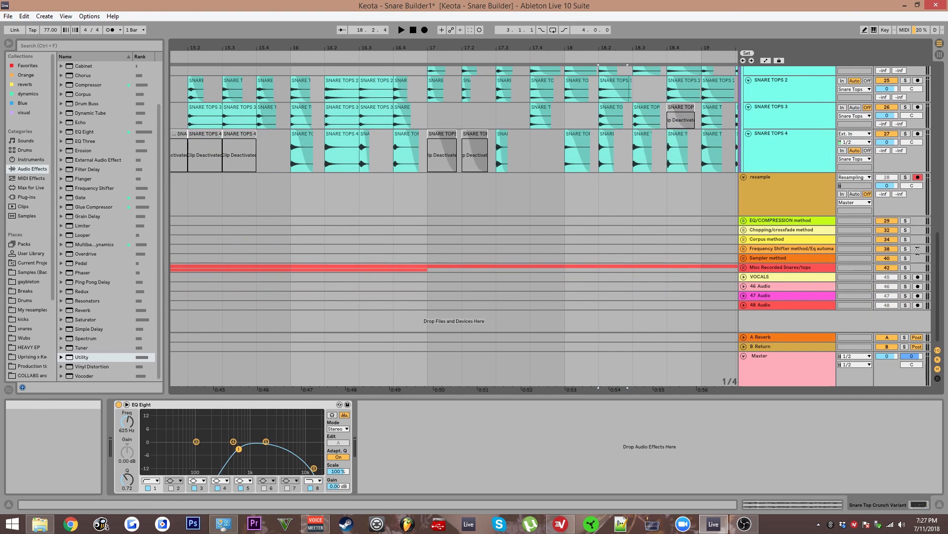
click(744, 277)
click(763, 290)
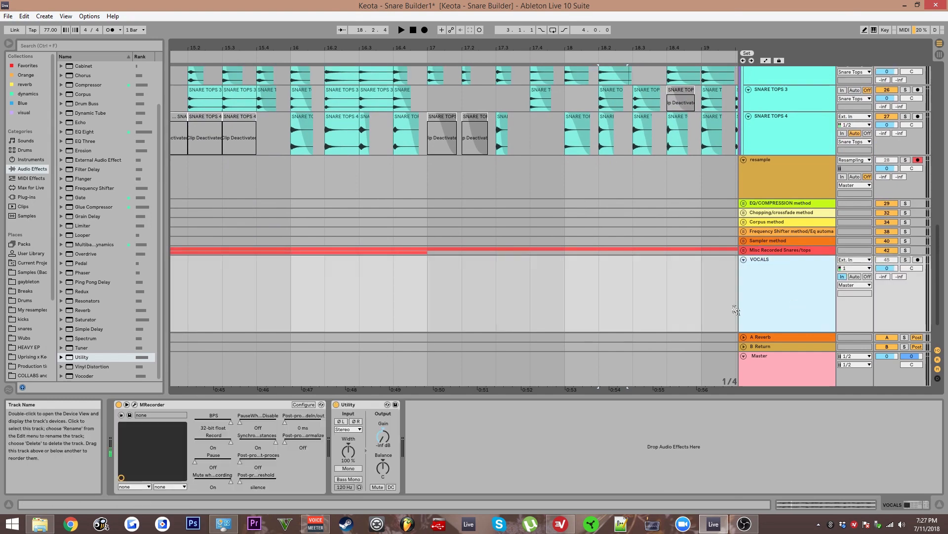
click(135, 405)
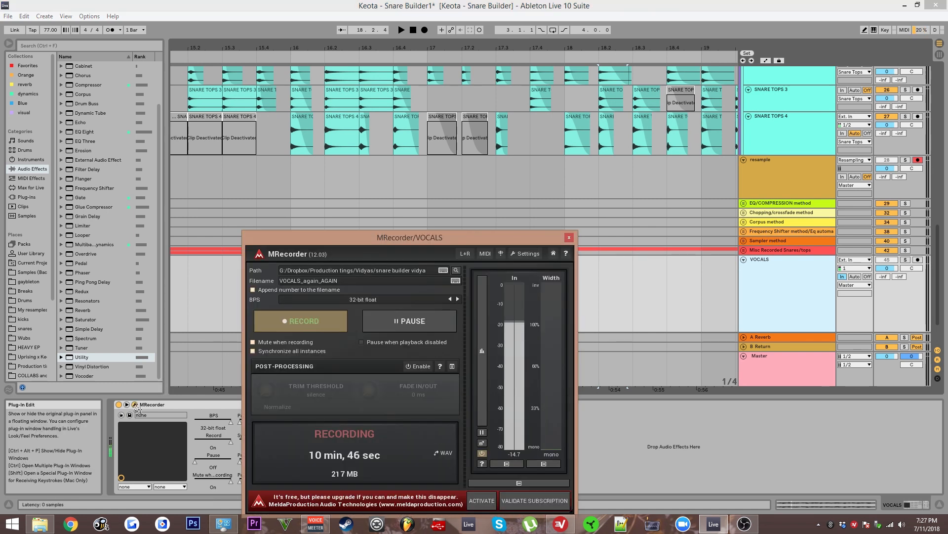
click(136, 406)
- Fold the ALL SNARE LAYERS group and unfold the EQ/COMPRESSION method group to show its snare version tracks
drag(323, 169, 563, 288)
click(743, 101)
drag(485, 163, 909, 172)
scroll(494, 197, down, 5)
ctrl+alt+drag(366, 186, 391, 189)
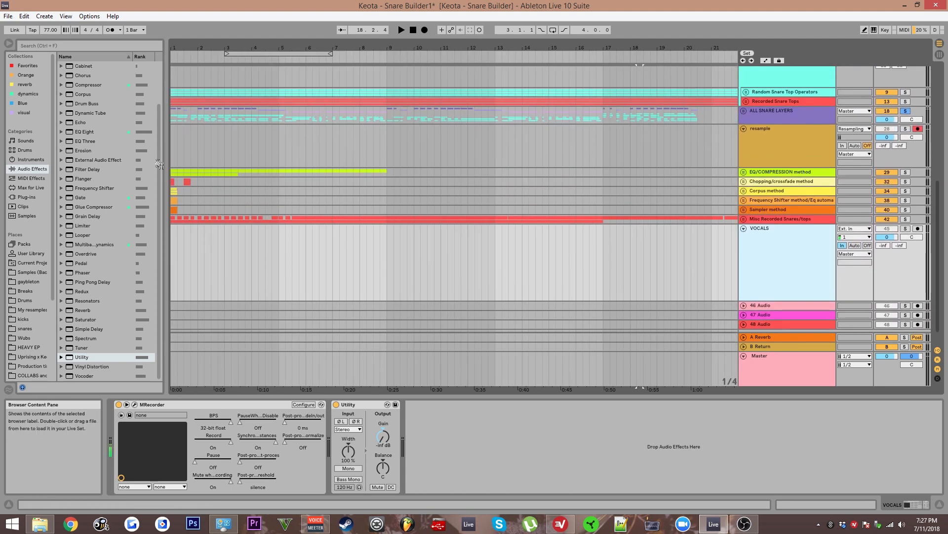
click(173, 174)
key(u)
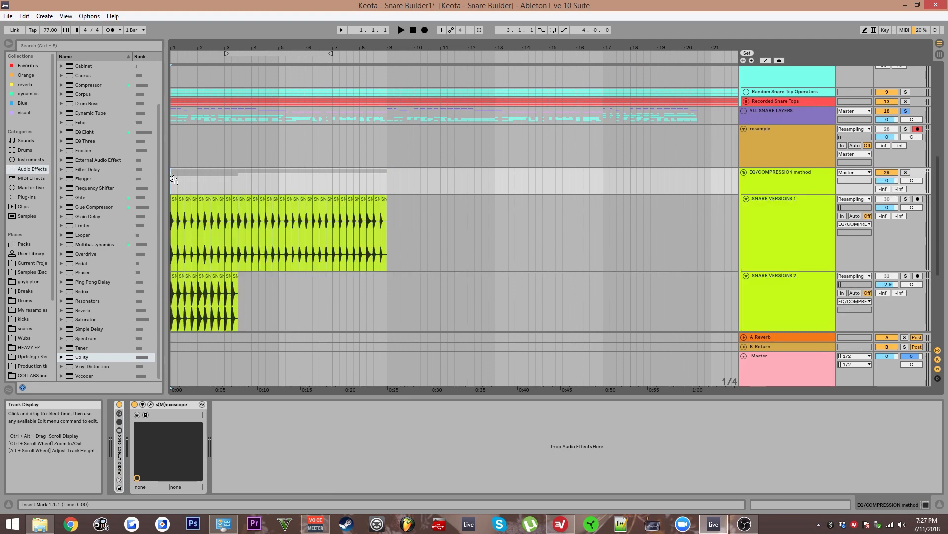
scroll(175, 180, up, 3)
ctrl+alt+drag(188, 187, 313, 127)
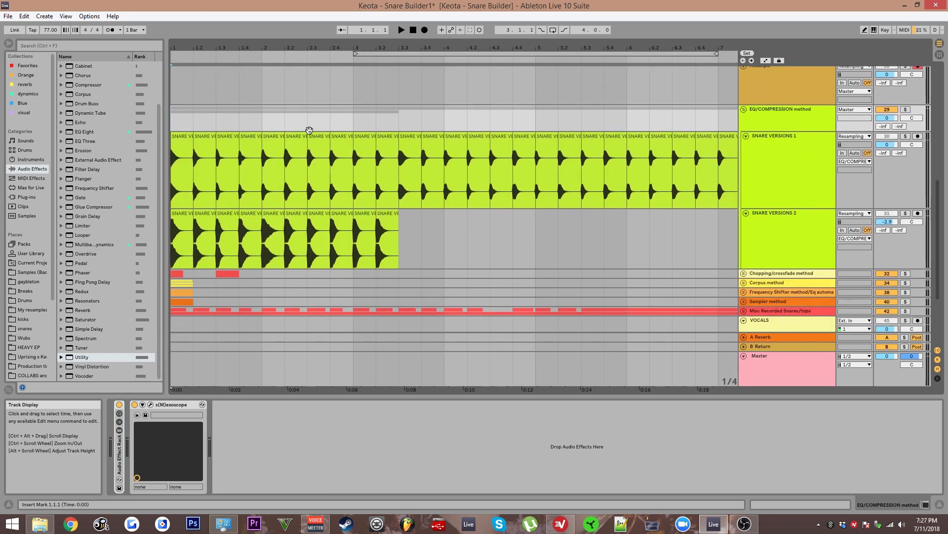
- Select the EQ/COMPRESSION method group and solo it
click(182, 159)
click(820, 126)
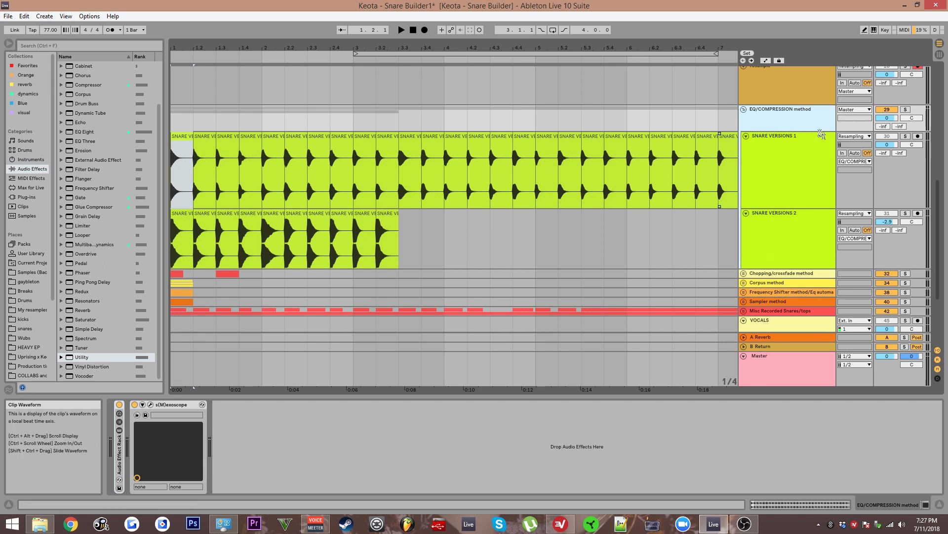
click(905, 110)
- Expand the group's Audio Effect Rack to show its EQ Eight and Glue Compressor, with the first snare clips in view
ctrl+scroll(285, 133, up, 5)
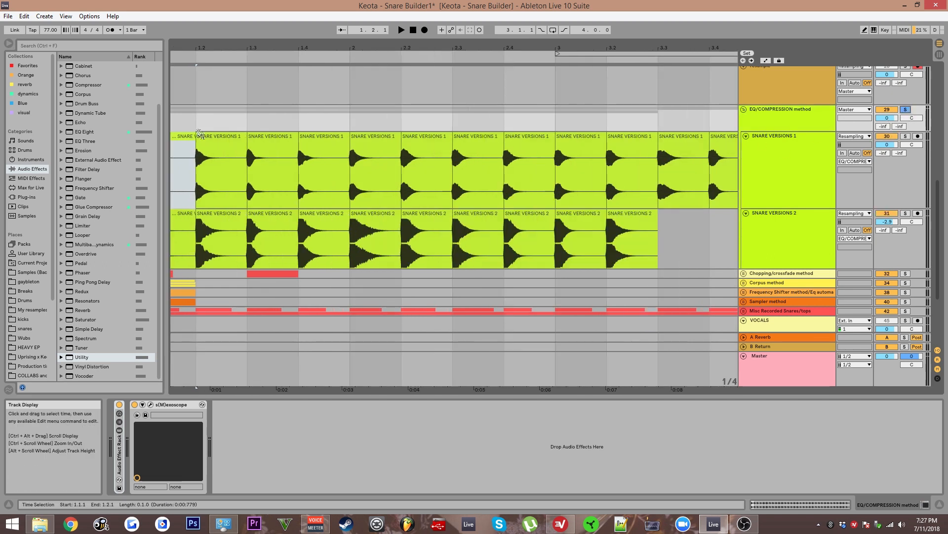
ctrl+alt+drag(285, 133, 316, 106)
ctrl+alt+drag(398, 147, 356, 218)
ctrl+scroll(311, 154, up, 3)
ctrl+alt+drag(207, 202, 457, 214)
double_click(120, 455)
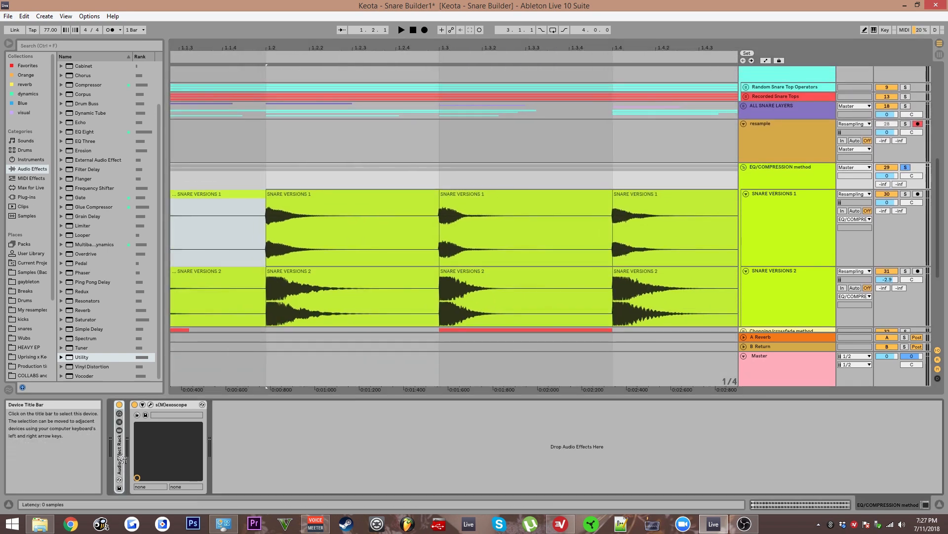
ctrl+alt+drag(283, 237, 506, 195)
ctrl+scroll(233, 199, down, 2)
scroll(232, 200, up, 2)
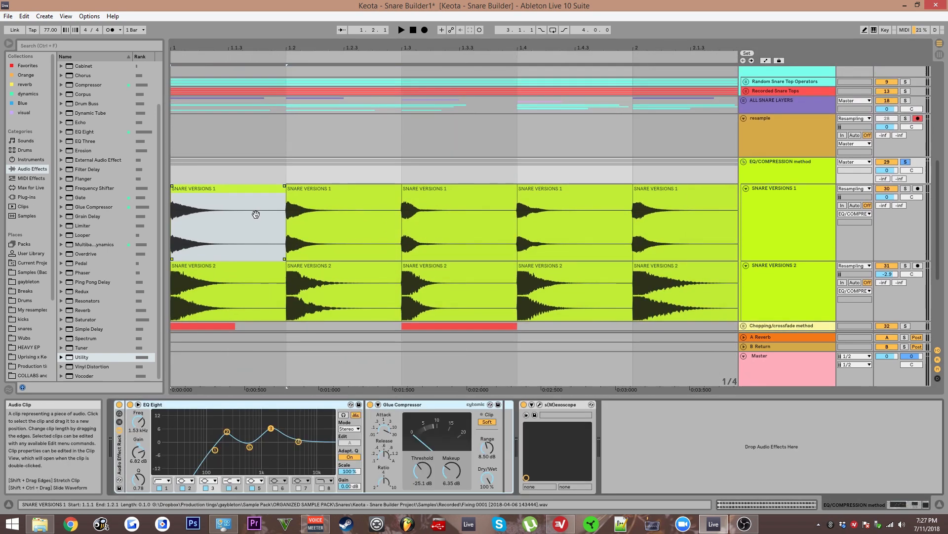
- Solo SNARE VERSIONS 1 and move all SNARE VERSIONS 2 clips onto its end at bar 9
click(906, 188)
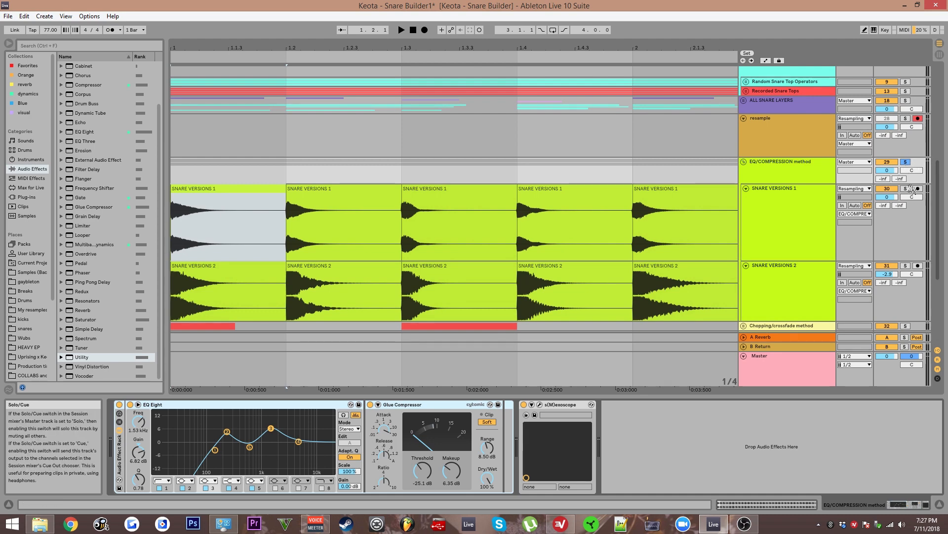
ctrl+scroll(204, 285, down, 3)
click(203, 285)
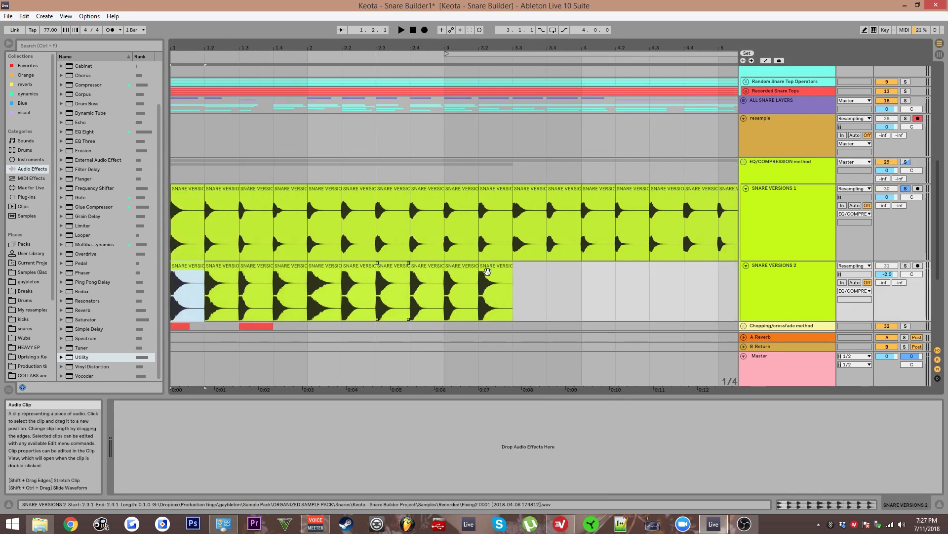
ctrl+scroll(297, 286, down, 1)
shift+click(389, 278)
ctrl+scroll(388, 278, down, 3)
key(Delete)
click(319, 236)
key(ctrl+v)
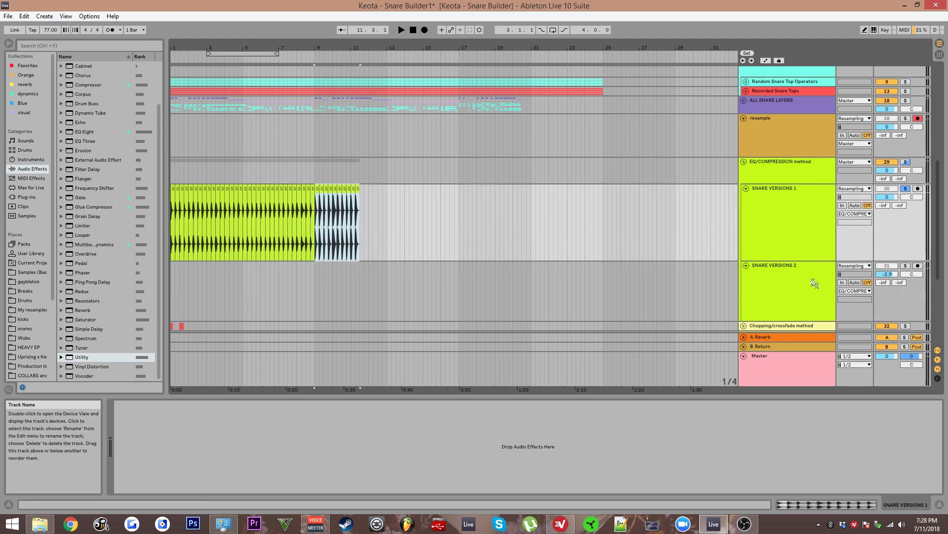
- Delete the empty SNARE VERSIONS 2 track and select the EQ/COMPRESSION method group to show its devices
click(812, 282)
key(Delete)
ctrl+scroll(226, 201, up, 3)
ctrl+scroll(226, 201, up, 1)
ctrl+alt+drag(236, 207, 390, 220)
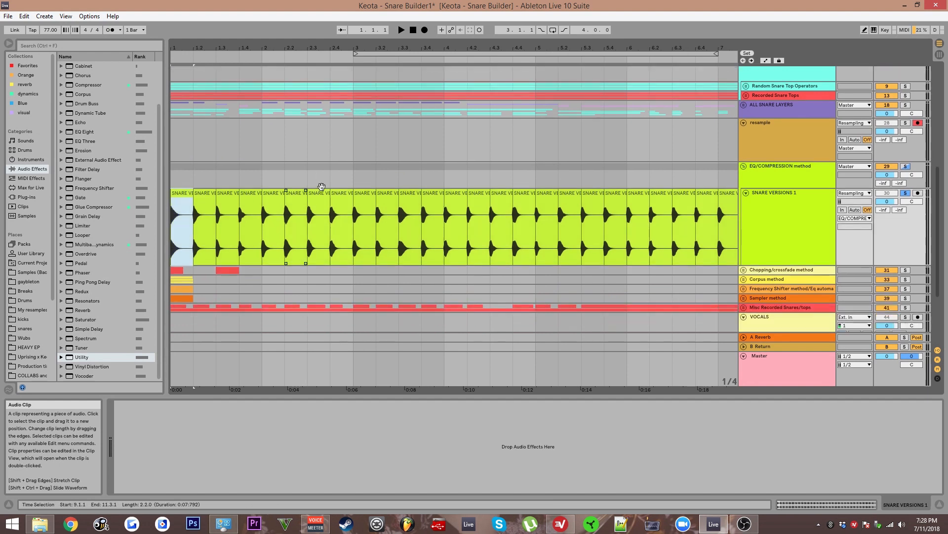
scroll(183, 231, down, 3)
click(798, 173)
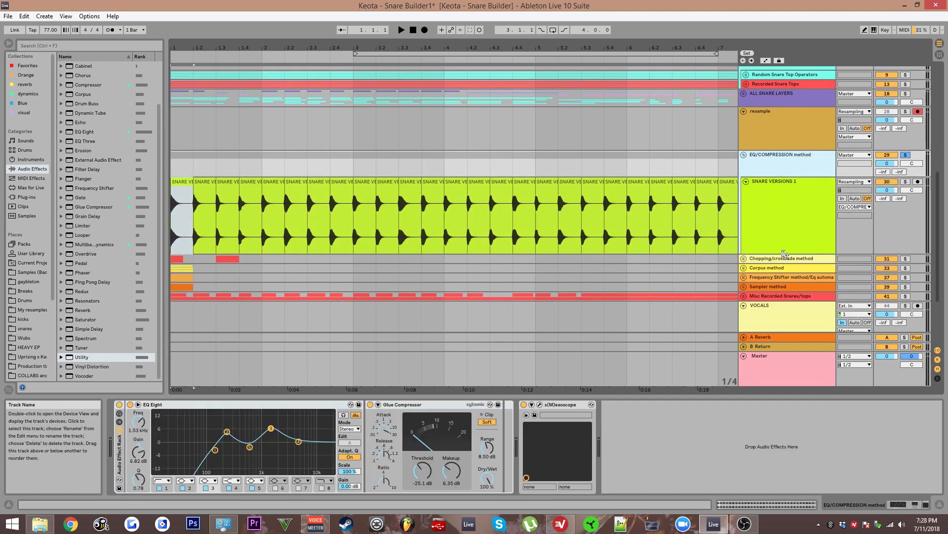
- Insert an audio track after the Chopping/crossfade method group, try moving it above that group, and undo the move
click(780, 233)
click(768, 259)
key(ctrl+t)
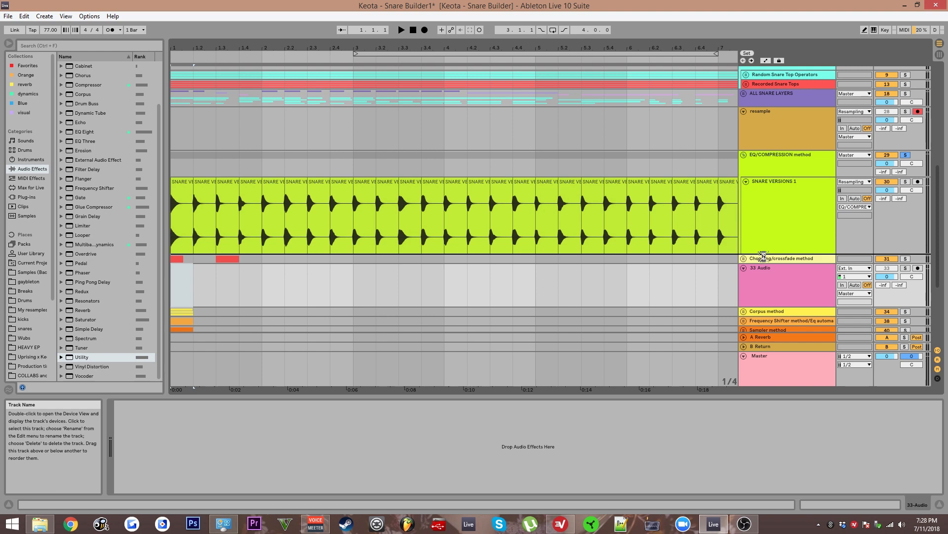
drag(763, 256, 779, 258)
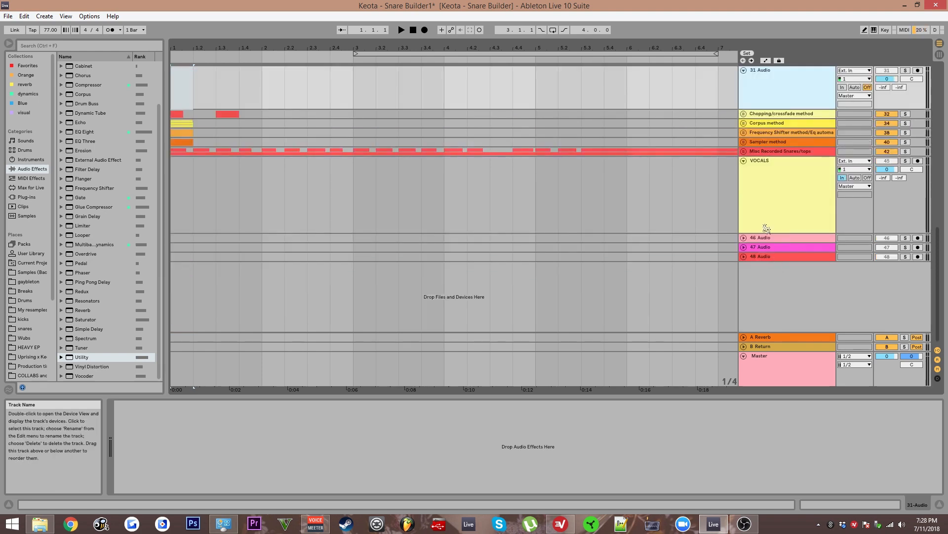
key(ctrl+z)
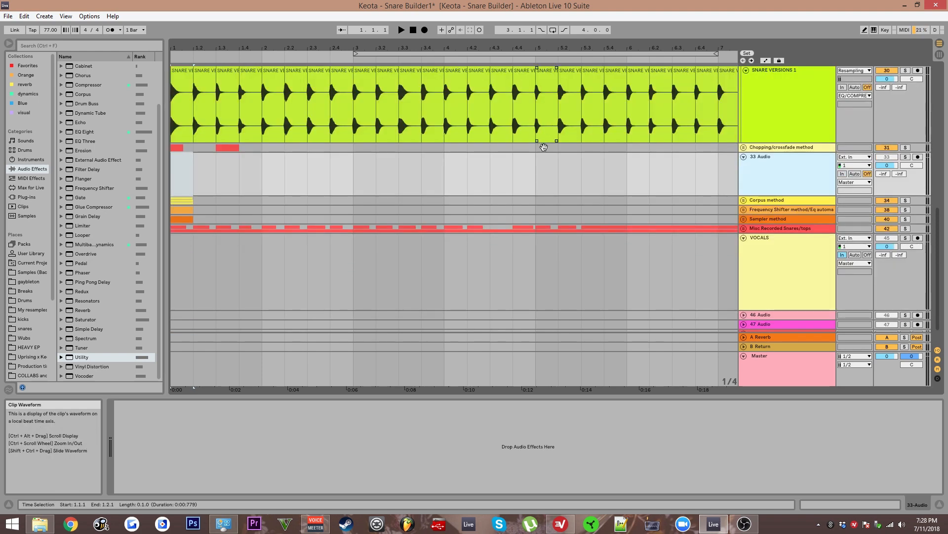
- Duplicate the resample track to below the Chopping/crossfade method group and delete the empty audio track there
scroll(558, 150, up, 2)
scroll(691, 184, up, 2)
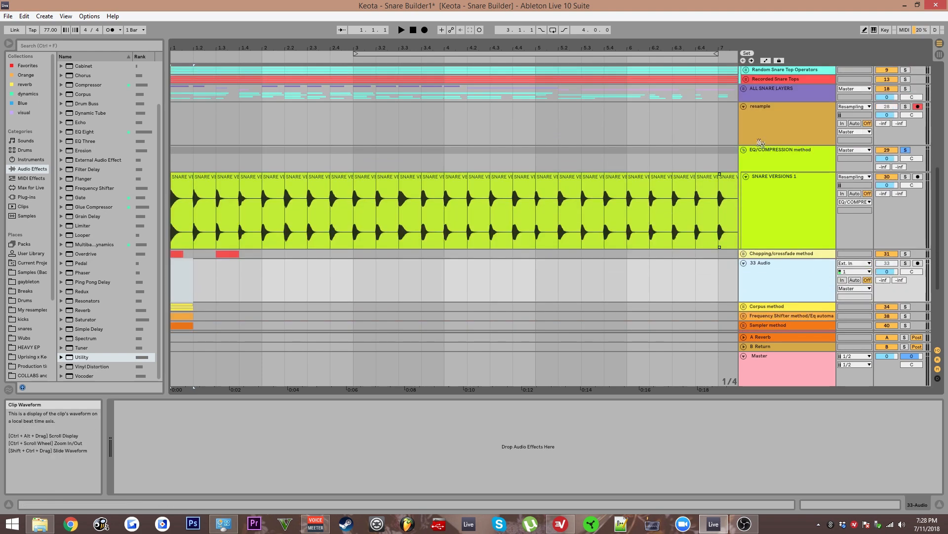
drag(761, 143, 780, 261)
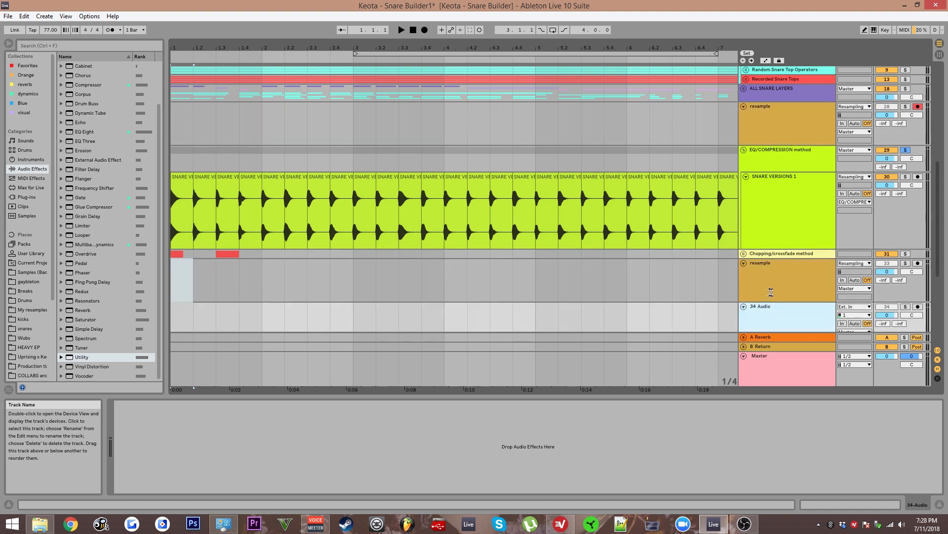
key(Delete)
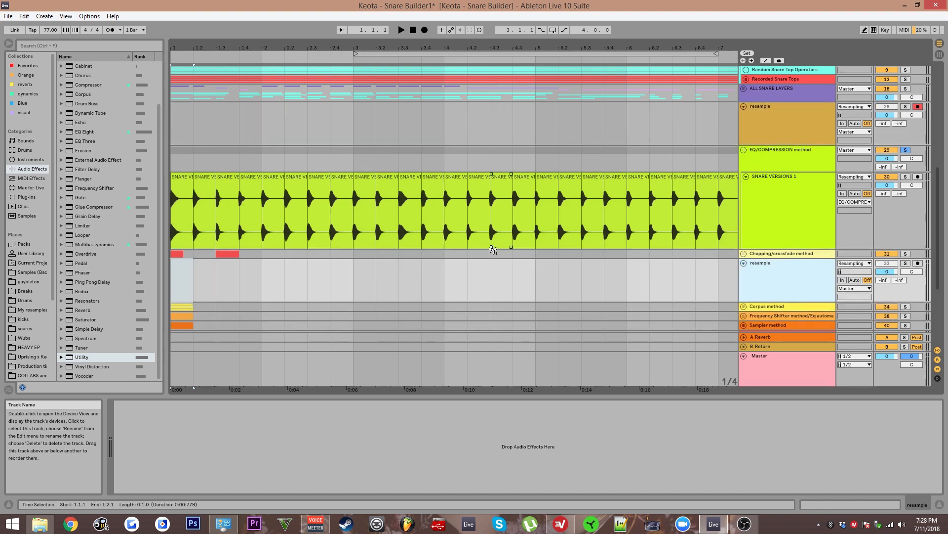
- Move the duplicated resample track directly below SNARE VERSIONS 1, above the Chopping/crossfade method group
scroll(593, 221, down, 1)
scroll(186, 268, up, 4)
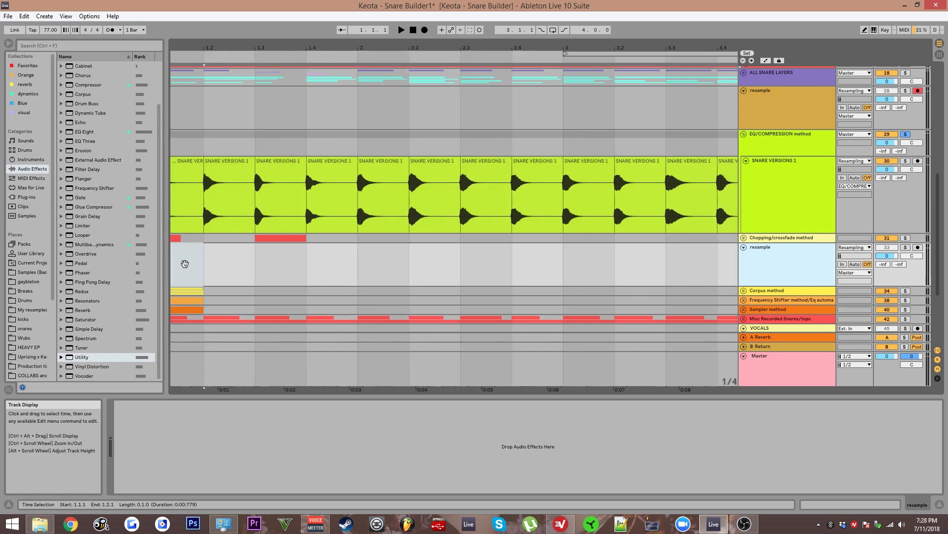
drag(187, 267, 416, 256)
drag(771, 251, 772, 231)
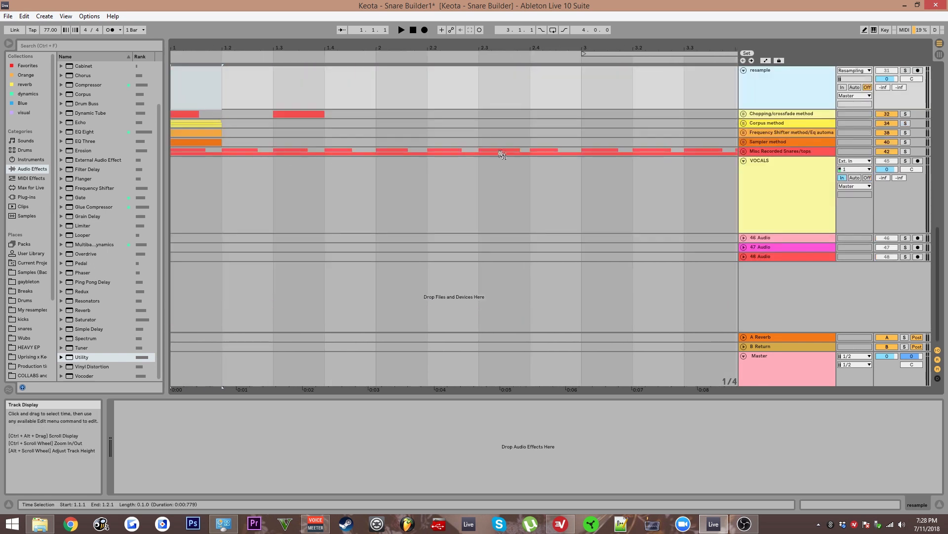
- Select the first SNARE VERSIONS 1 clip at 1.1 and solo its track
scroll(502, 154, up, 6)
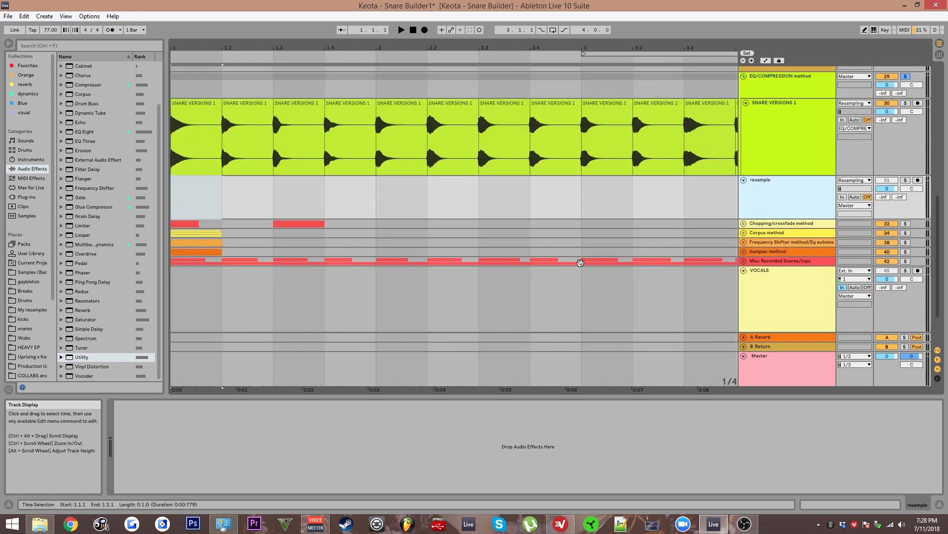
scroll(372, 188, up, 2)
drag(372, 189, 470, 211)
click(196, 187)
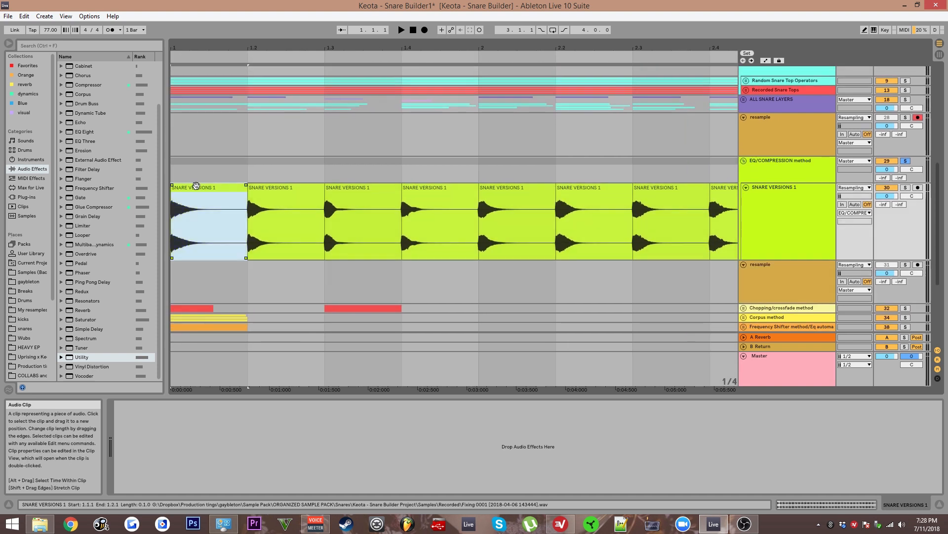
click(887, 188)
click(906, 188)
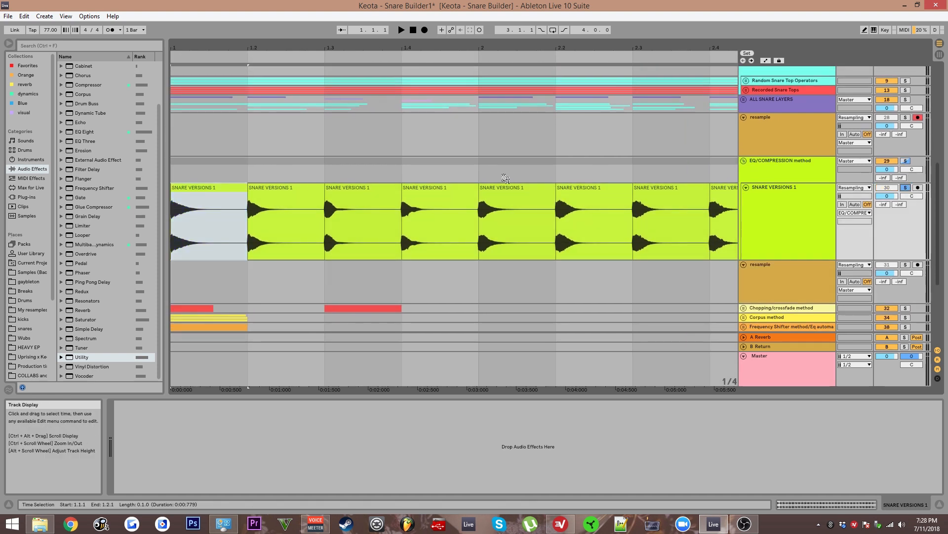
- Show the EQ/COMPRESSION method group's devices and audition the first snare while adjusting EQ Eight band 3 to 1.41 kHz and 5.33 dB
click(800, 165)
key(space)
drag(271, 428, 275, 430)
key(space)
key(space)
key(space)
key(space)
key(space)
key(space)
key(space)
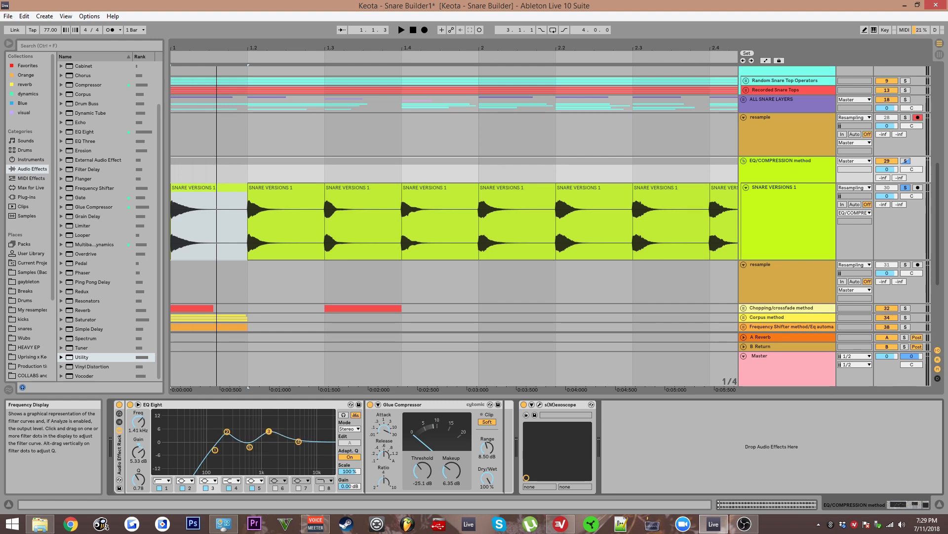
- Set EQ Eight band 3 on the EQ/COMPRESSION method group to 1.44 kHz and 6.07 dB and play the snare
scroll(467, 270, up, 3)
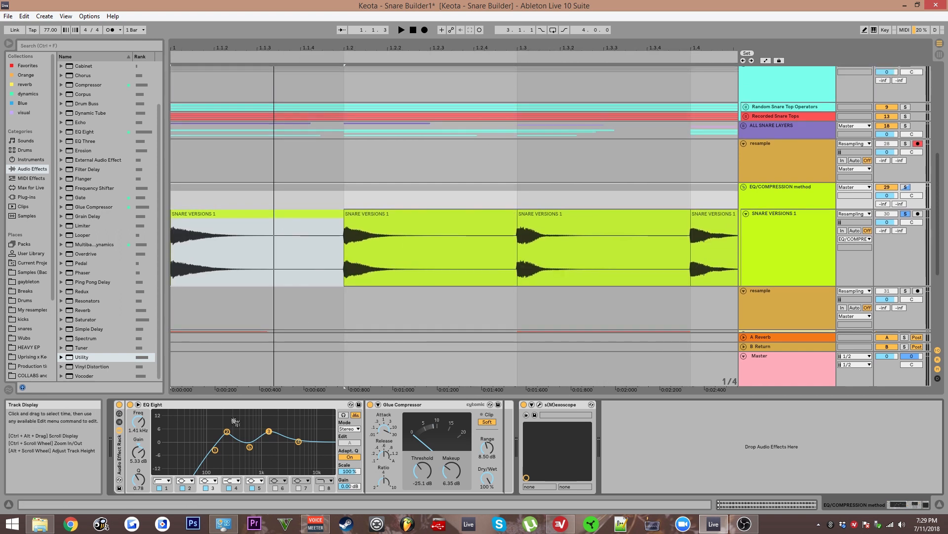
drag(270, 430, 264, 430)
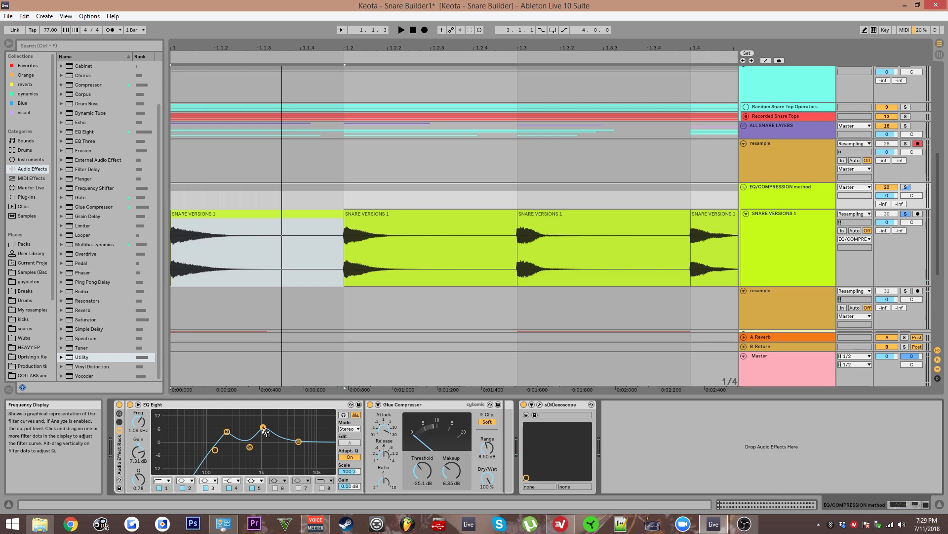
mouse_move(271, 427)
mouse_down()
mouse_move(318, 429)
mouse_move(269, 429)
mouse_up()
key(space)
scroll(251, 245, down, 2)
drag(250, 252, 278, 211)
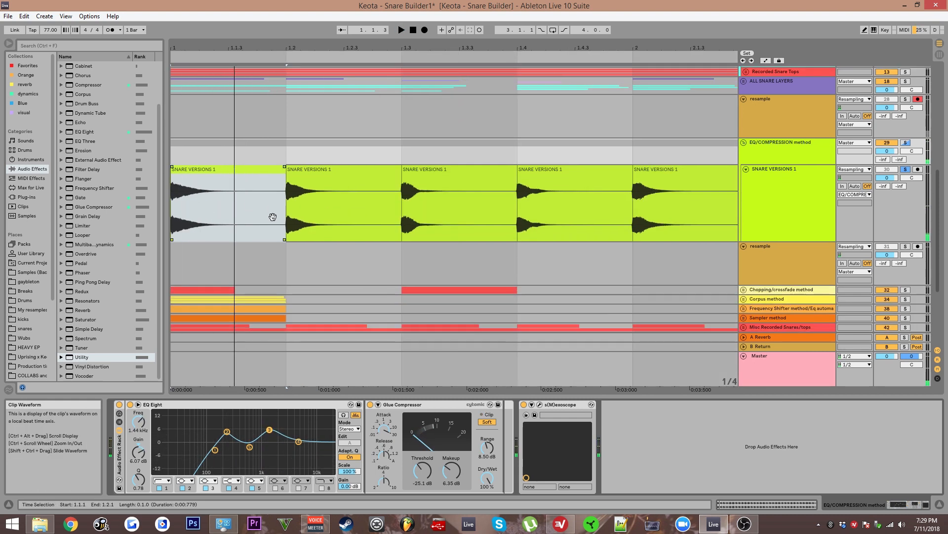
drag(226, 232, 263, 245)
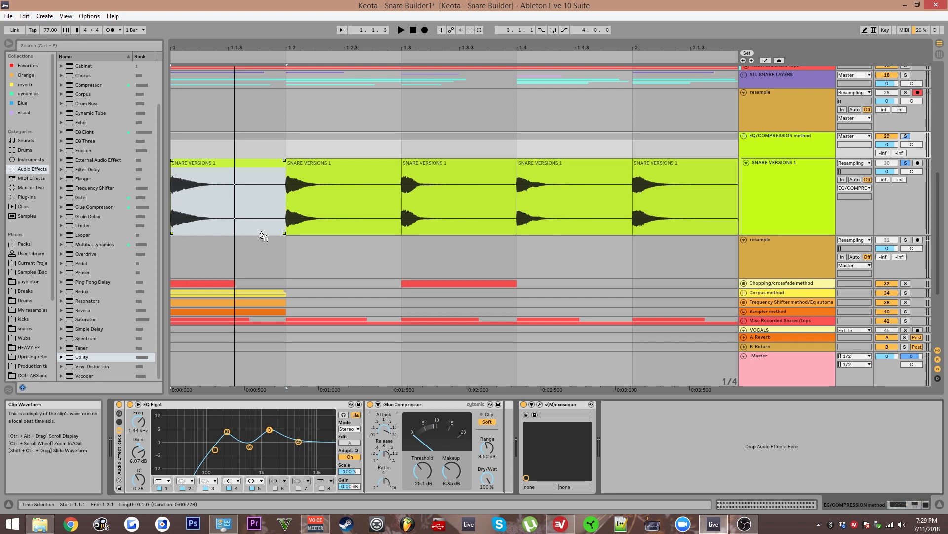
scroll(259, 190, up, 1)
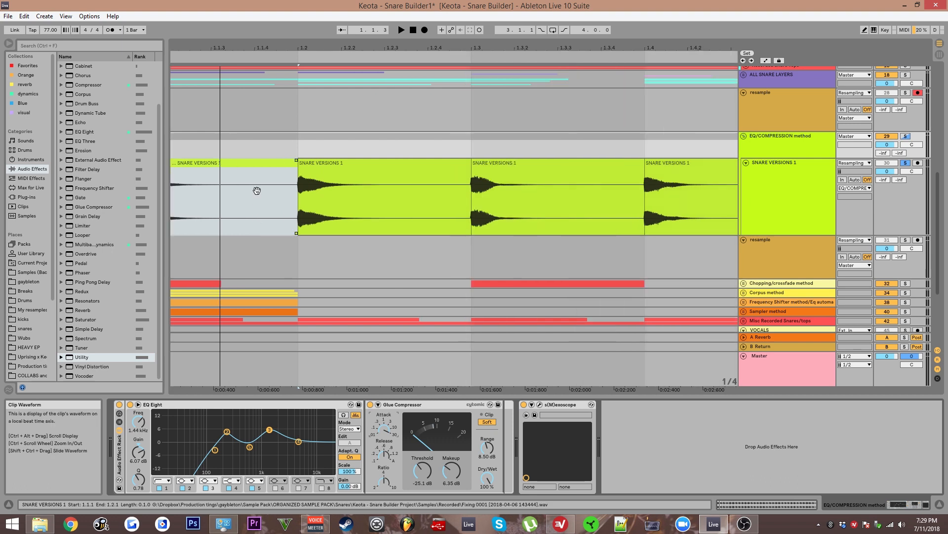
drag(256, 189, 403, 189)
scroll(331, 212, down, 2)
scroll(262, 180, down, 1)
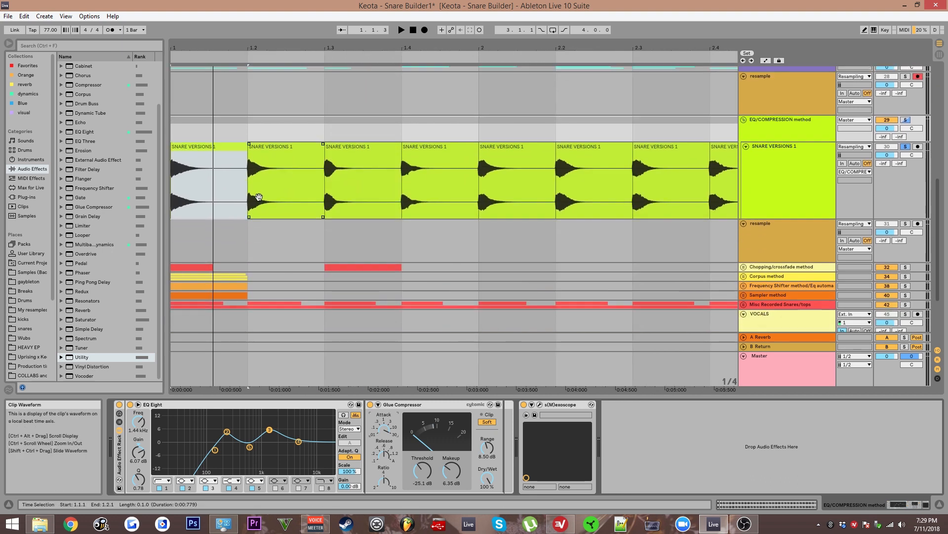
click(261, 182)
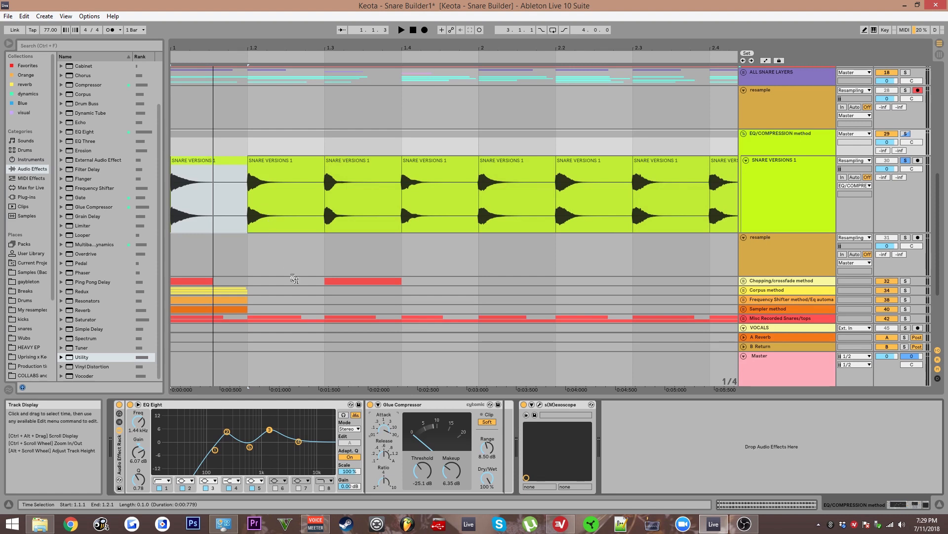
scroll(217, 225, down, 2)
scroll(216, 225, up, 2)
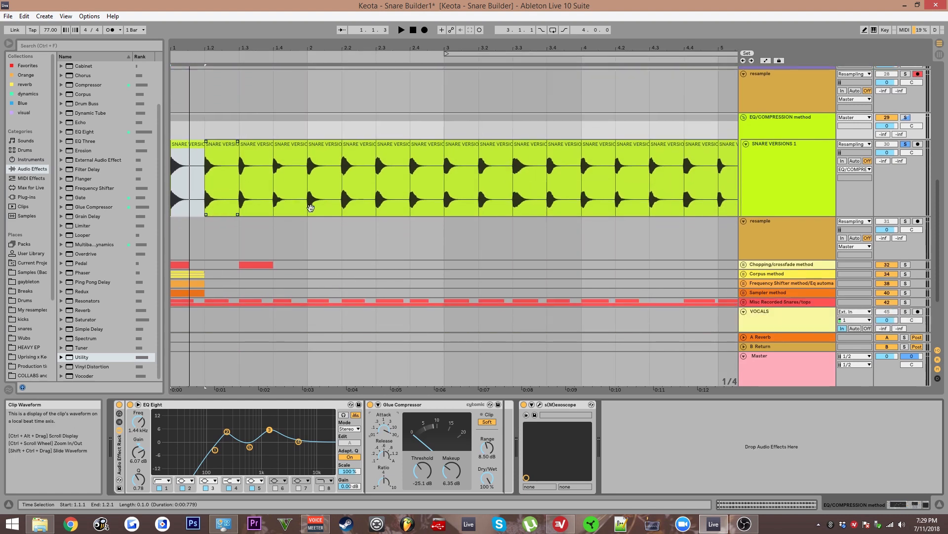
- Unfold the Chopping/crossfade method group to show its 33 Recorded Snares 1 track
click(179, 306)
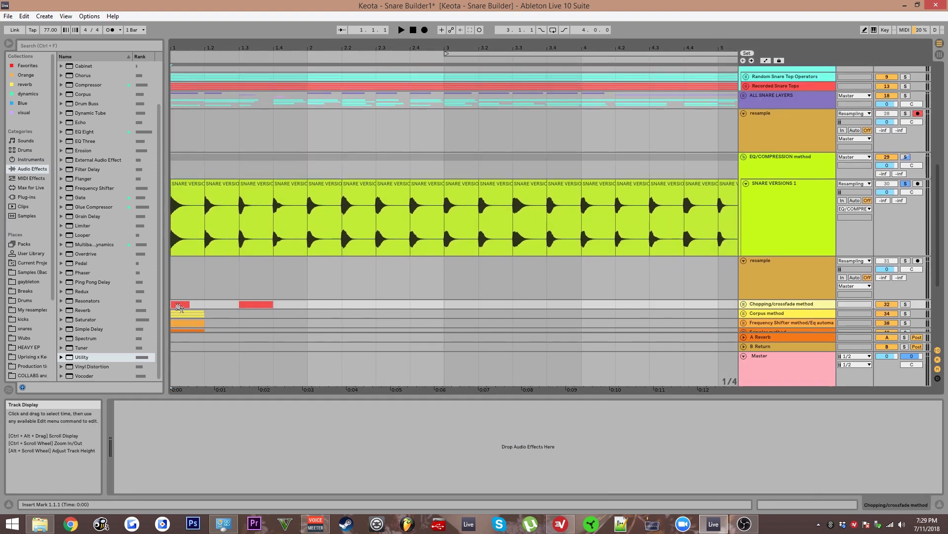
double_click(179, 306)
drag(179, 306, 285, 210)
scroll(204, 225, up, 1)
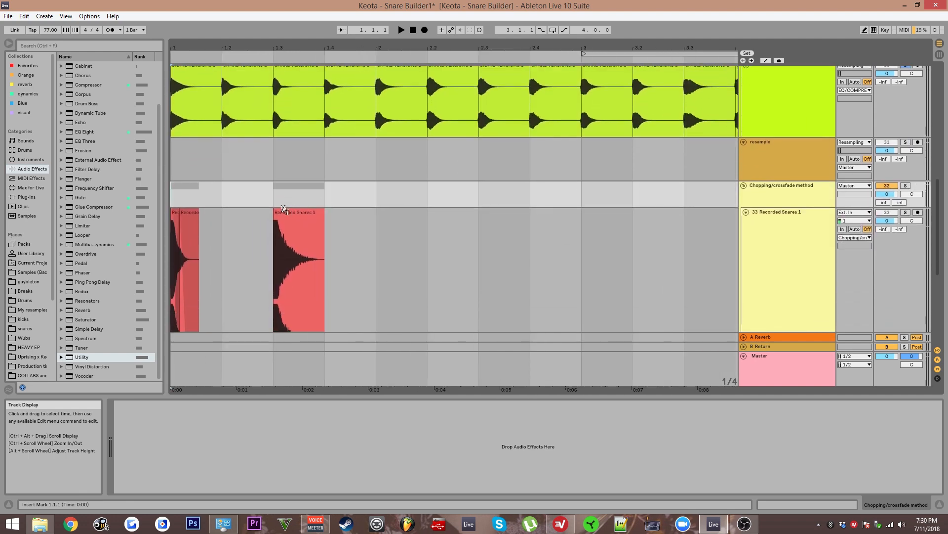
scroll(285, 209, up, 1)
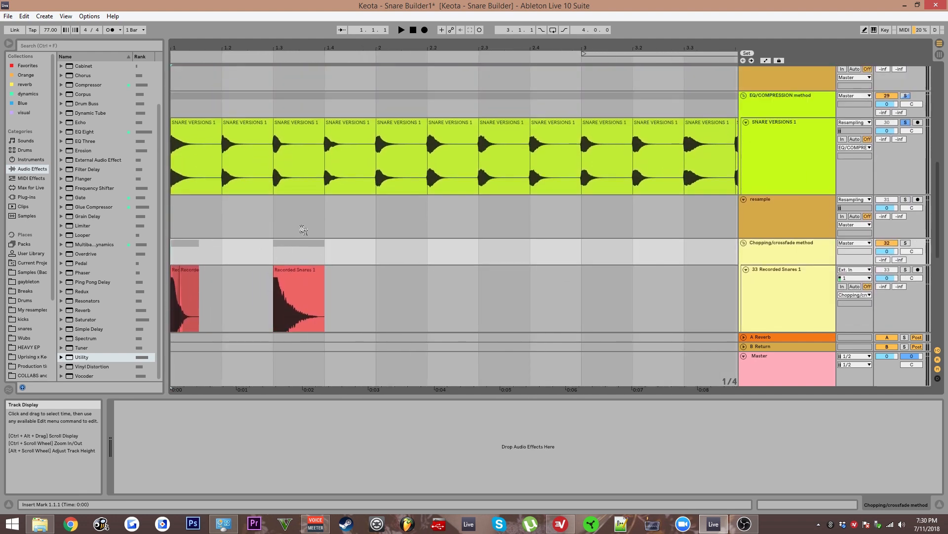
- Play the SNARE VERSIONS 1 clips at 1.3 and 1.4 and show the EQ/COMPRESSION method group's device chain
click(313, 135)
key(space)
click(360, 132)
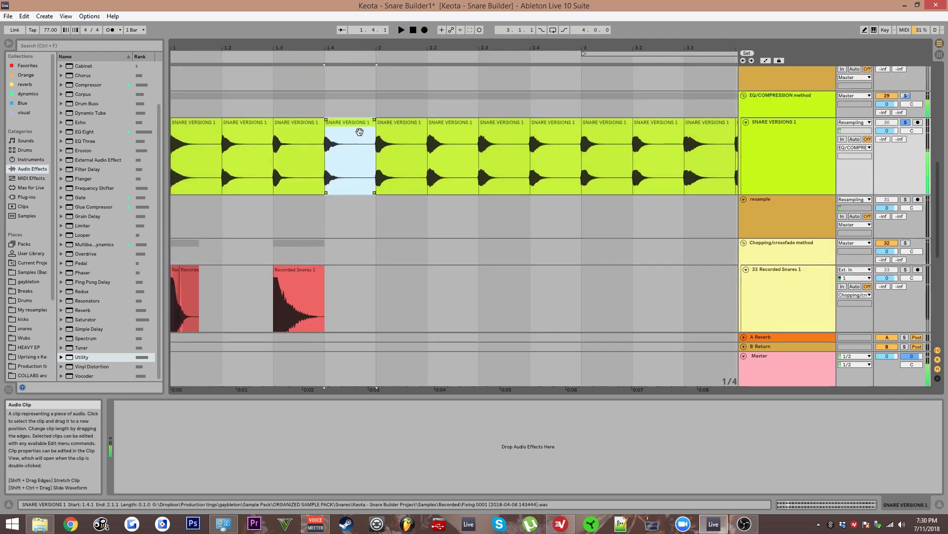
key(space)
scroll(504, 191, up, 1)
click(767, 136)
click(767, 133)
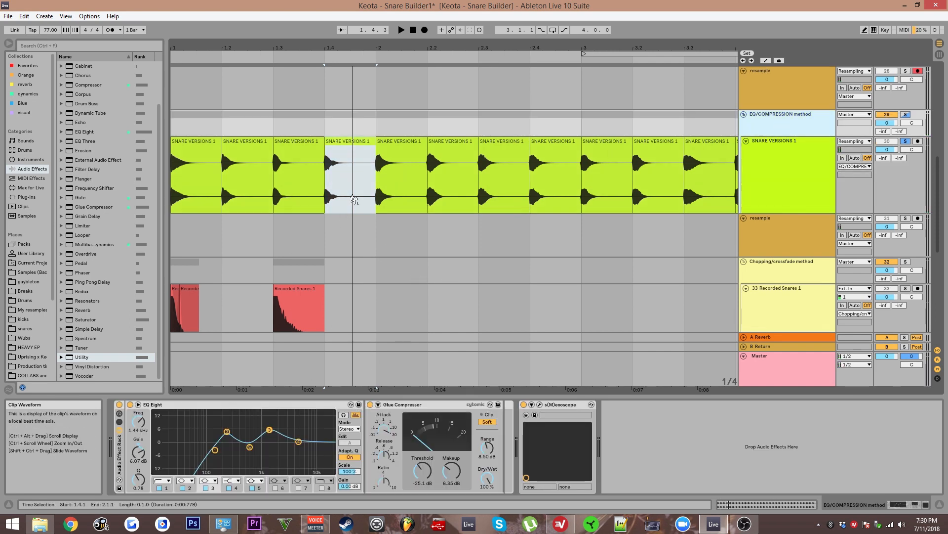
drag(326, 239, 385, 235)
click(318, 243)
scroll(315, 241, up, 3)
drag(300, 237, 398, 126)
scroll(322, 186, down, 3)
drag(321, 186, 349, 316)
drag(333, 202, 371, 235)
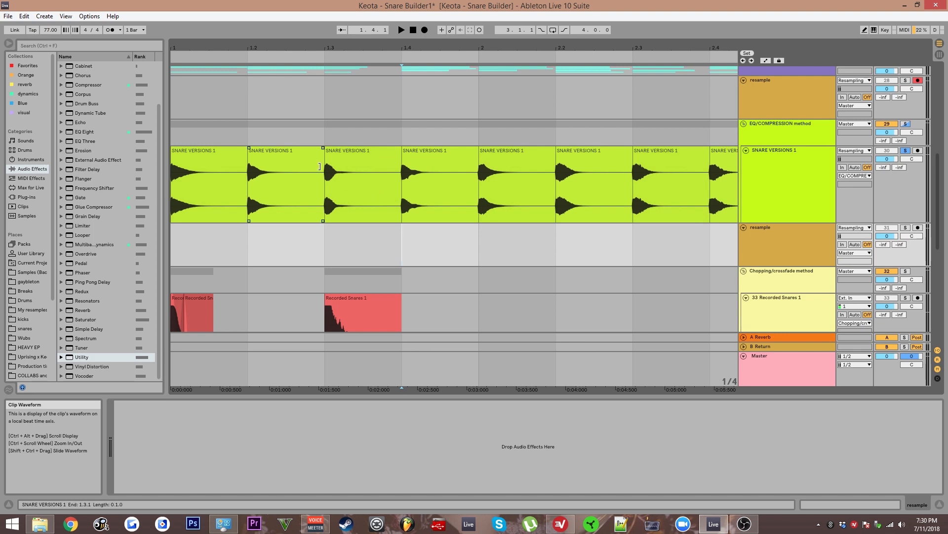
click(389, 190)
click(201, 159)
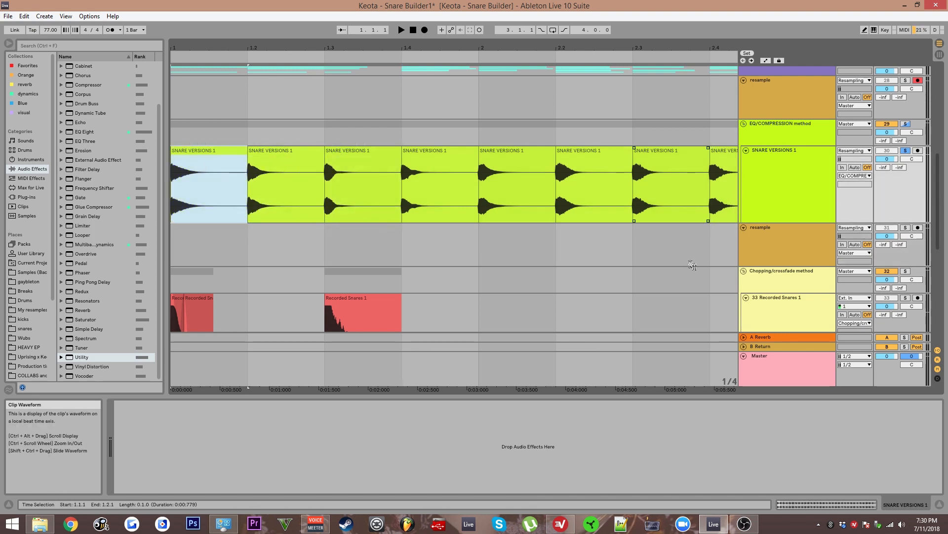
- Select the Chopping/crossfade method group and examine its first Recorded Snares 1 clip at 1.1 up close
drag(323, 284, 325, 192)
click(174, 209)
scroll(216, 214, up, 2)
drag(220, 216, 704, 172)
click(811, 142)
scroll(376, 174, up, 2)
mouse_move(377, 179)
mouse_down()
mouse_move(621, 165)
mouse_move(371, 186)
mouse_up()
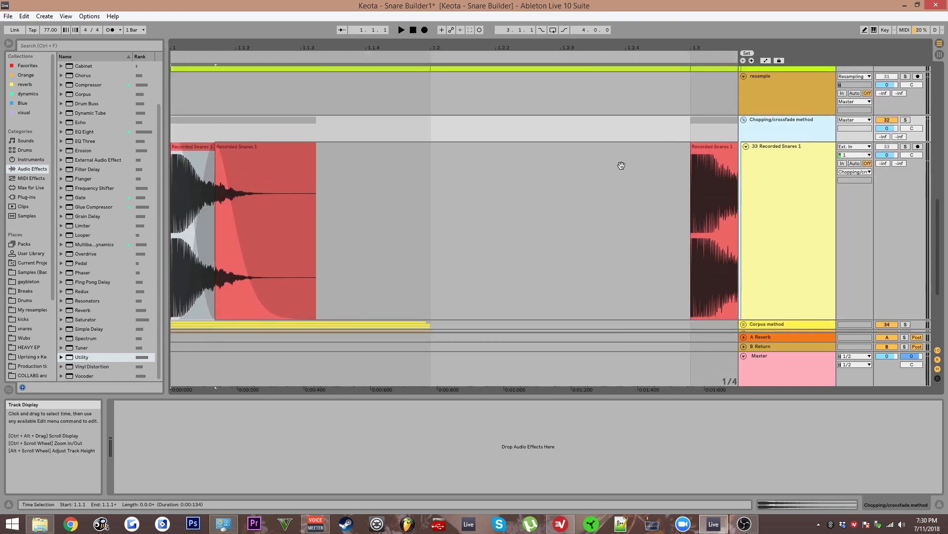
click(260, 171)
click(189, 214)
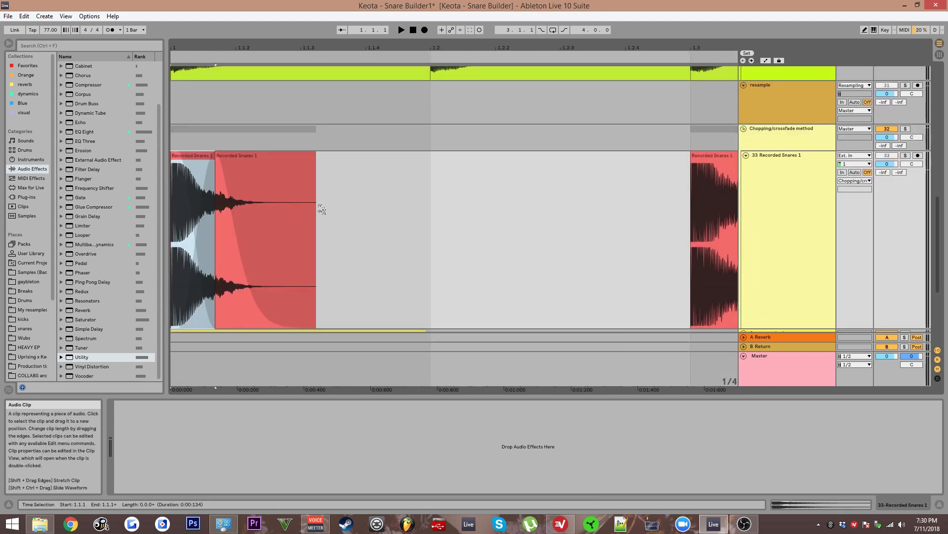
- Solo the 33 Recorded Snares 1 track and play its uncut snare clip at 1.3
scroll(392, 195, down, 2)
click(474, 186)
click(906, 156)
click(444, 191)
scroll(443, 191, up, 1)
drag(443, 191, 568, 187)
drag(449, 227, 379, 222)
scroll(384, 220, down, 2)
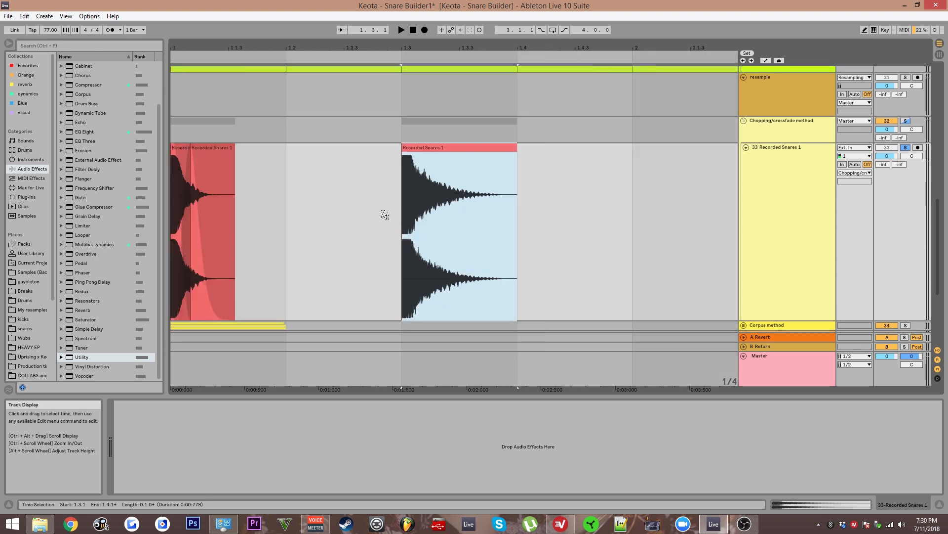
key(space)
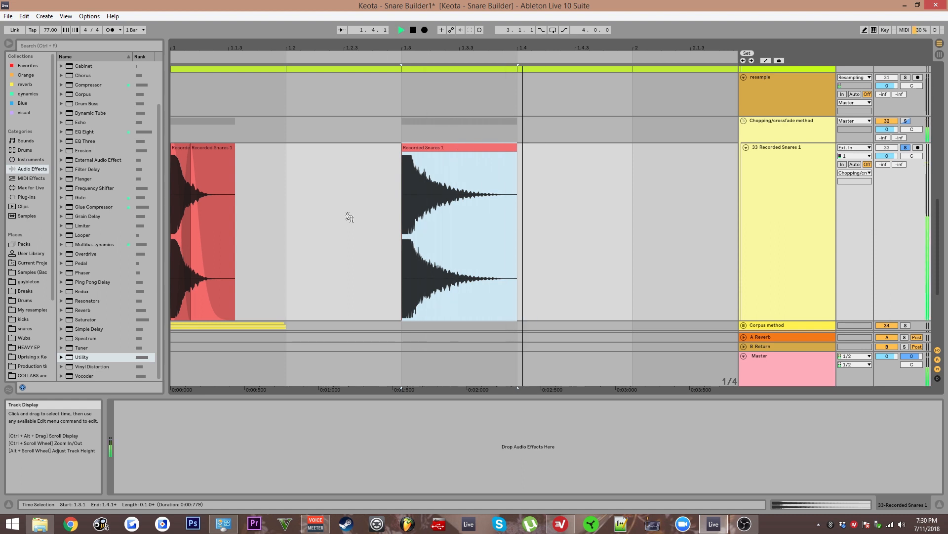
click(408, 207)
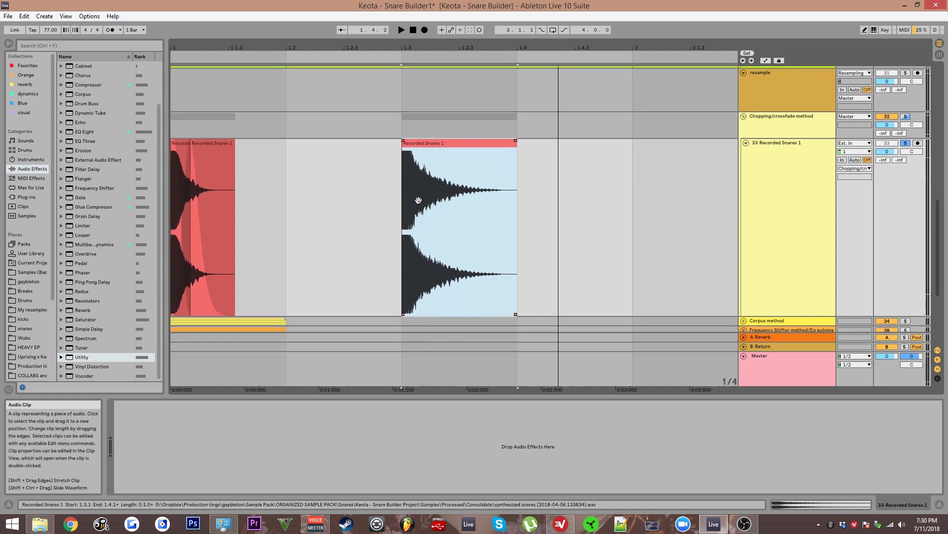
- Set the arrangement's adaptive grid to Narrow and focus on the two crossfaded snare clips at 1.1
right_click(380, 201)
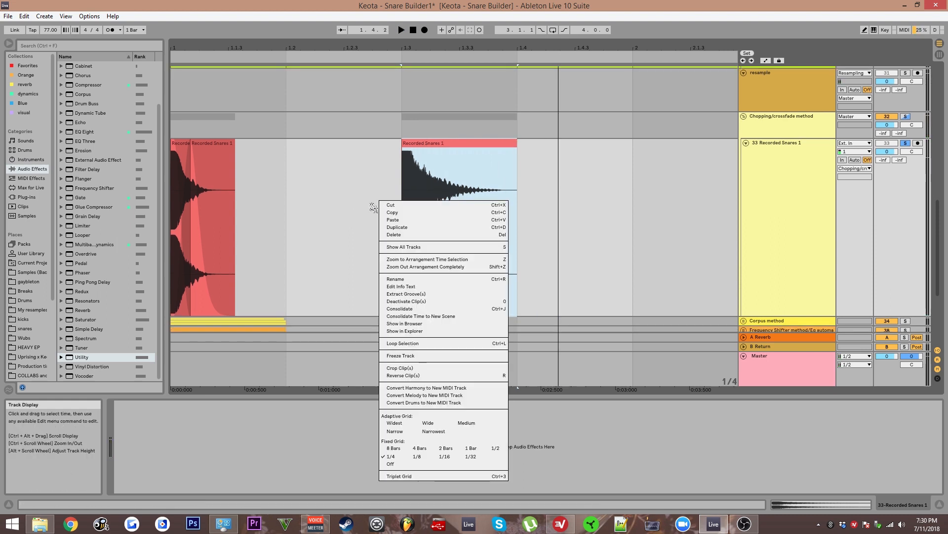
click(399, 432)
scroll(340, 221, up, 2)
drag(344, 222, 585, 201)
scroll(181, 168, up, 3)
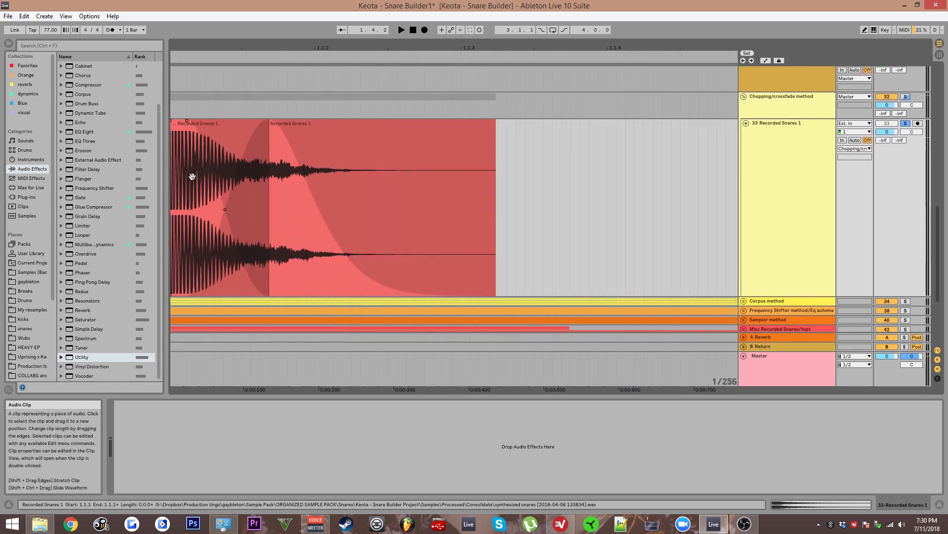
- Select both crossfaded Recorded Snares 1 clips, check their sample settings, and zoom the arrangement to them
shift+click(192, 176)
shift+double_click(368, 157)
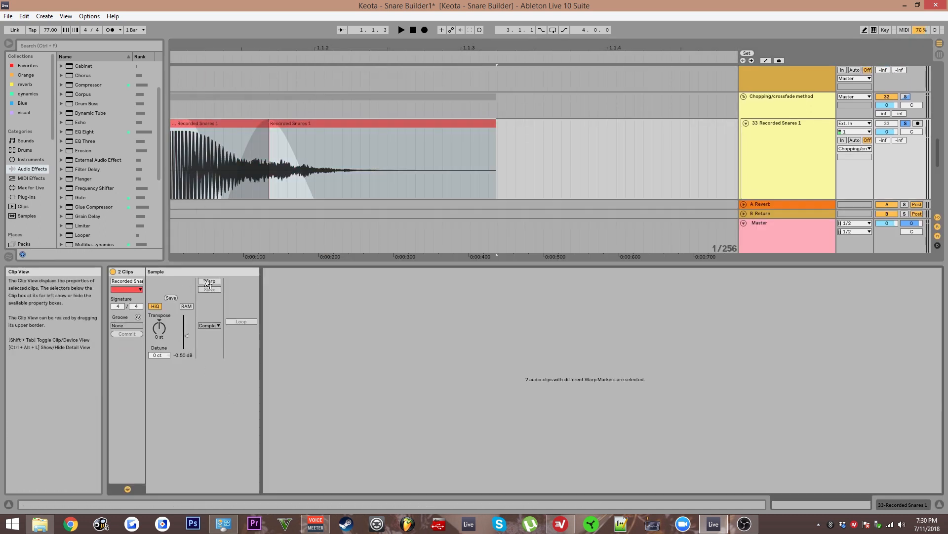
key(shift+Tab)
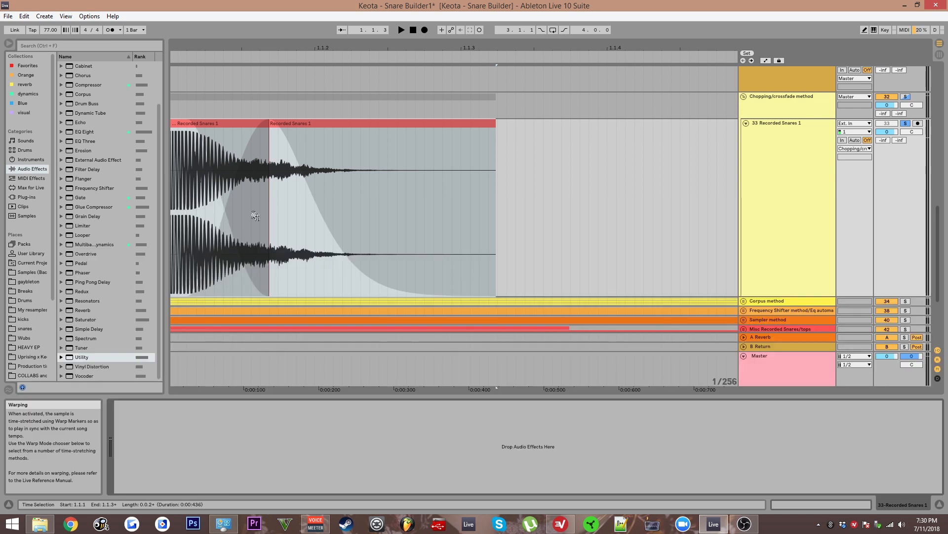
key(z)
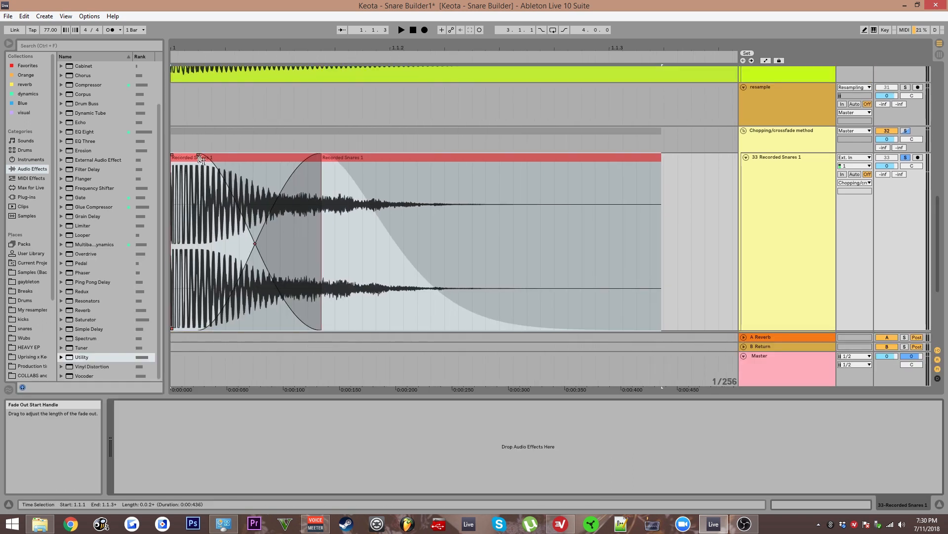
- Move the first Recorded Snares 1 clip's fade-out start slightly earlier and play the crossfaded snare
mouse_move(199, 156)
mouse_down()
mouse_move(212, 157)
mouse_move(198, 157)
mouse_up()
scroll(214, 231, down, 2)
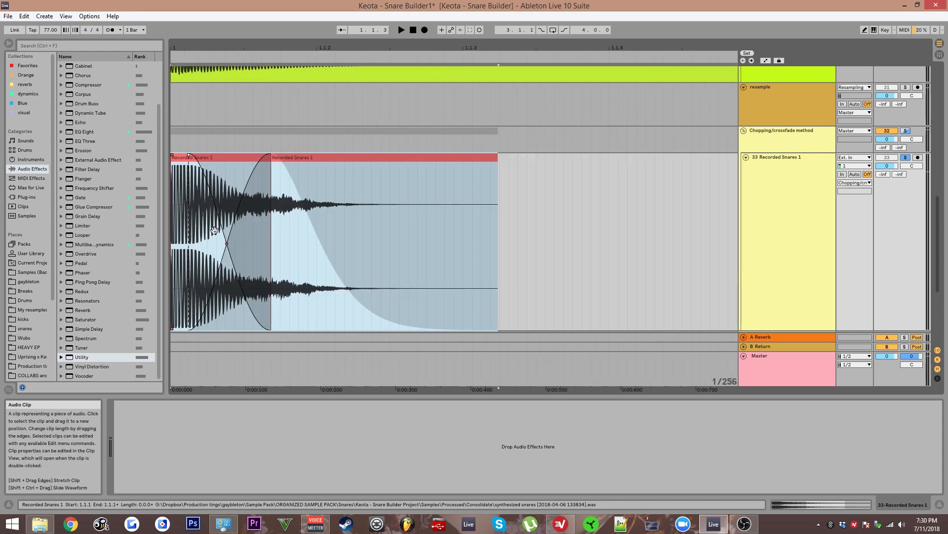
click(203, 235)
scroll(195, 230, down, 1)
scroll(196, 231, up, 2)
drag(196, 233, 288, 229)
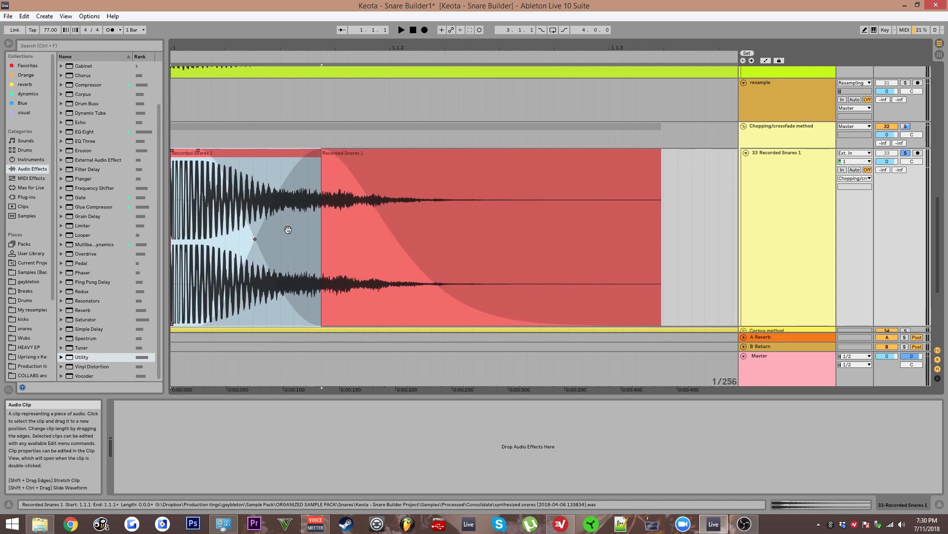
scroll(288, 229, down, 1)
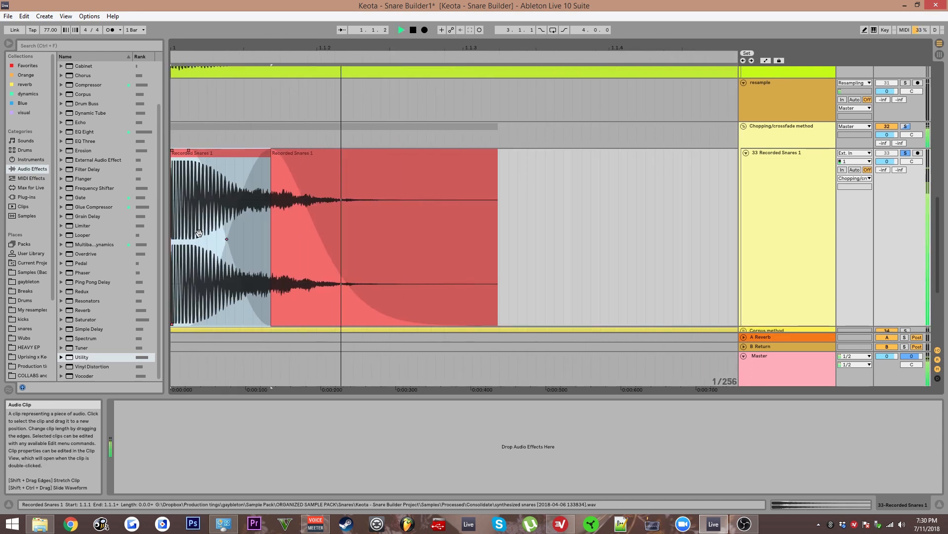
scroll(215, 227, down, 2)
- Play the uncut Recorded Snares 1 clip at 1.3 for comparison and reselect the first chopped clip at 1.1
click(621, 202)
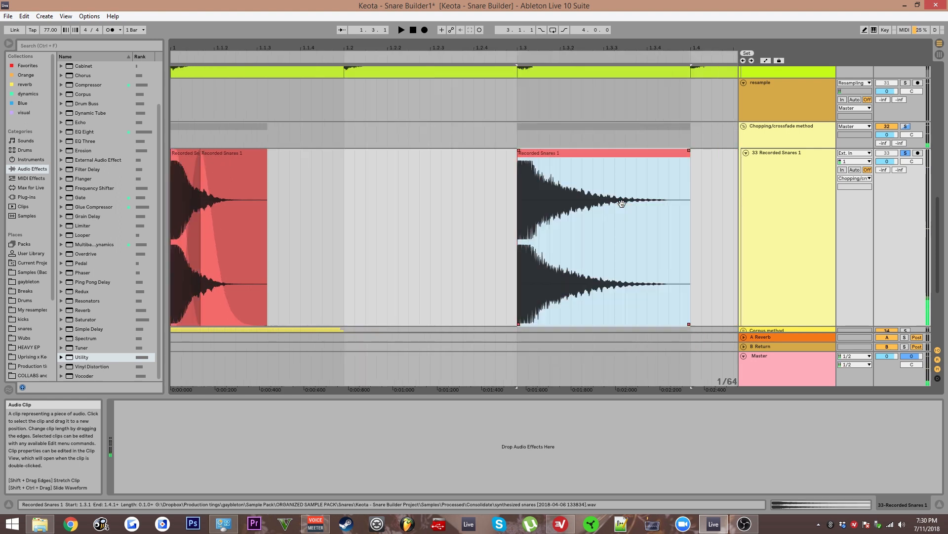
click(184, 199)
scroll(185, 199, up, 3)
drag(188, 216, 293, 206)
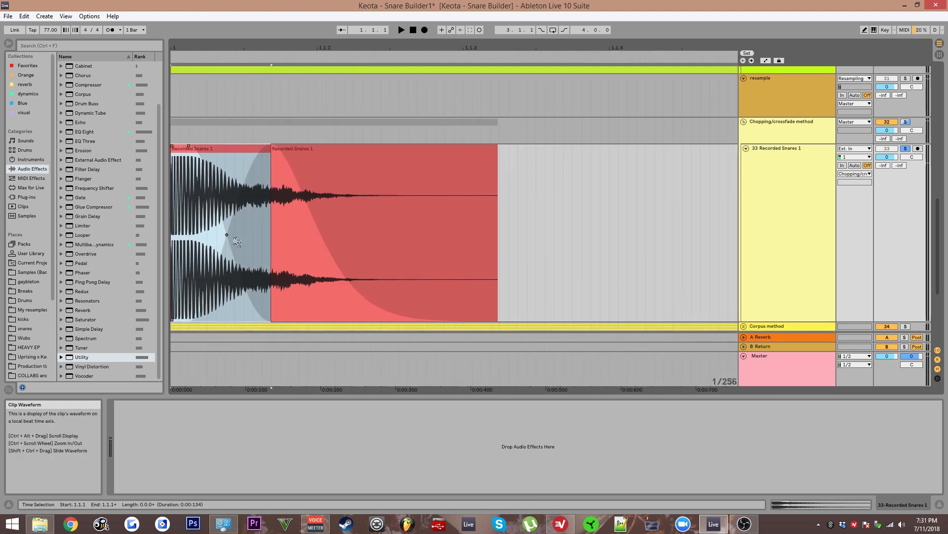
scroll(245, 222, down, 1)
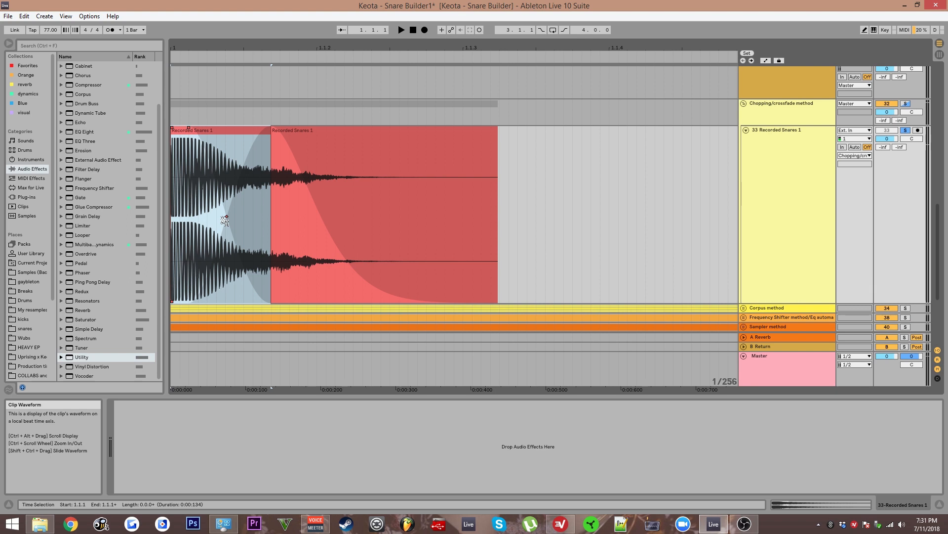
- Adjust the slope of the crossfade curve between the two Recorded Snares 1 clips at 1.1
scroll(275, 221, up, 3)
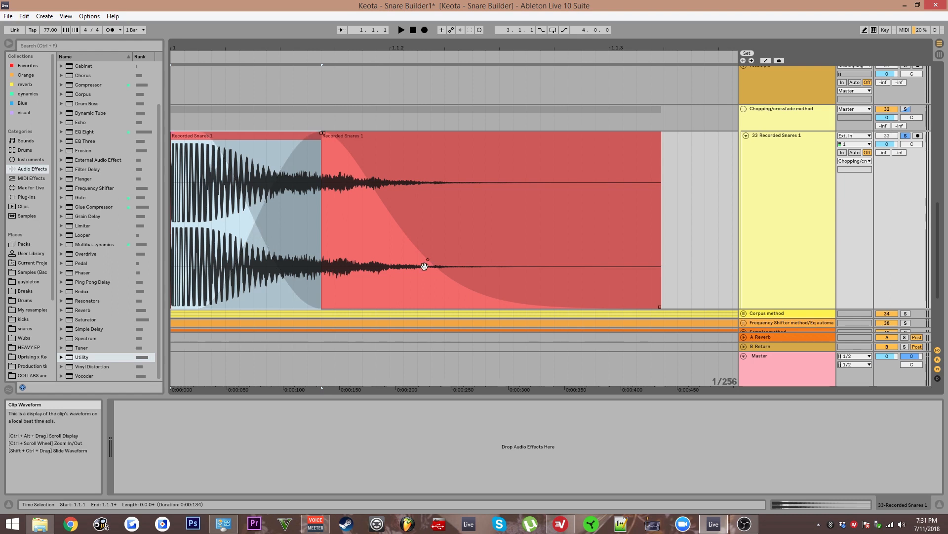
drag(427, 265, 447, 191)
scroll(308, 179, down, 3)
drag(301, 180, 316, 218)
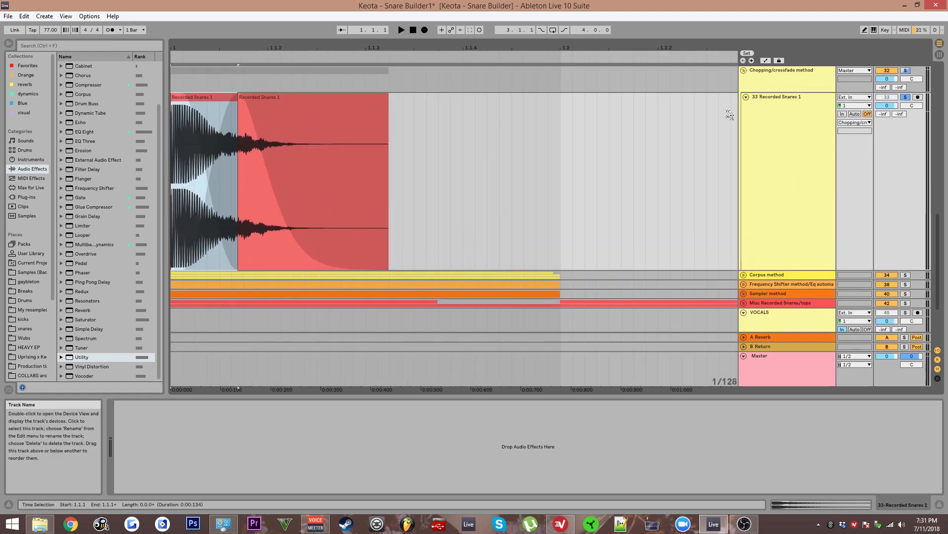
drag(347, 135, 351, 146)
scroll(195, 153, up, 3)
drag(296, 182, 328, 231)
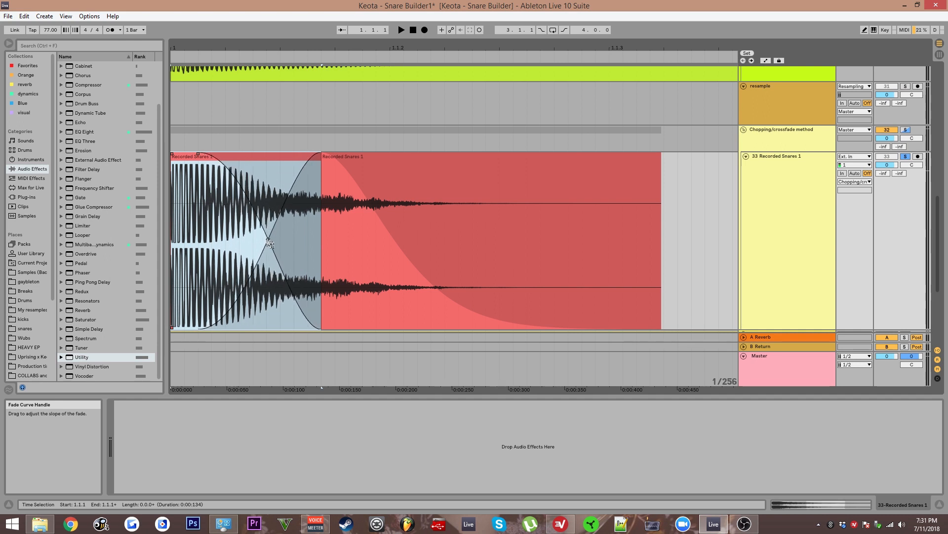
- Move the crossfade curve's midpoint between the two Recorded Snares 1 clips slightly earlier and play the snare after the adjustments
drag(364, 227, 433, 276)
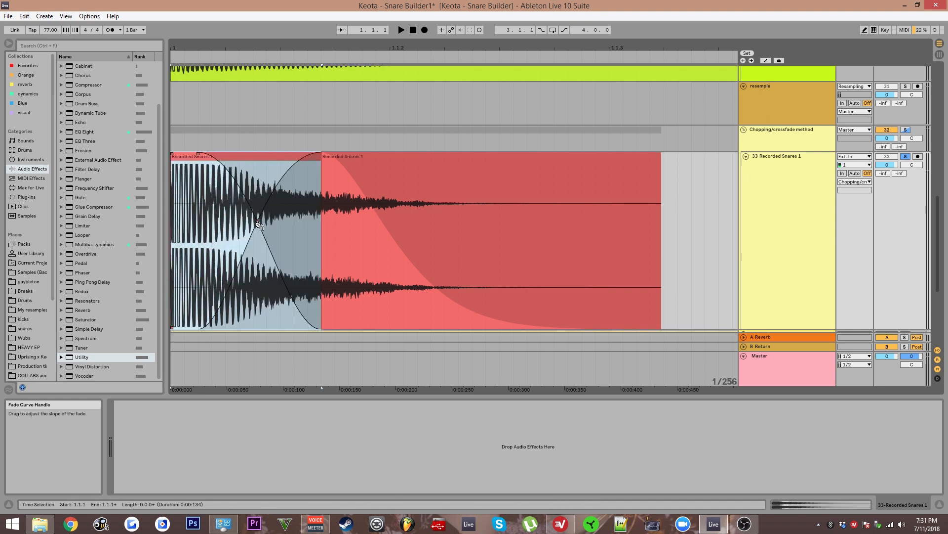
key(space)
key(space)
drag(273, 228, 248, 222)
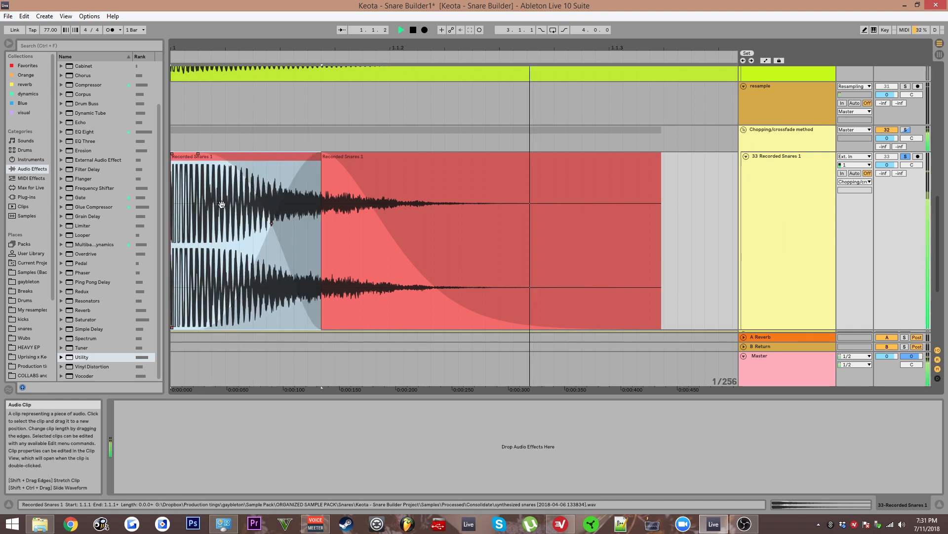
key(space)
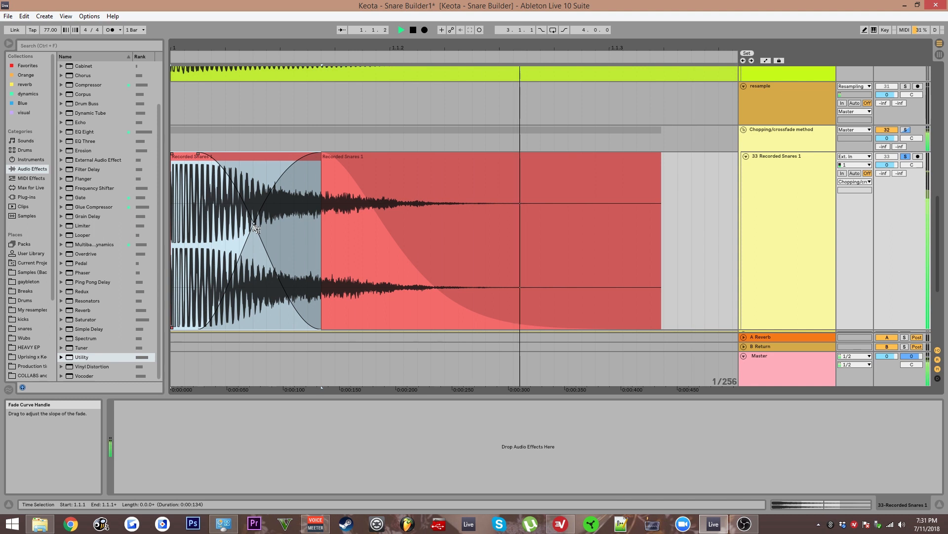
key(space)
- Try consolidating the two crossfaded Recorded Snares 1 clips into a single clip and undo the consolidation
key(minus)
key(minus)
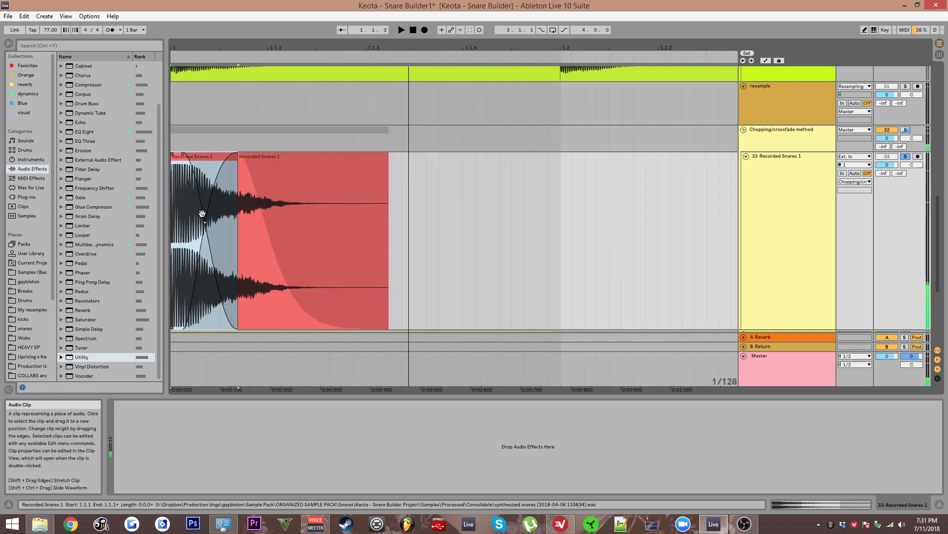
shift+click(292, 184)
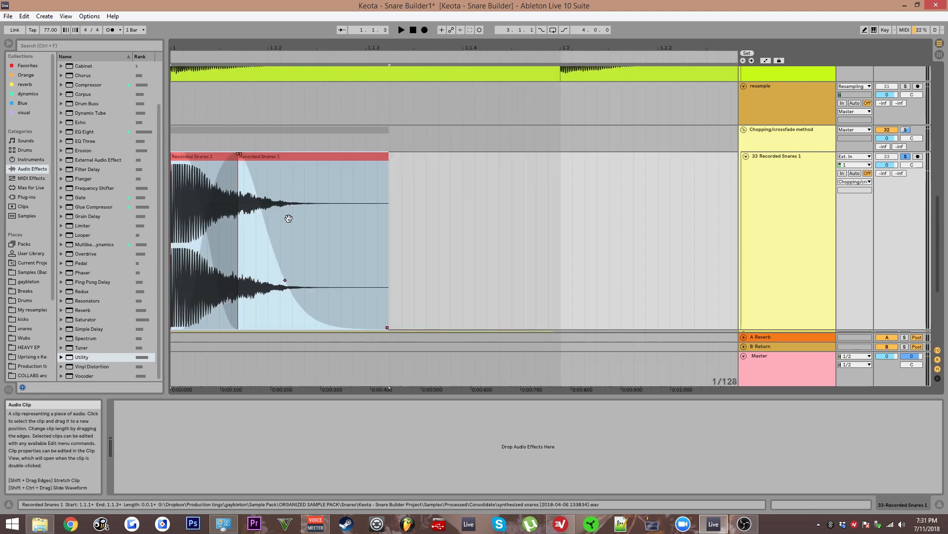
key(ctrl+j)
scroll(247, 217, up, 3)
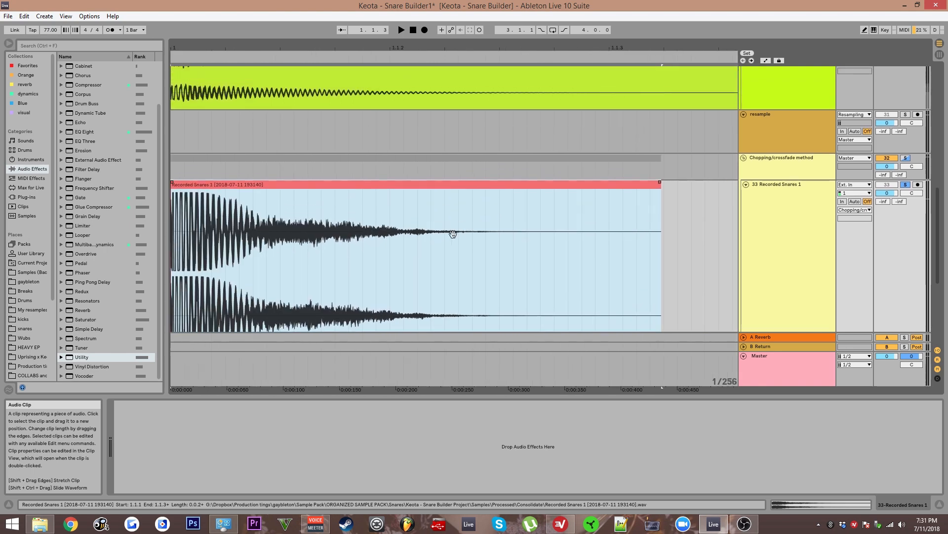
scroll(234, 237, down, 3)
scroll(234, 237, down, 2)
scroll(189, 209, down, 1)
scroll(190, 210, up, 3)
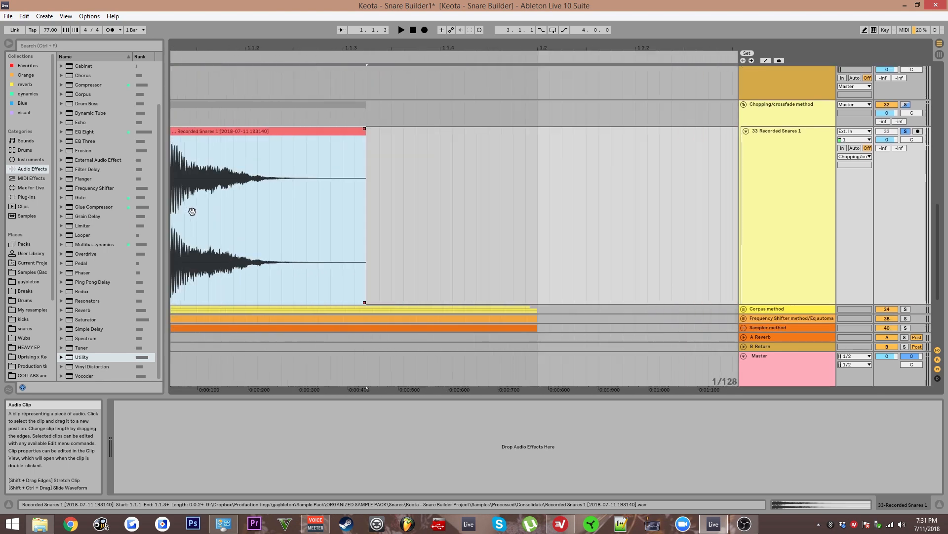
scroll(191, 209, down, 3)
drag(247, 172, 276, 157)
scroll(197, 163, up, 1)
drag(197, 164, 389, 151)
key(ctrl+z)
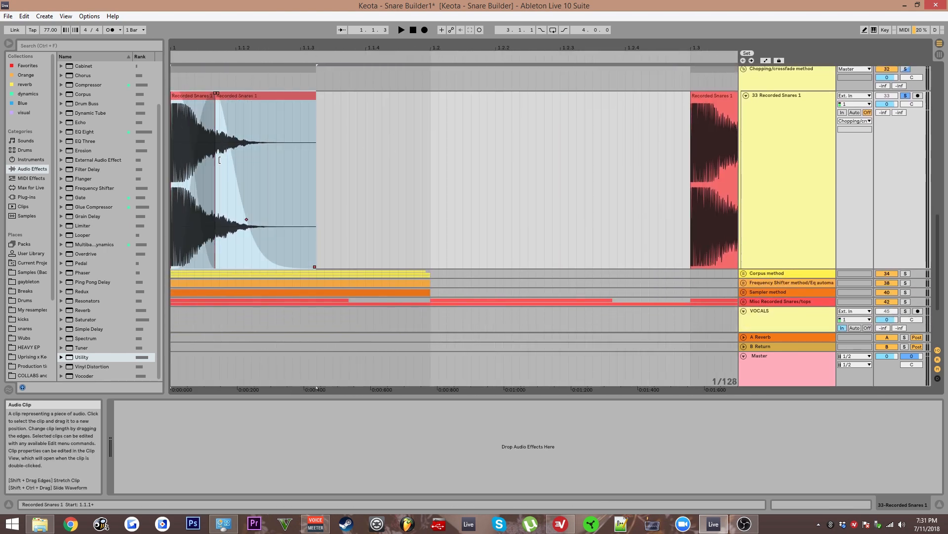
scroll(217, 158, up, 3)
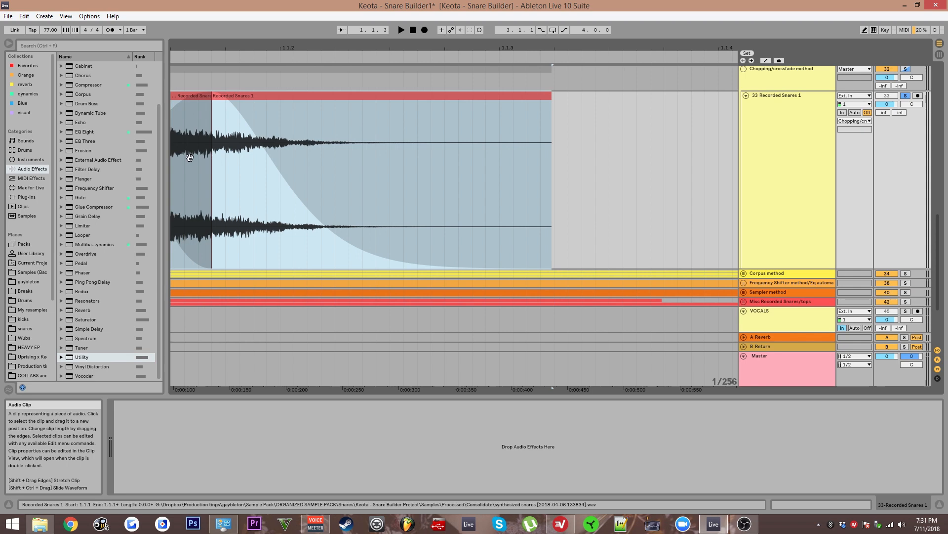
drag(189, 158, 494, 188)
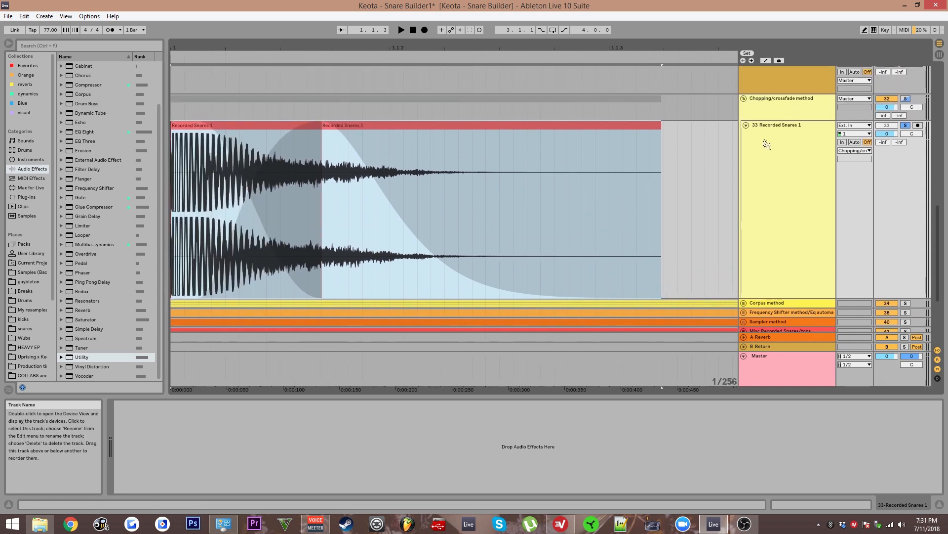
- Fold the Chopping/crossfade method group, unfold Corpus method, and select the corpus audio track's RECORDED SNARES 3 clip to show its Corpus device
click(744, 98)
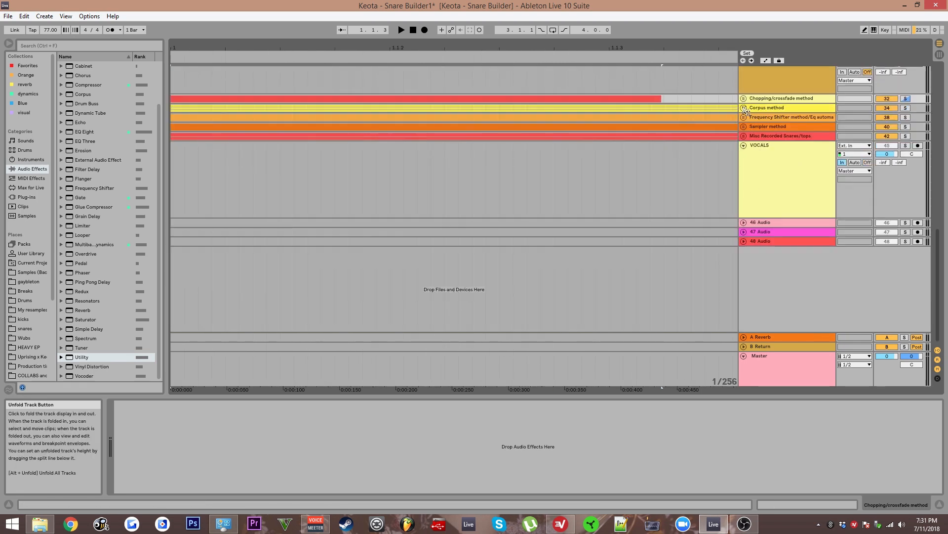
click(745, 108)
click(233, 135)
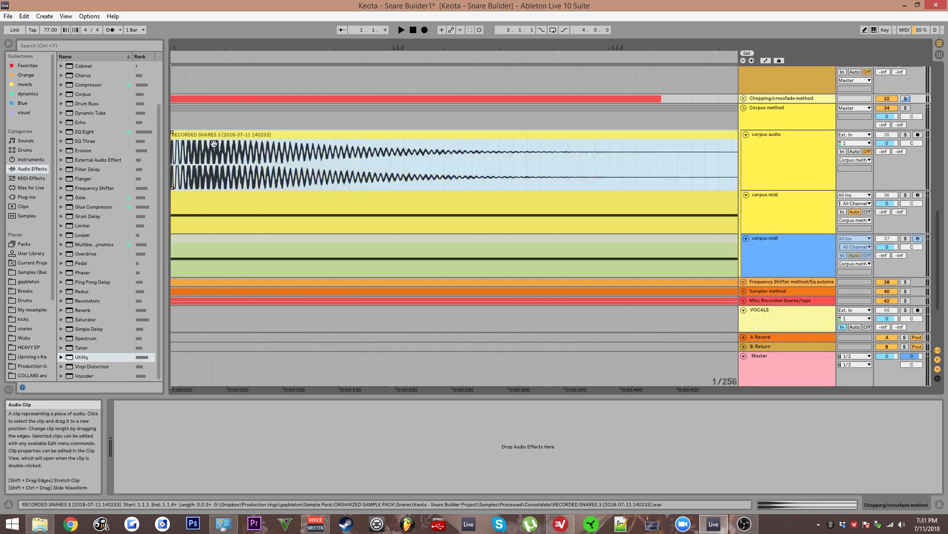
scroll(232, 140, down, 3)
drag(233, 143, 232, 173)
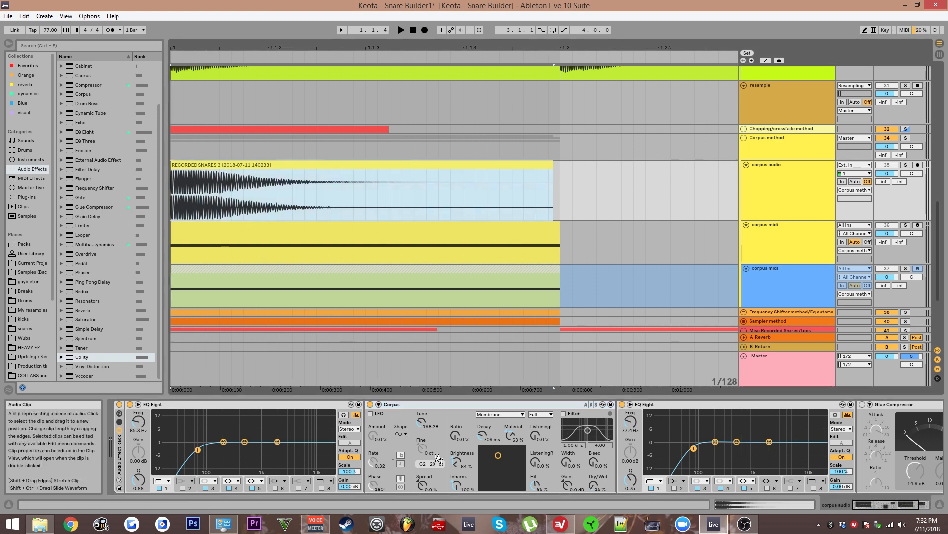
click(403, 406)
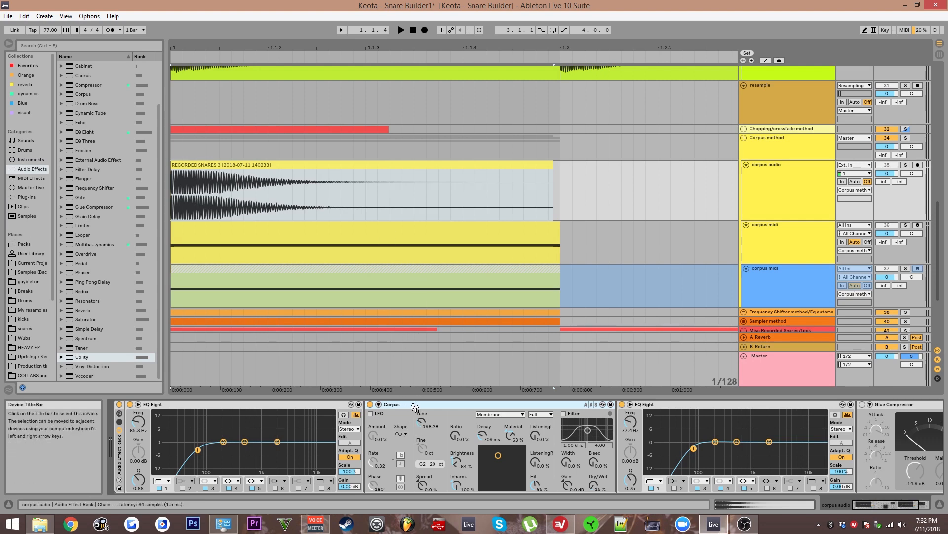
- Solo the corpus audio track and play its RECORDED SNARES 3 clip repeatedly to audition the Corpus device
click(906, 166)
click(236, 156)
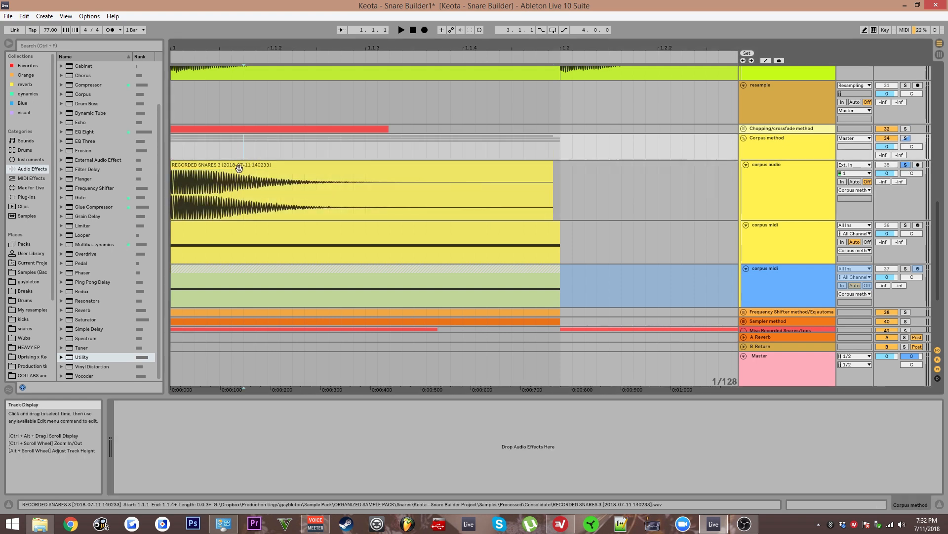
click(207, 194)
scroll(206, 195, down, 2)
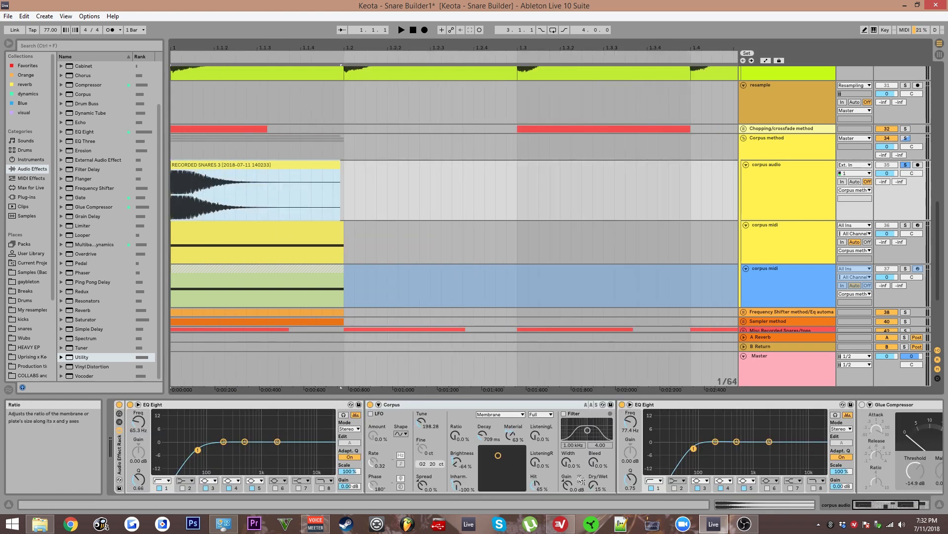
click(593, 493)
key(space)
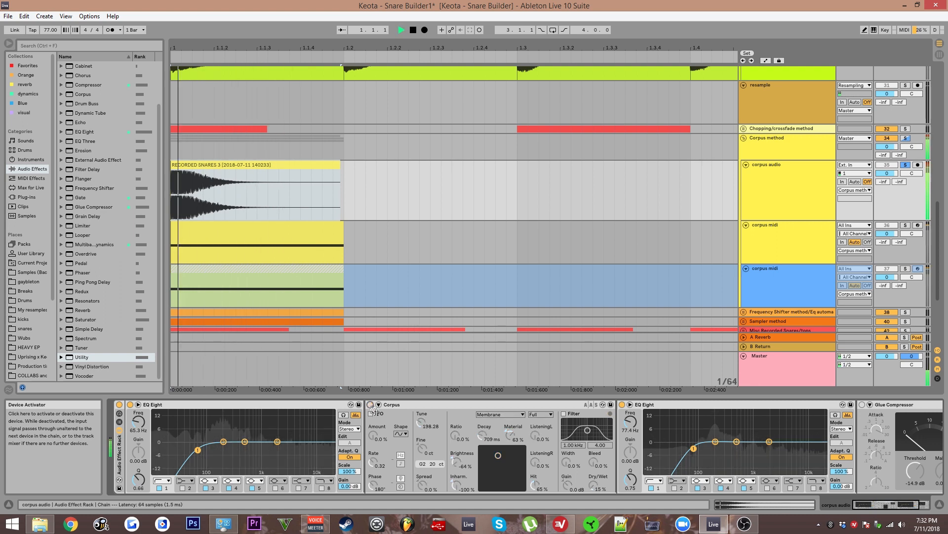
key(space)
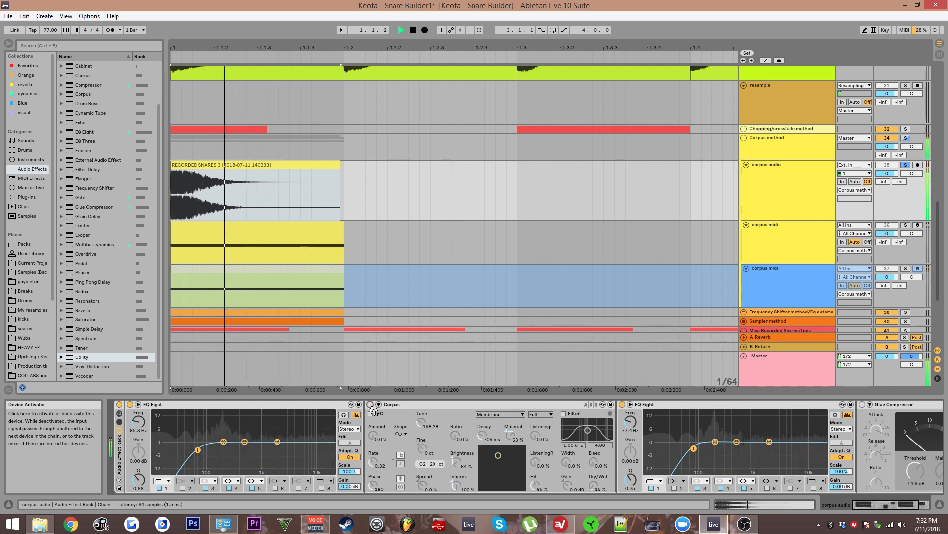
key(space)
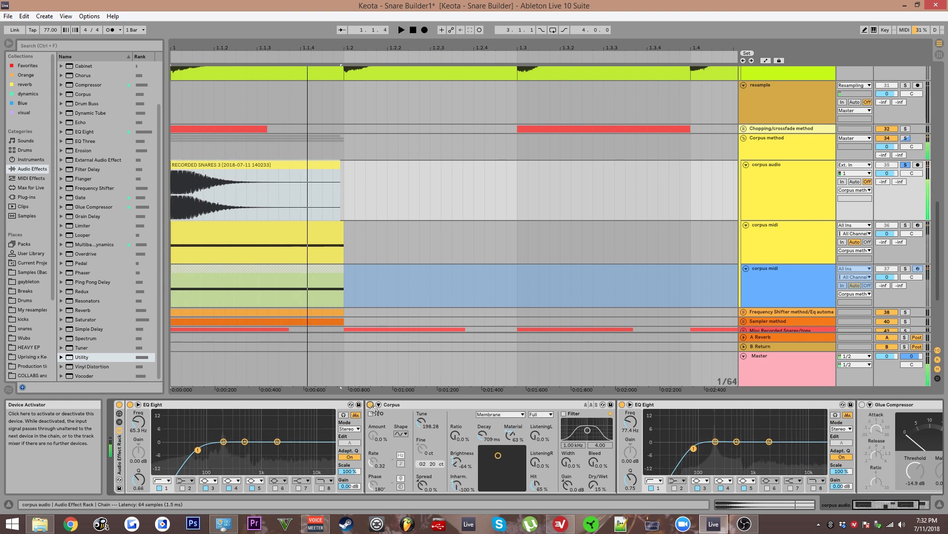
- Solo the first corpus midi track, open its clip's device chain, and play it to examine the MIDI-driven Corpus
scroll(227, 216, up, 2)
drag(226, 218, 459, 251)
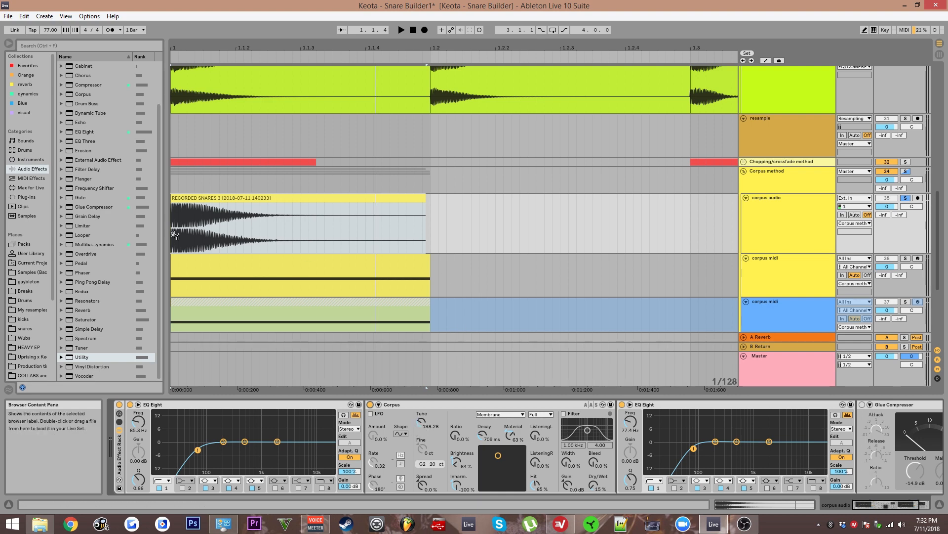
scroll(254, 238, down, 3)
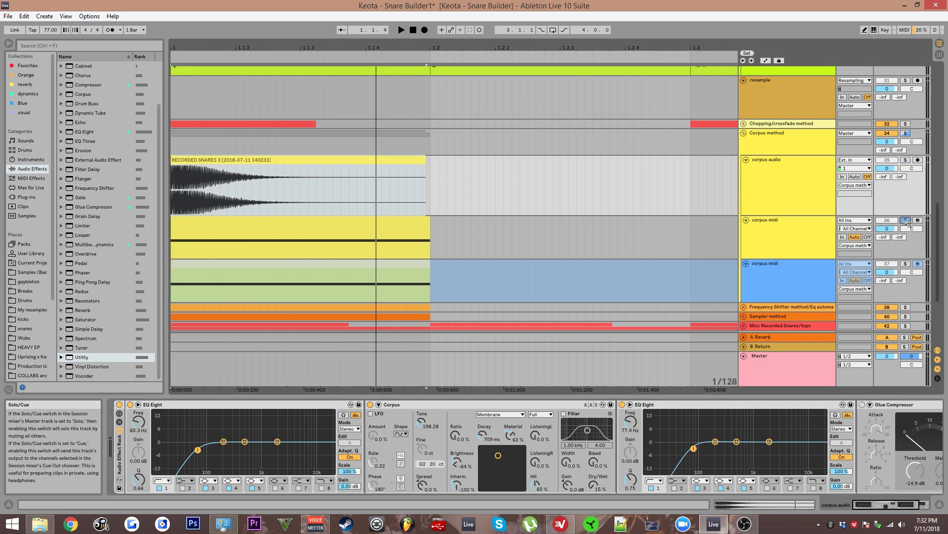
double_click(292, 227)
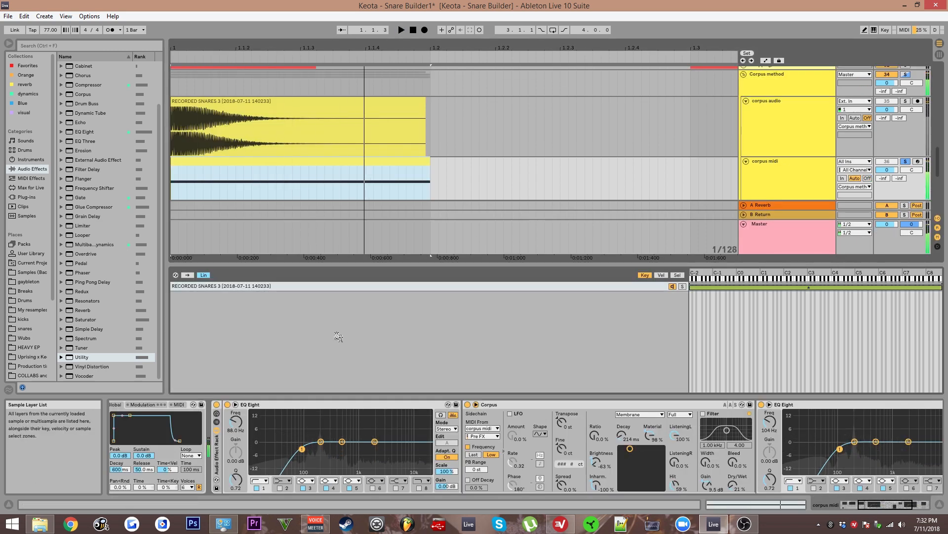
scroll(395, 220, up, 2)
scroll(419, 214, down, 3)
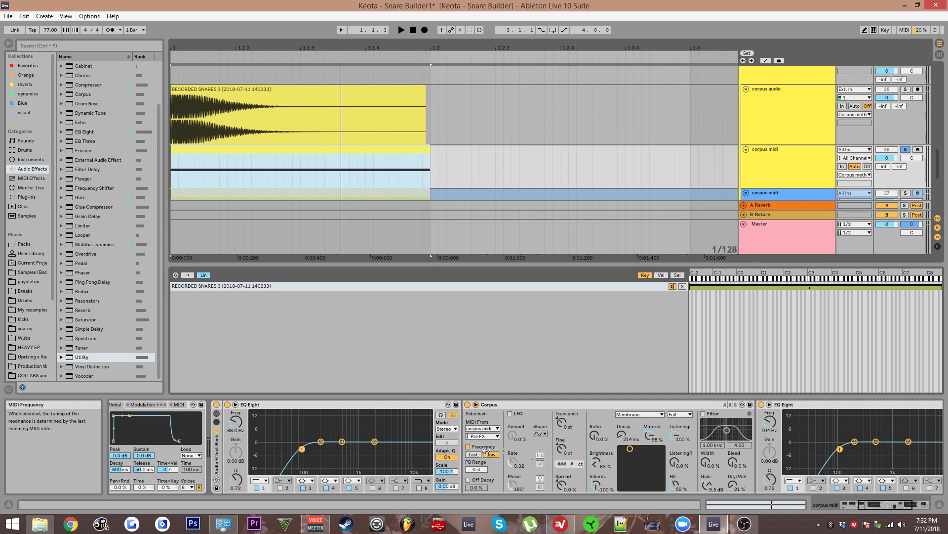
scroll(243, 151, down, 1)
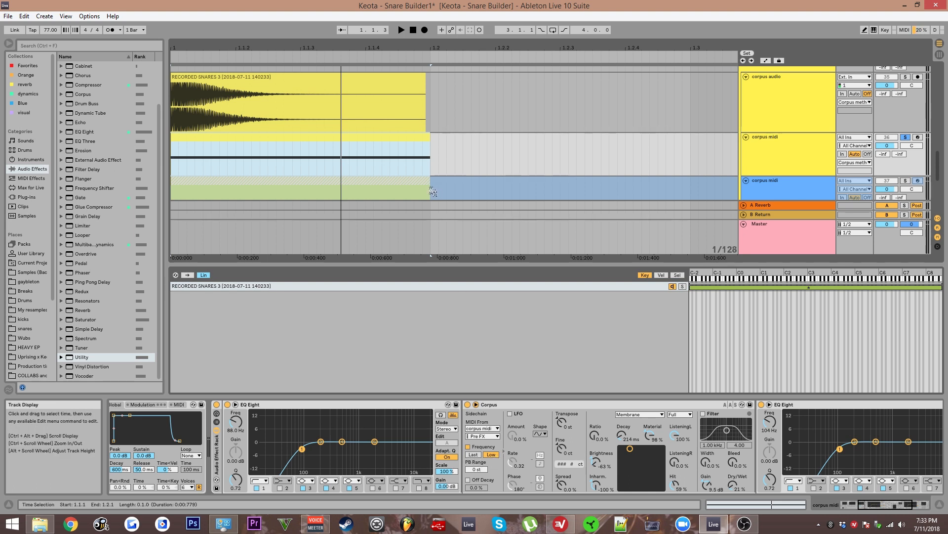
- Select the corpus audio track to show its device chain again
scroll(499, 175, up, 1)
click(756, 139)
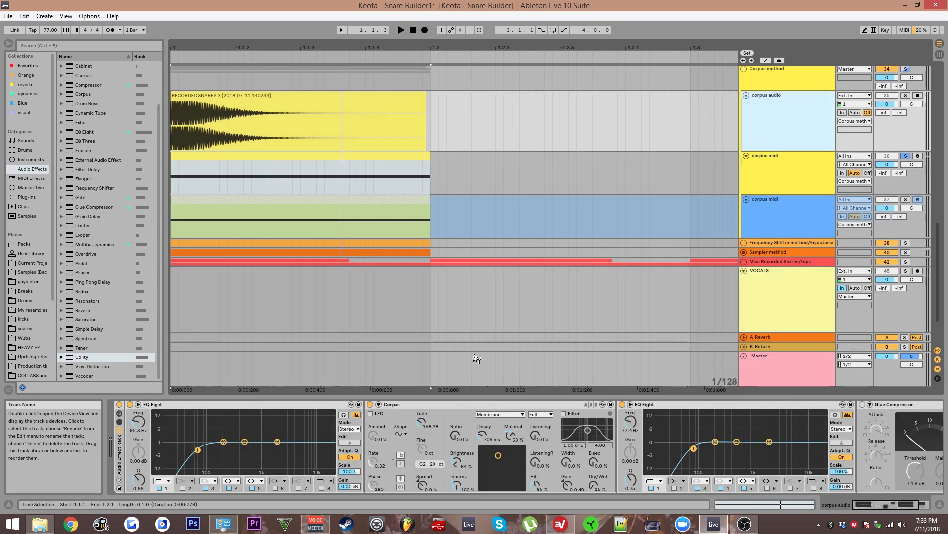
scroll(642, 158, up, 1)
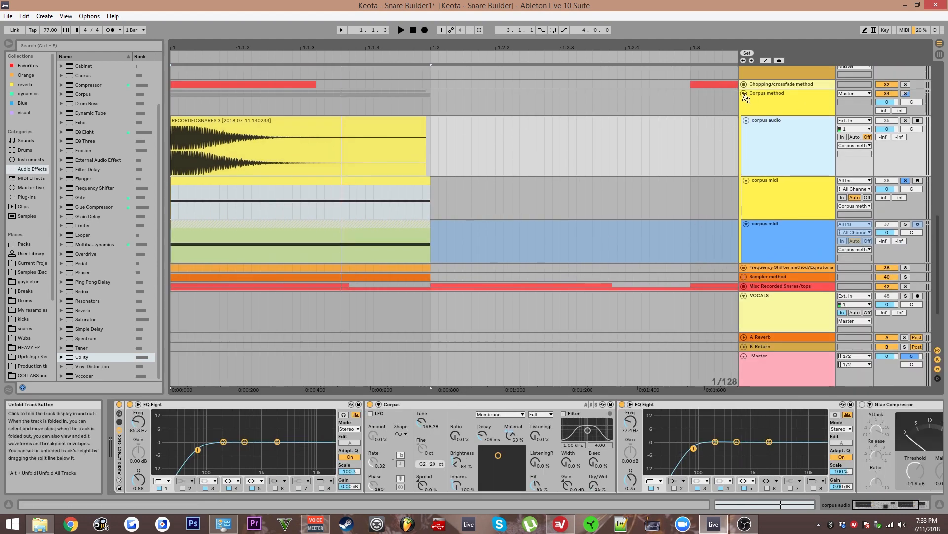
- Fold the Corpus method group, unfold the Frequency Shifter method/Eq automation group, and select its Recorded Snares 1 clip
click(744, 93)
click(744, 102)
click(252, 164)
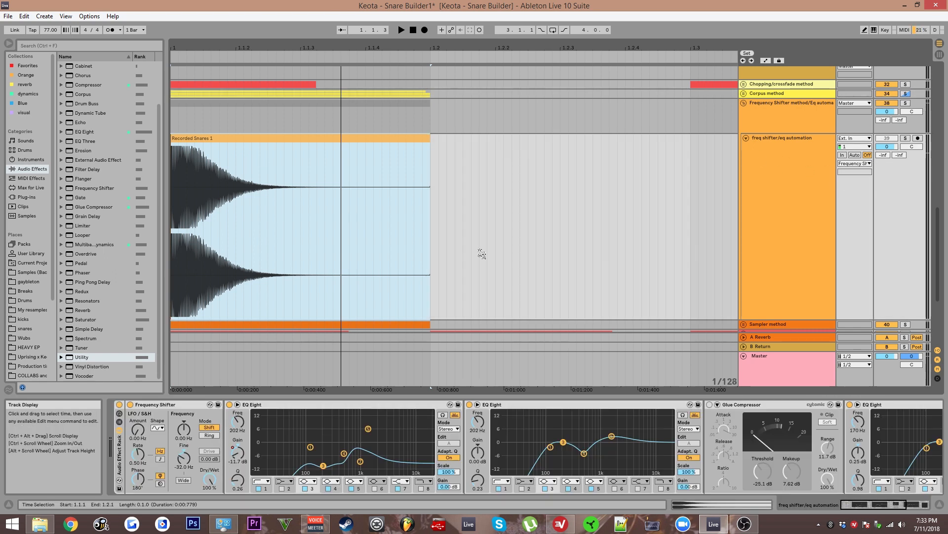
- Bypass the first EQ Eight in the freq shifter/eq automation track's effect rack
scroll(254, 187, down, 2)
click(229, 406)
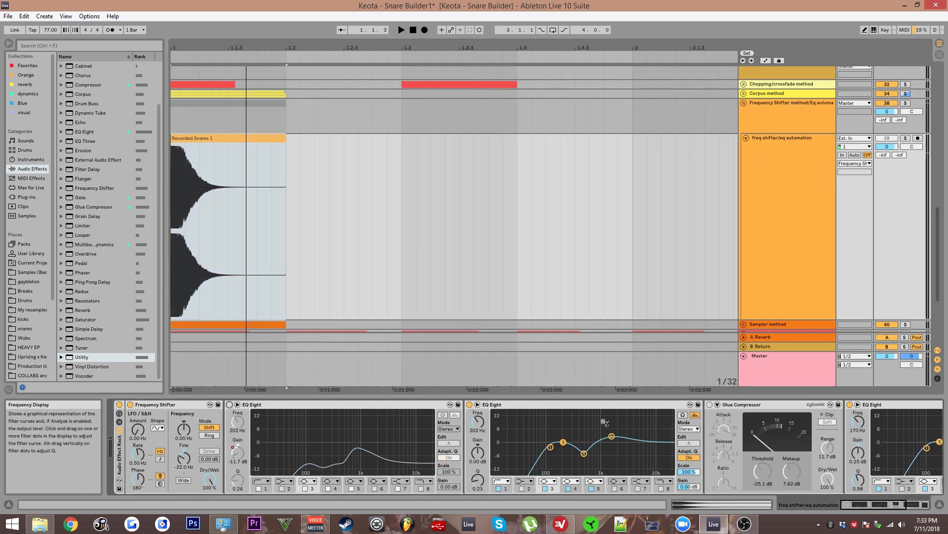
scroll(219, 190, up, 1)
drag(219, 189, 329, 231)
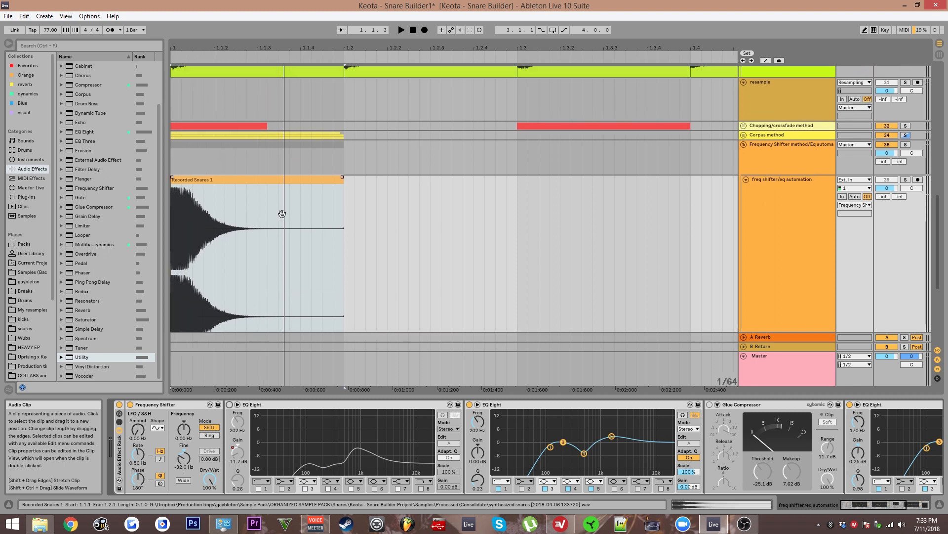
drag(284, 196, 284, 161)
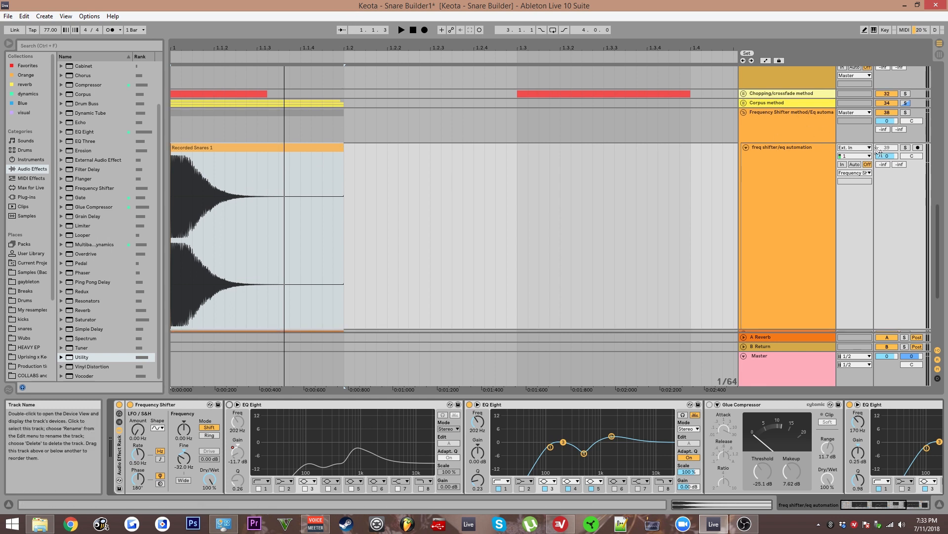
- Solo the freq shifter/eq automation track and play the snare, comparing it with the effect rack bypassed and active
click(906, 147)
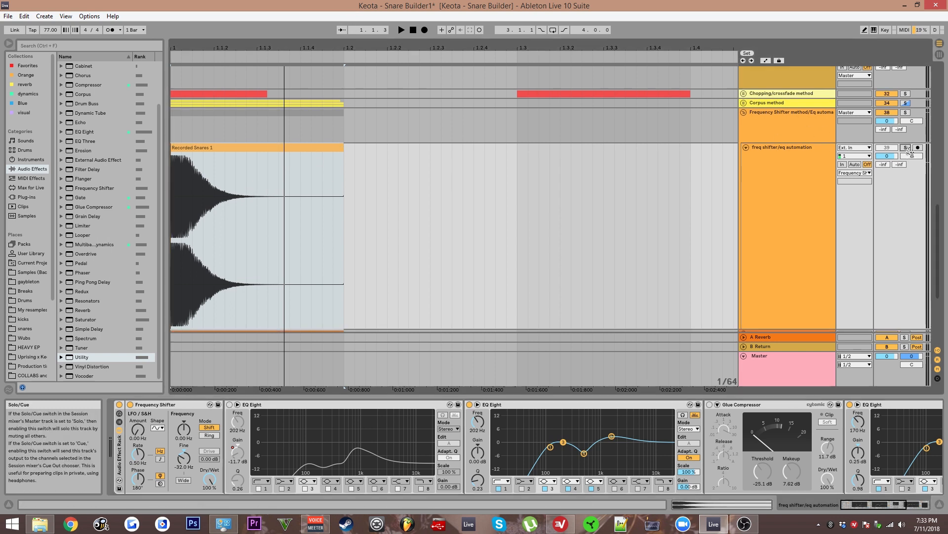
click(119, 404)
click(120, 405)
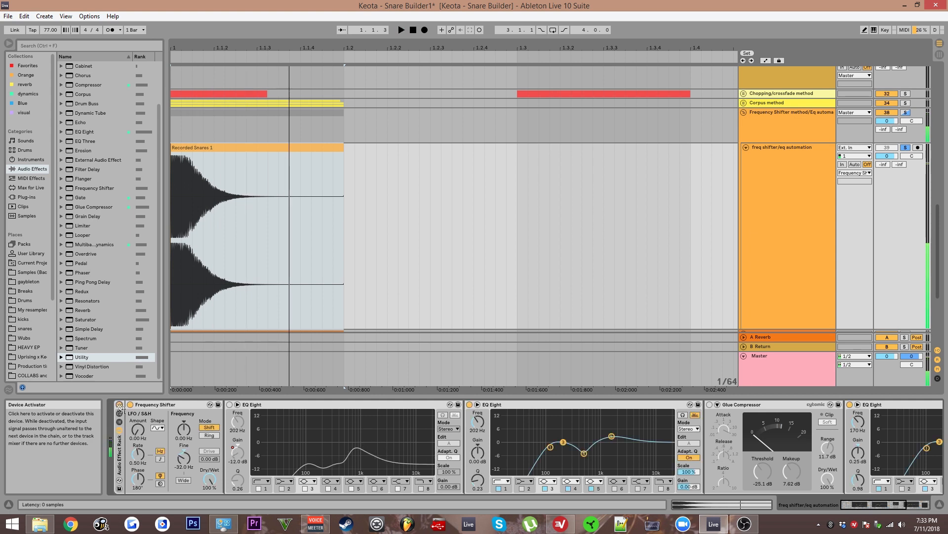
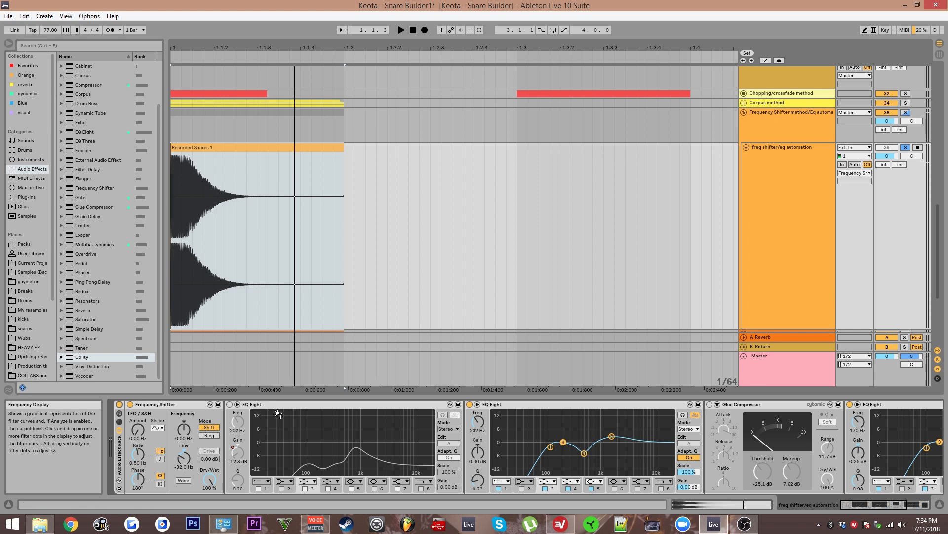
- Reactivate the freq shifter/eq automation track's first EQ Eight and show the arrangement's automation lanes
click(229, 405)
drag(262, 235, 348, 234)
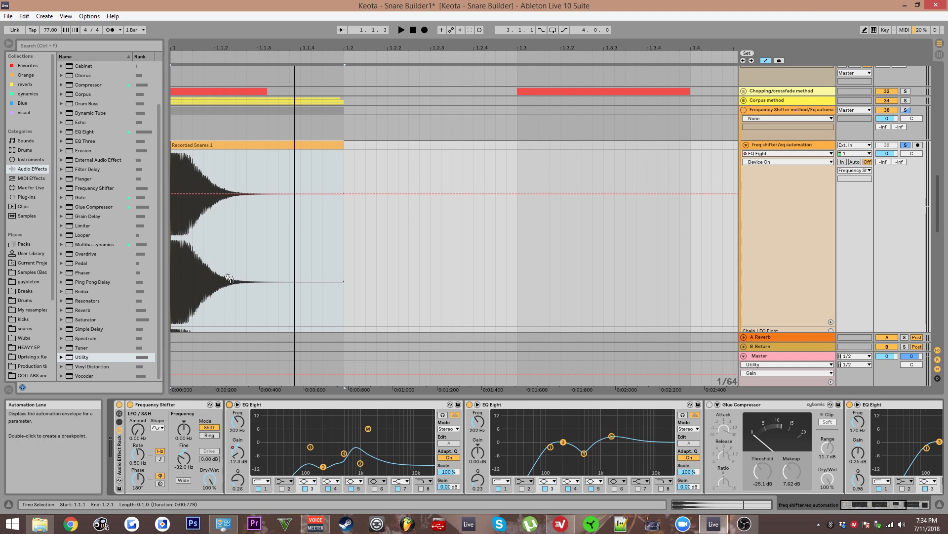
key(a)
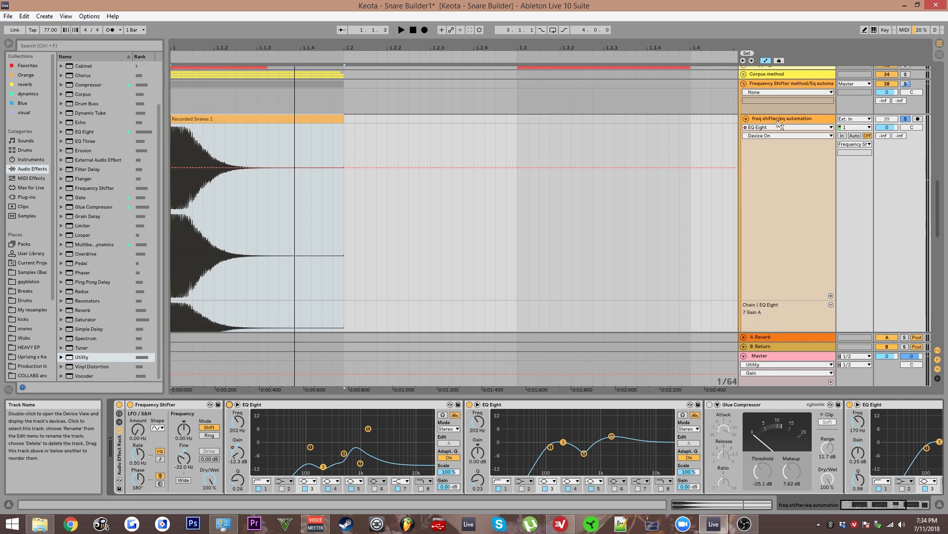
- Examine the EQ Eight gain and frequency automation lanes of the freq shifter/eq automation track and play the snare
drag(243, 311, 328, 124)
scroll(249, 229, up, 2)
drag(250, 231, 206, 246)
scroll(270, 222, down, 2)
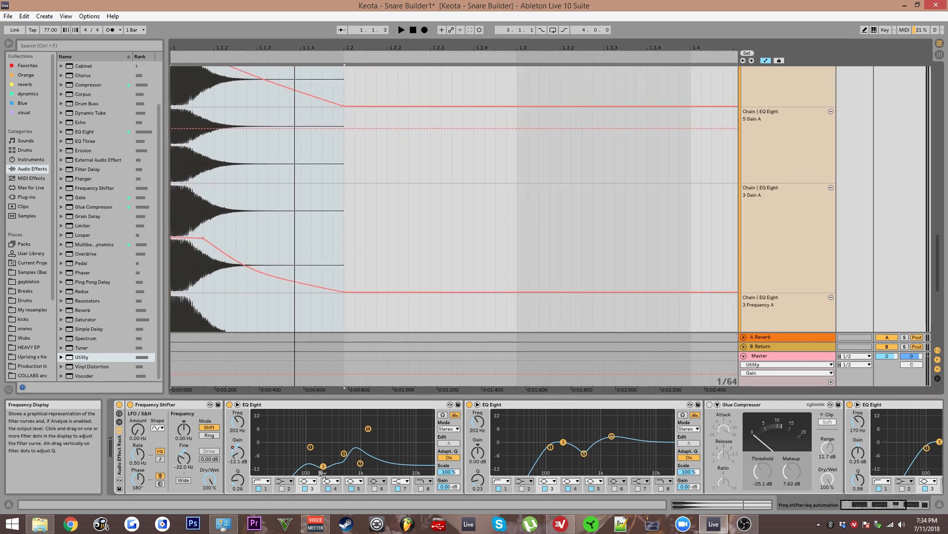
scroll(214, 228, up, 2)
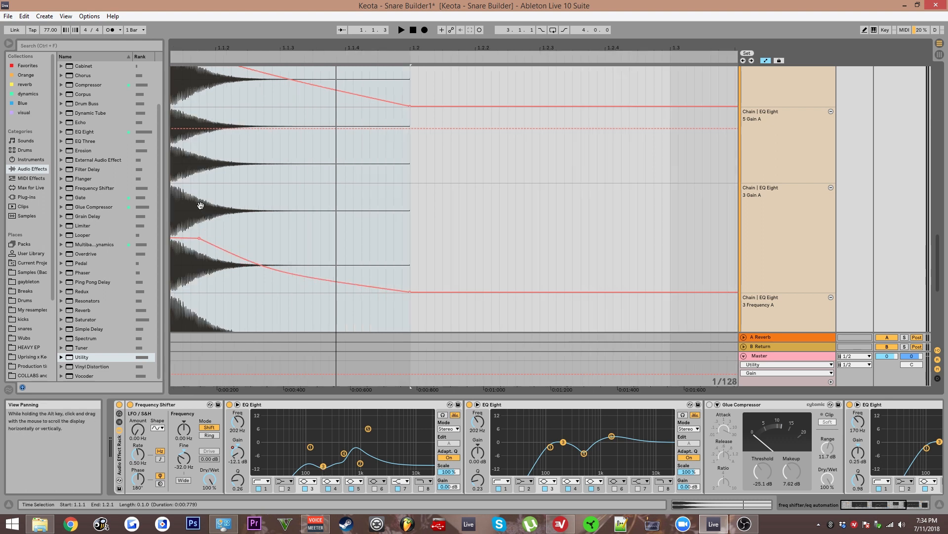
drag(199, 206, 380, 212)
key(space)
key(space)
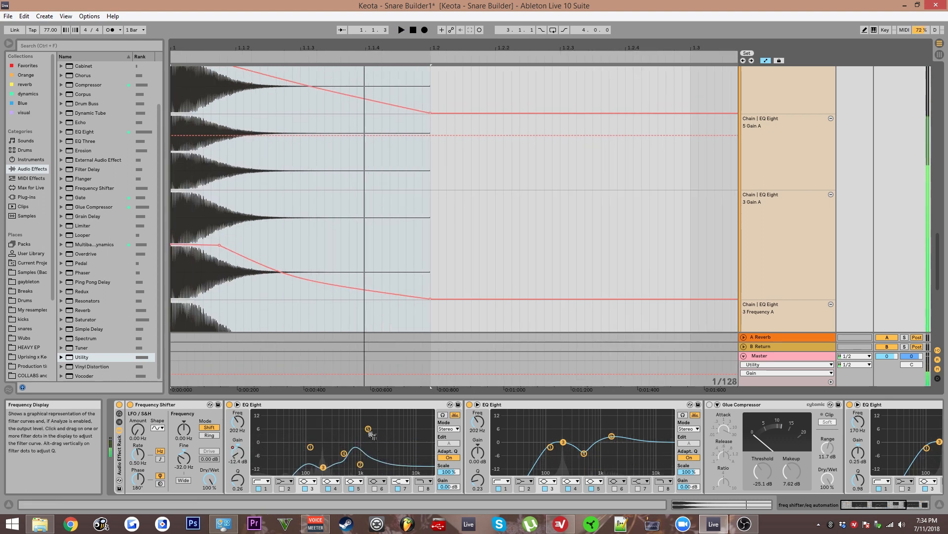
- Select band 7 of the first EQ Eight and move its gain automation breakpoint to just before the clip's end at 0.25 dB
click(405, 481)
click(405, 481)
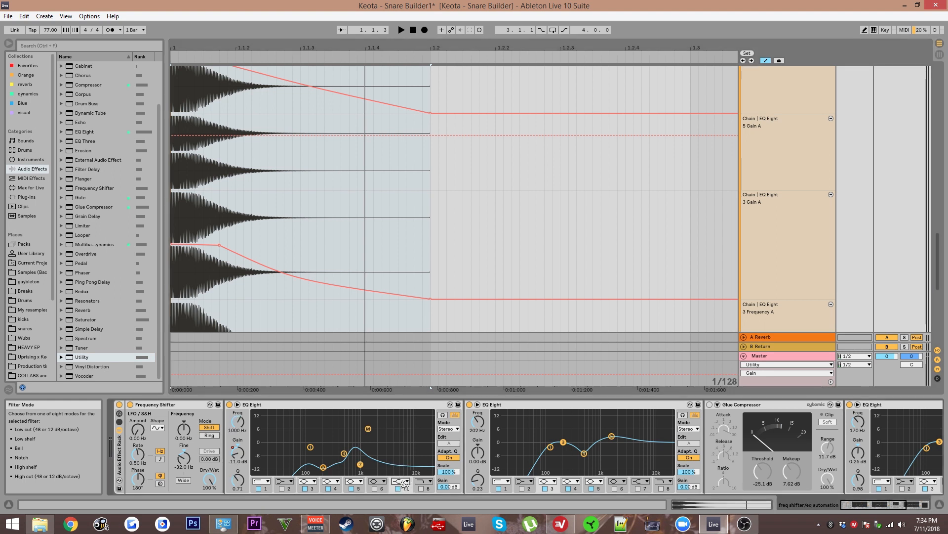
scroll(267, 212, up, 3)
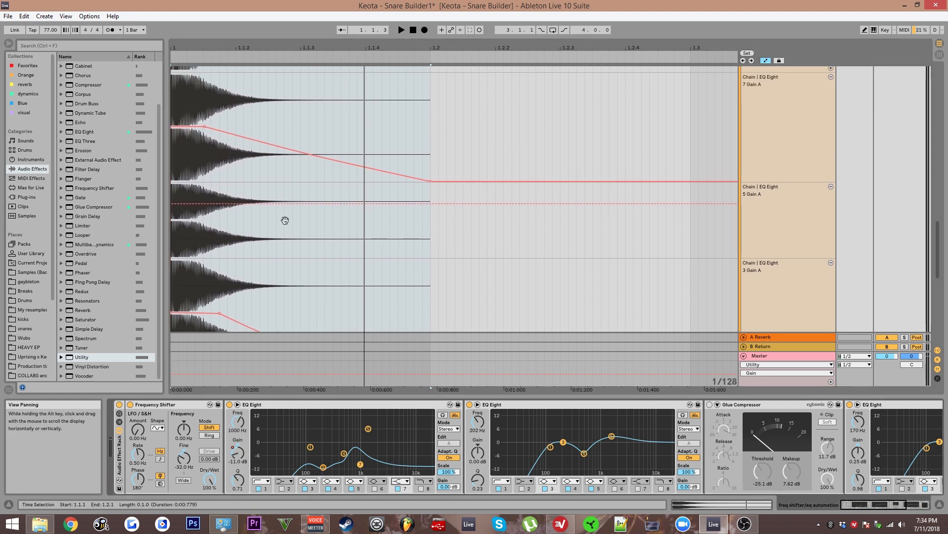
drag(205, 132, 406, 128)
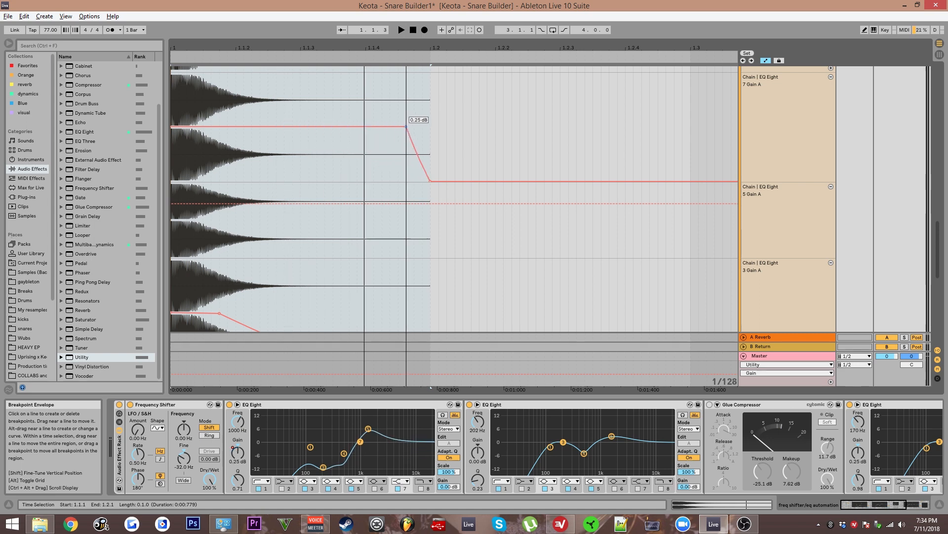
- Bypass the second EQ Eight and play the snare
scroll(386, 183, up, 1)
scroll(296, 179, down, 3)
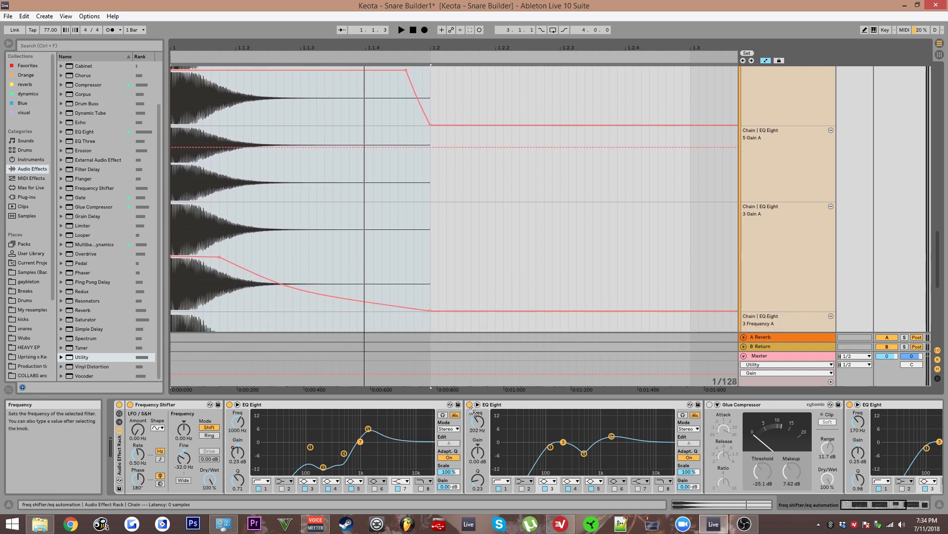
key(space)
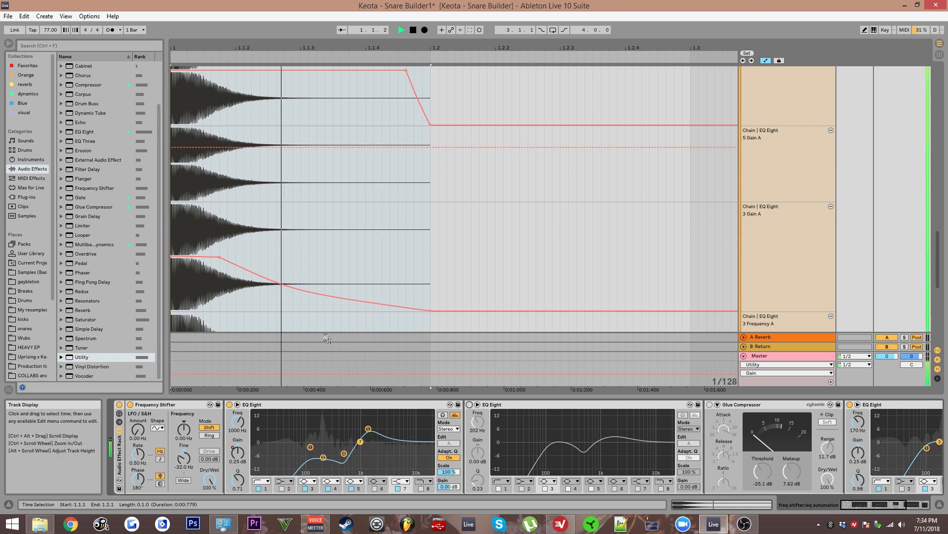
key(space)
- Bend the 3 Gain A automation curve to fall steeply and move its starting breakpoint earlier
drag(425, 311, 425, 326)
drag(218, 257, 189, 257)
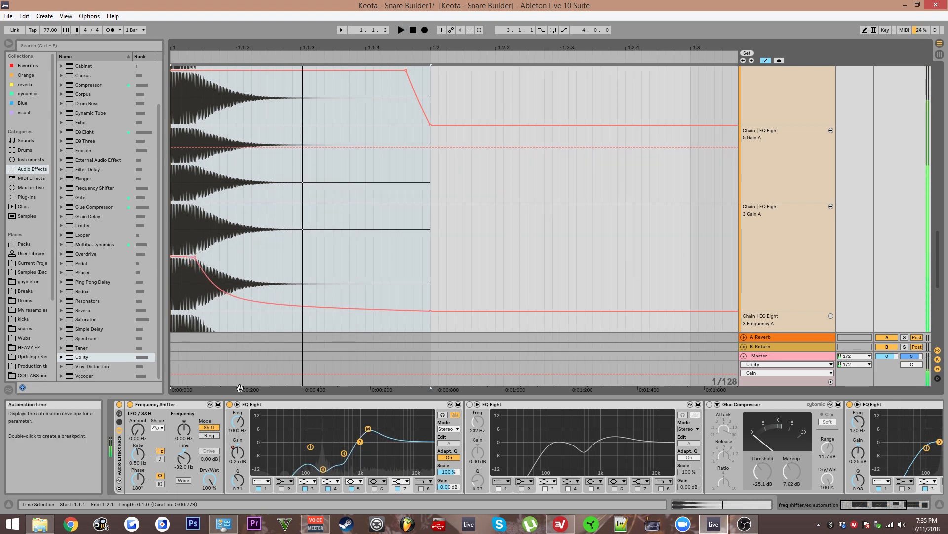
- Compare the snare's sound with the first EQ Eight bypassed and active
click(229, 404)
key(space)
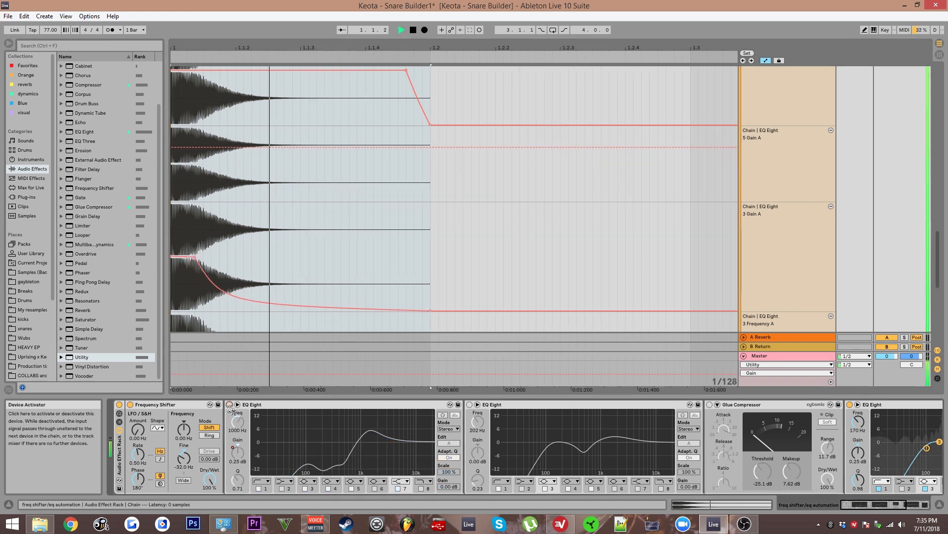
click(229, 405)
key(space)
key(space)
- Move the 3 Gain A breakpoint later in the snare's tail at -0.13 dB and play the result
drag(195, 257, 252, 257)
key(space)
key(space)
key(space)
key(space)
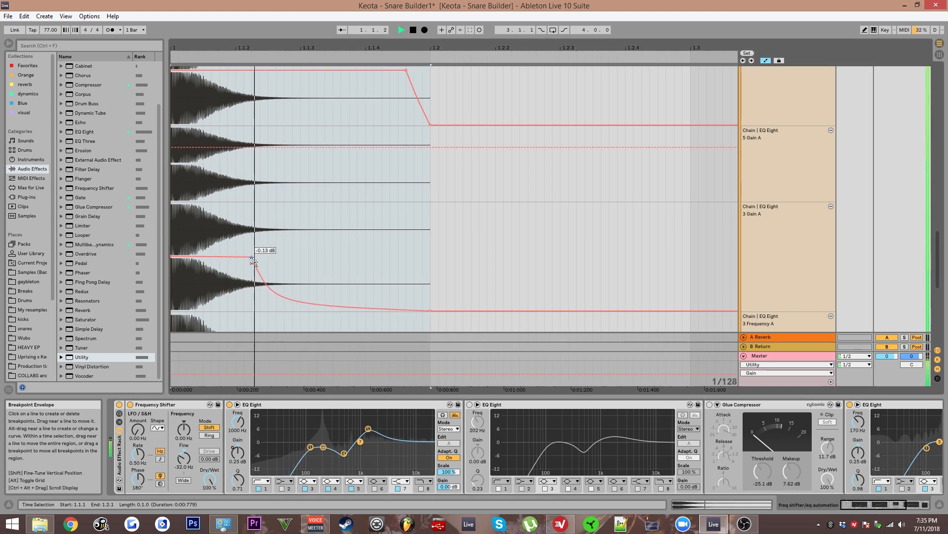
key(space)
- Hide the arrangement's automation lanes and select band 3 of the first EQ Eight
drag(582, 287, 623, 230)
key(a)
drag(385, 187, 388, 336)
drag(342, 163, 344, 228)
scroll(344, 228, up, 3)
click(250, 146)
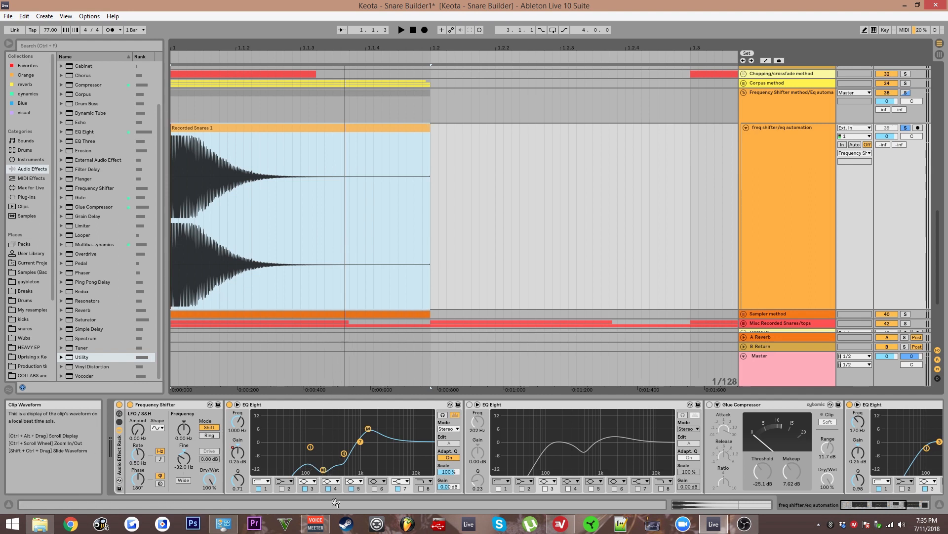
click(324, 473)
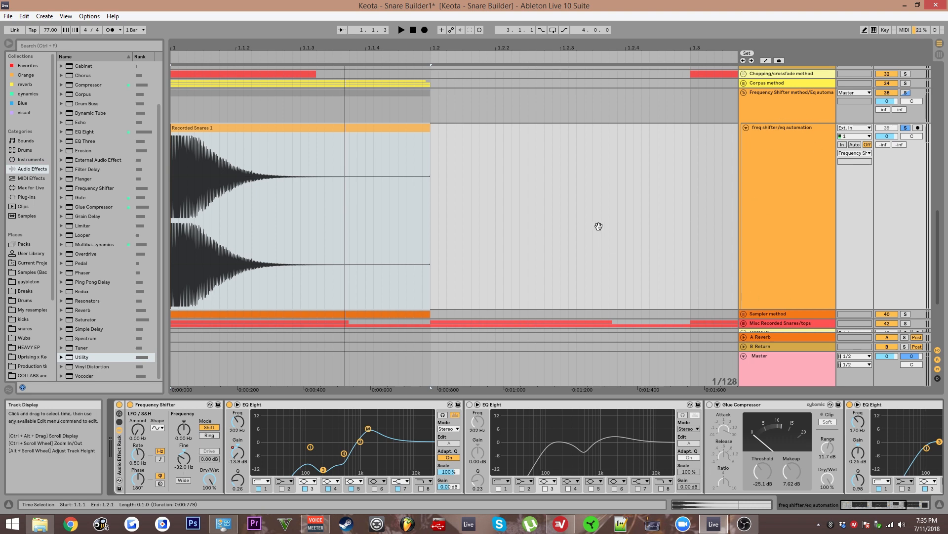
- Open MRecorder on the VOCALS track, check the recording status, and close its window
scroll(596, 240, down, 5)
click(672, 237)
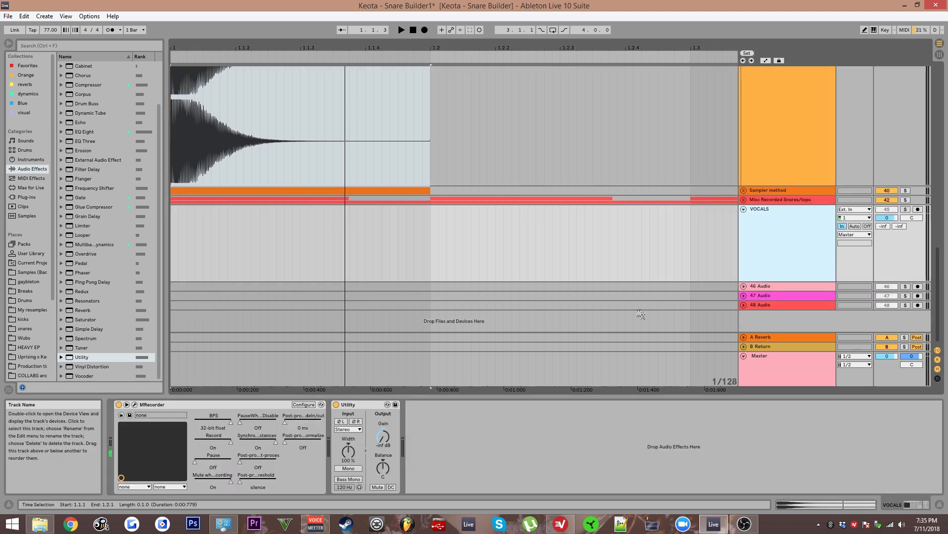
click(135, 404)
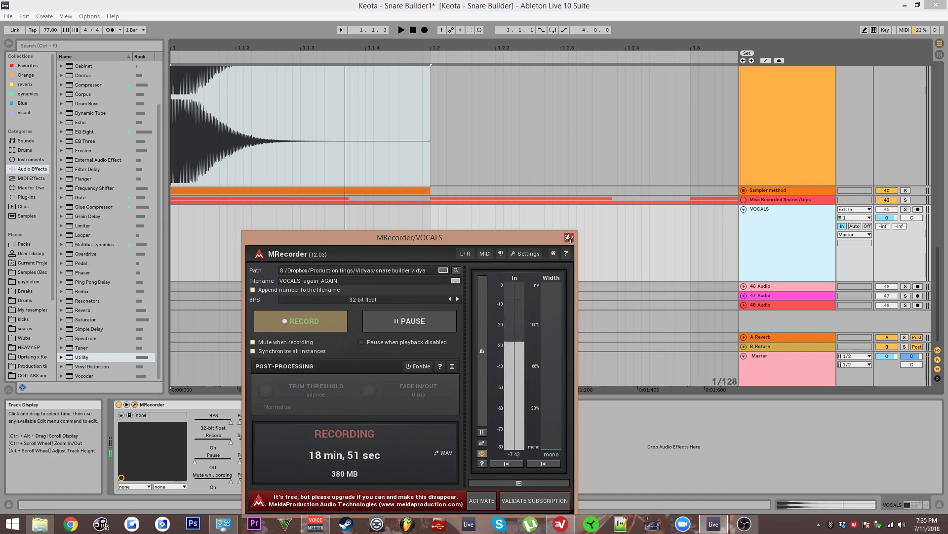
click(569, 238)
- Unfold the Sampler method group, select its MIDI clip, and solo the snaredrumrack_eq_compressor-1 track
scroll(304, 192, up, 2)
scroll(558, 247, up, 3)
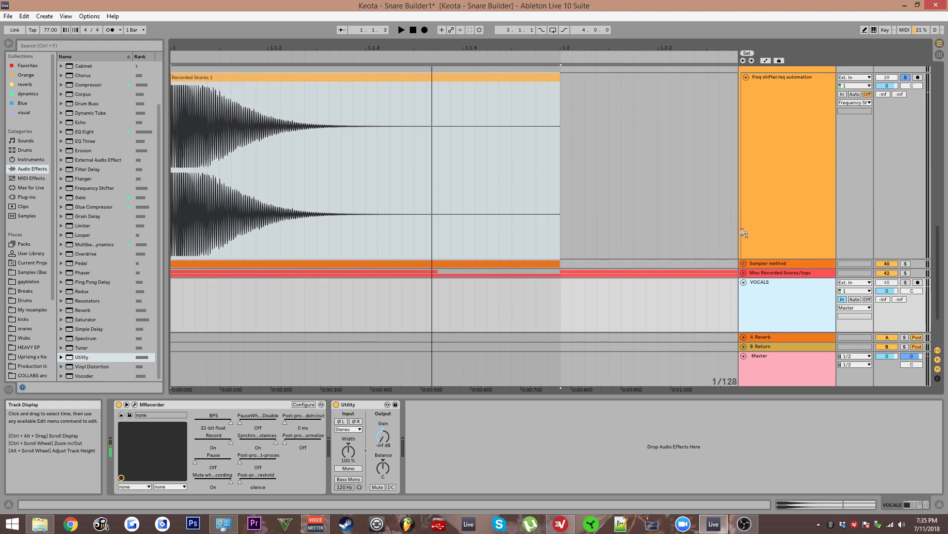
click(744, 264)
scroll(440, 185, down, 3)
click(345, 218)
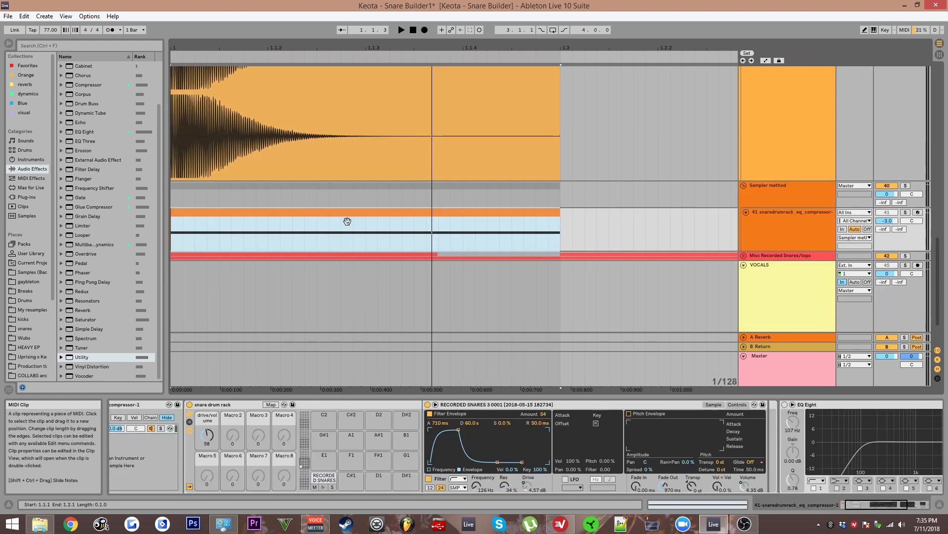
click(906, 212)
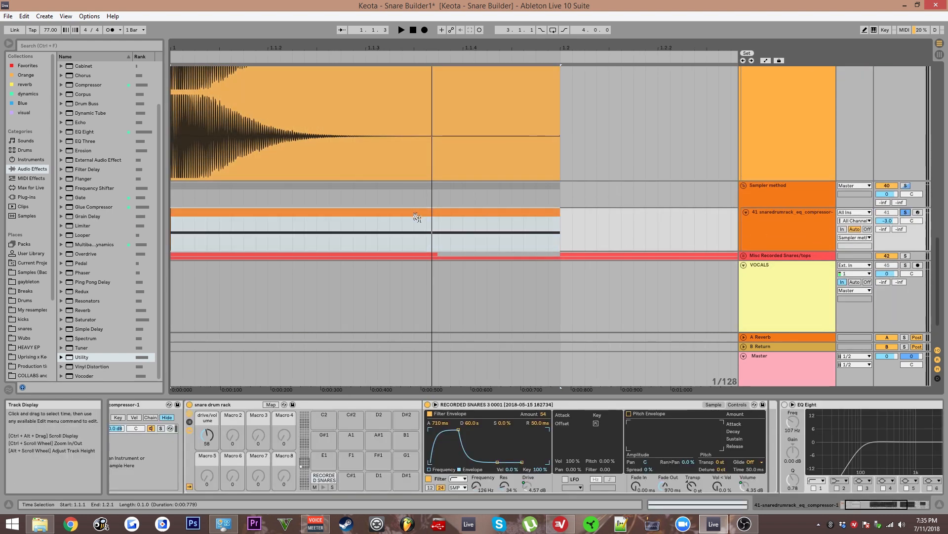
- Look over the Sampler method track's device chain and the filter envelope of the RECORDED SNARES 3 0001 Sampler
scroll(435, 190, down, 1)
scroll(359, 197, up, 1)
scroll(324, 198, down, 2)
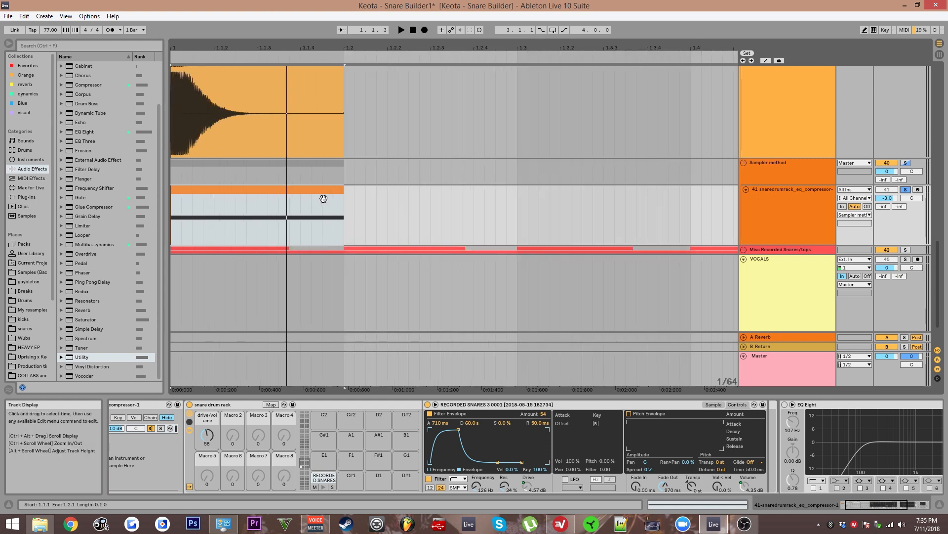
scroll(330, 212, up, 1)
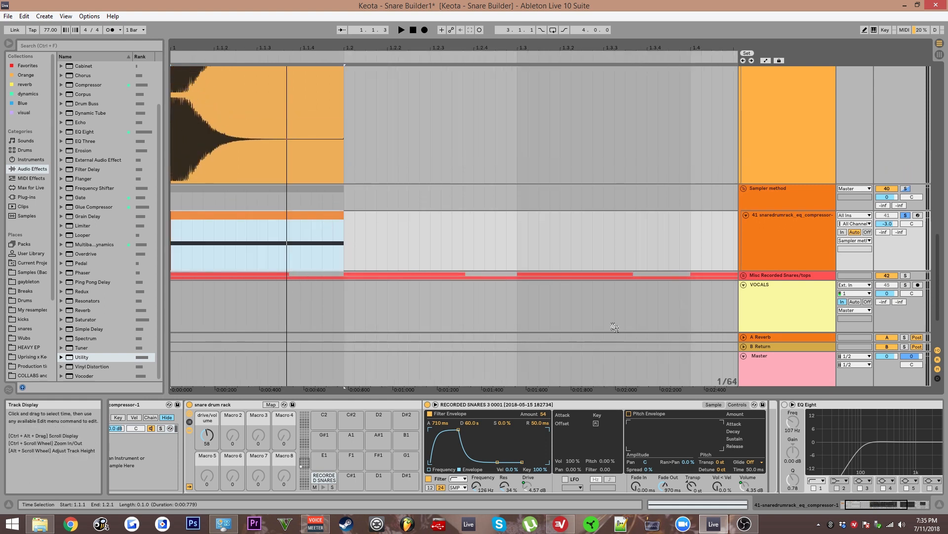
scroll(384, 453, down, 2)
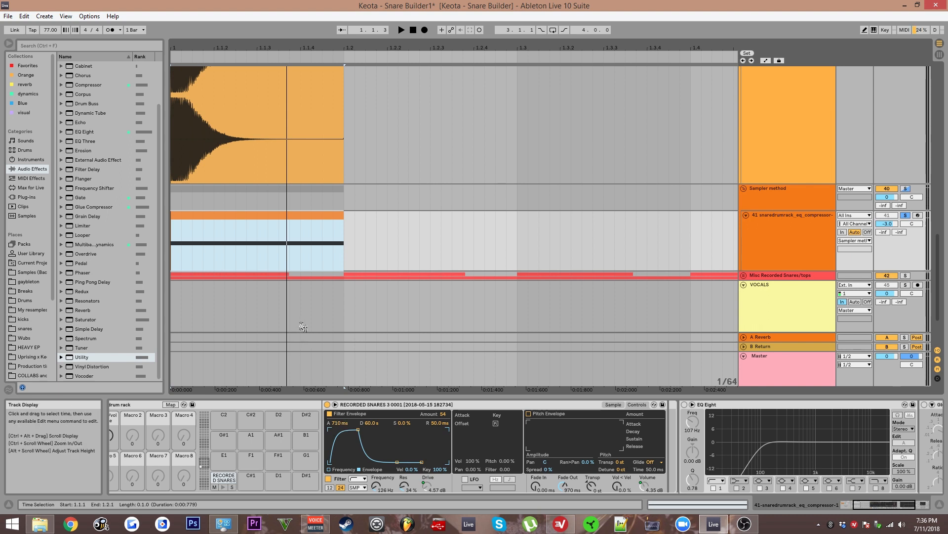
scroll(205, 250, up, 2)
drag(205, 247, 333, 218)
scroll(317, 256, up, 2)
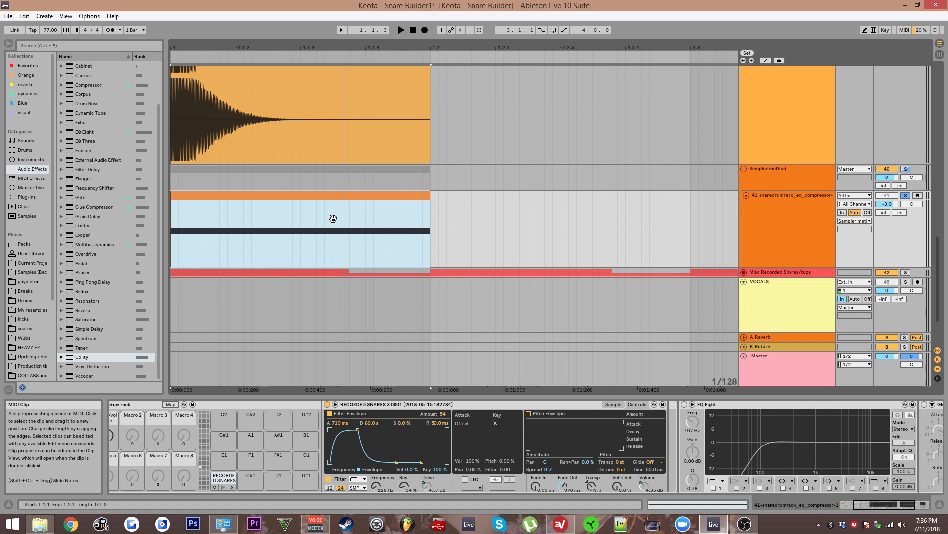
click(348, 429)
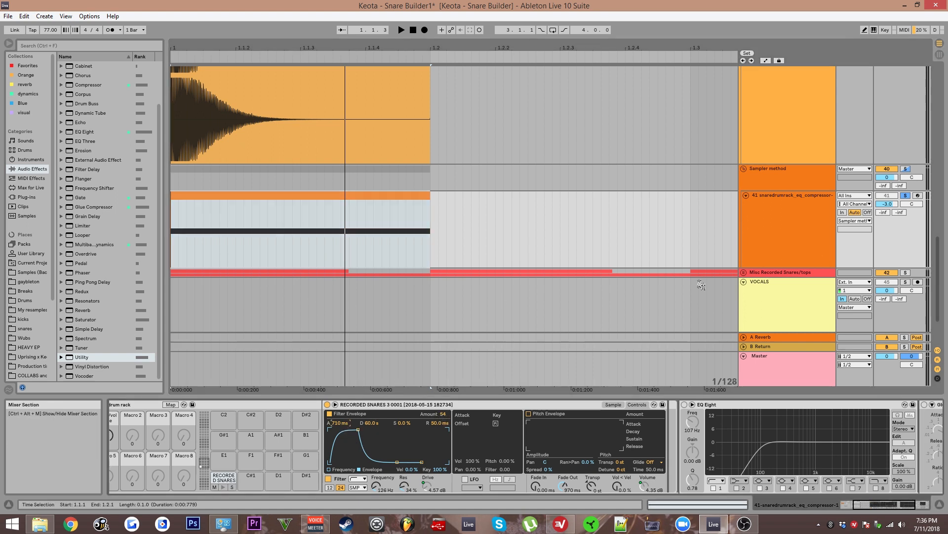
- Play the snare with the Sampler's filter switched off, and compare it with the filter on
click(329, 480)
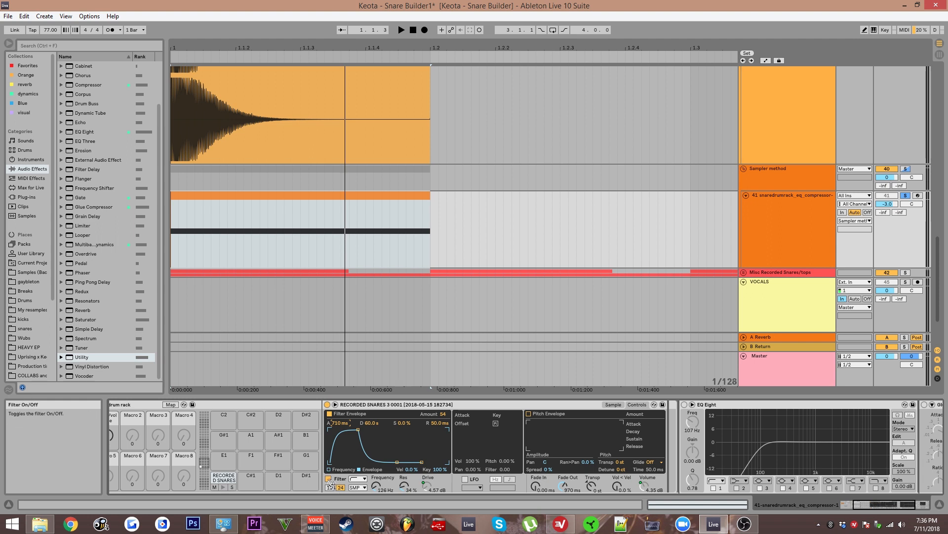
key(space)
key(space)
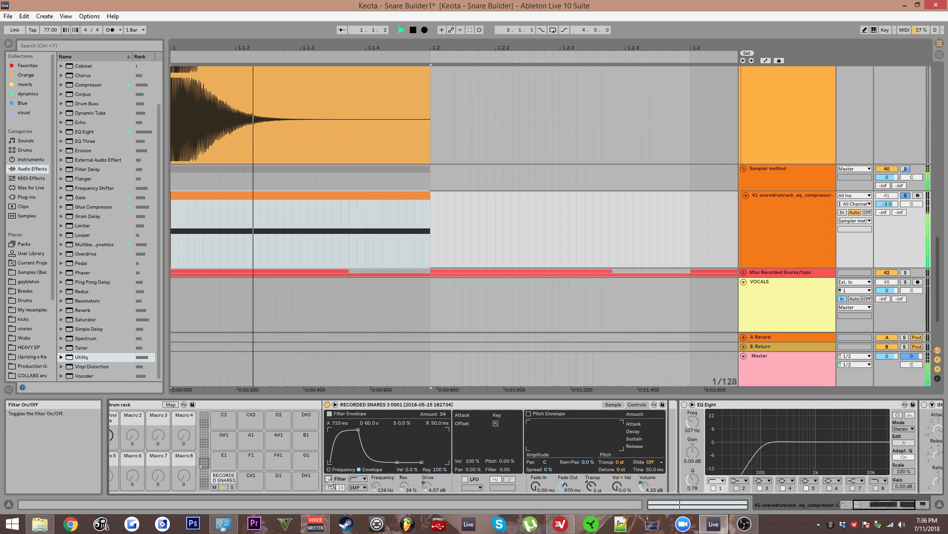
click(328, 479)
key(space)
key(space)
key(space)
key(space)
key(space)
- Set the Sampler's filter envelope attack to 1.84 s and play the snare
drag(340, 423, 339, 420)
key(space)
key(space)
key(space)
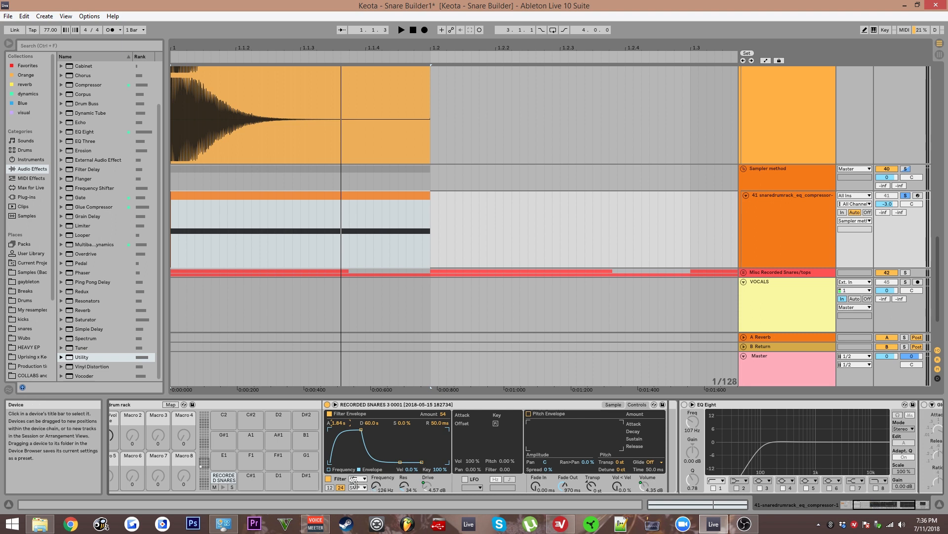
- Set the filter envelope amount to 72 and its attack to 1.14 s, playing the snare repeatedly
drag(443, 414, 443, 406)
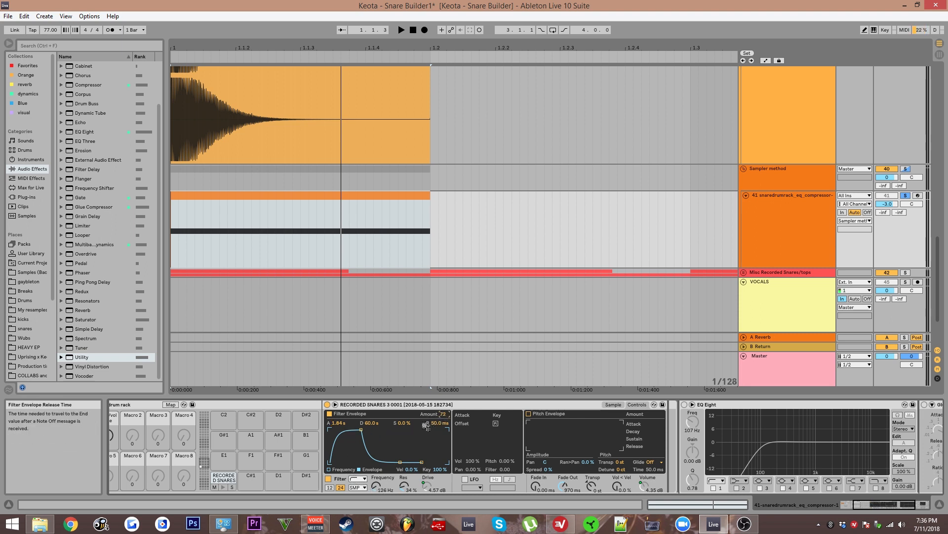
mouse_move(340, 423)
mouse_down()
mouse_move(340, 440)
mouse_move(340, 419)
mouse_up()
key(space)
key(space)
key(space)
key(space)
key(space)
key(space)
key(space)
key(space)
key(space)
key(space)
key(space)
key(space)
key(space)
key(space)
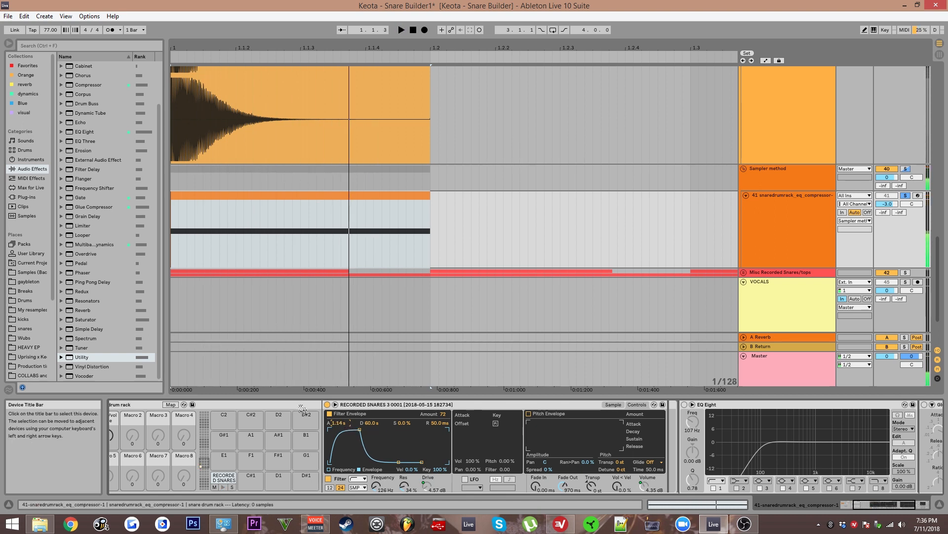
key(space)
key(space)
key(space)
key(space)
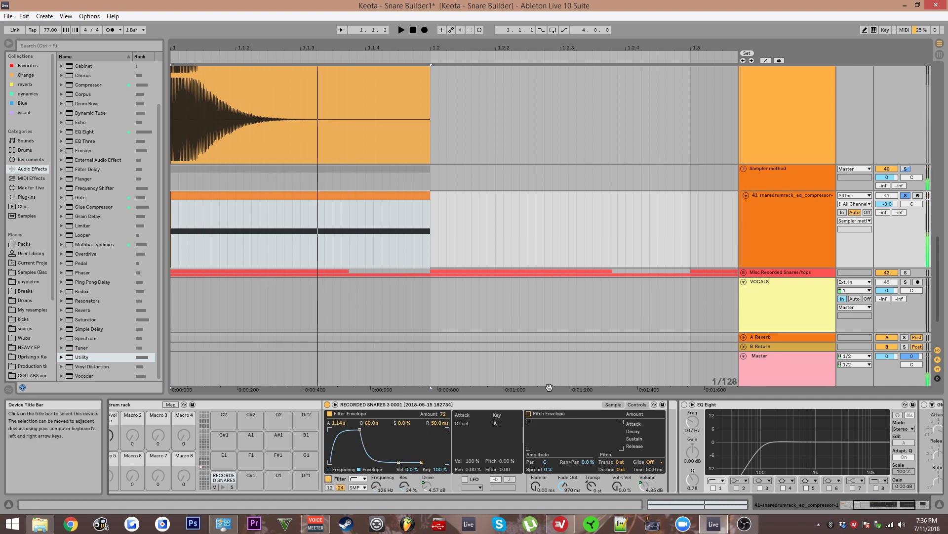
- Turn on the Sampler's pitch envelope with an amount of +6 st
scroll(408, 261, up, 3)
click(528, 414)
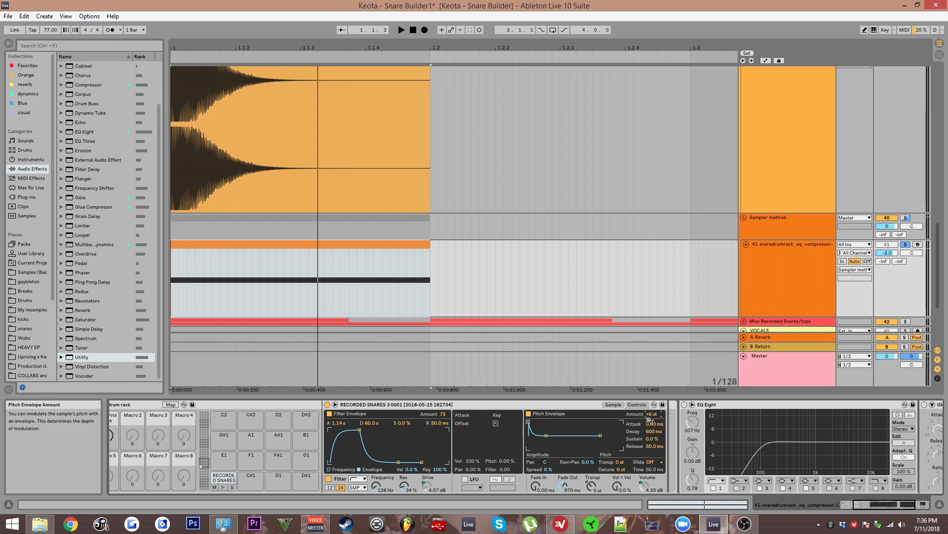
scroll(331, 434, up, 4)
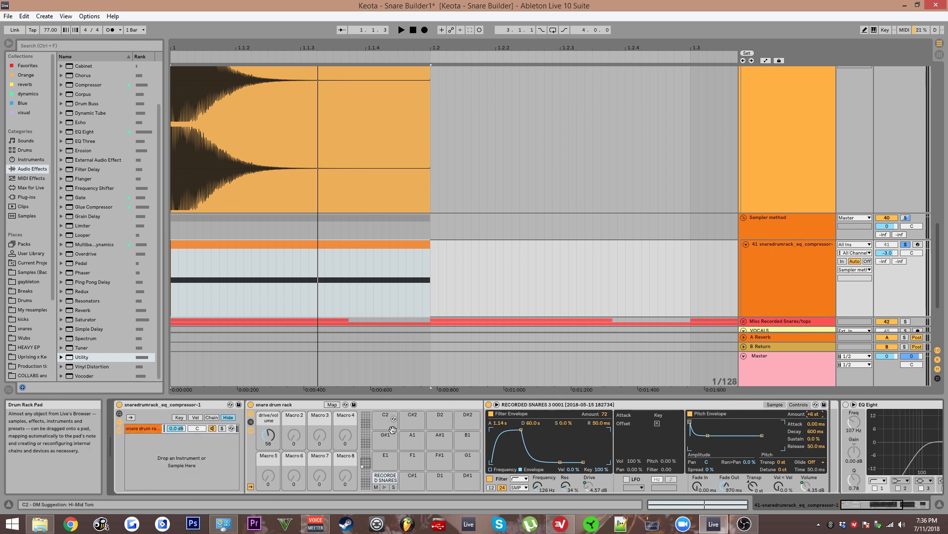
scroll(393, 429, down, 5)
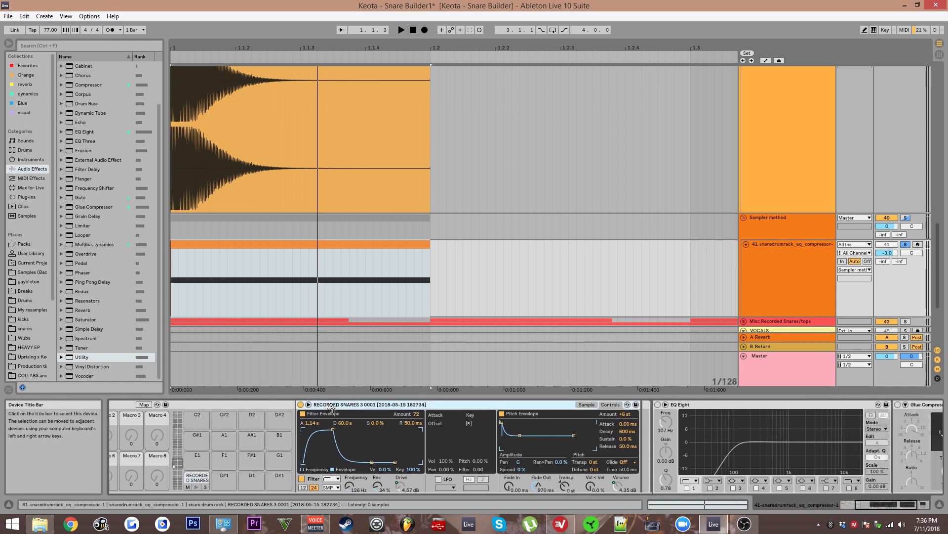
- Shorten the pitch envelope decay to 47.8 ms and raise its amount to +12 st, playing the snare while adjusting
key(space)
key(space)
drag(626, 433, 627, 455)
key(space)
key(space)
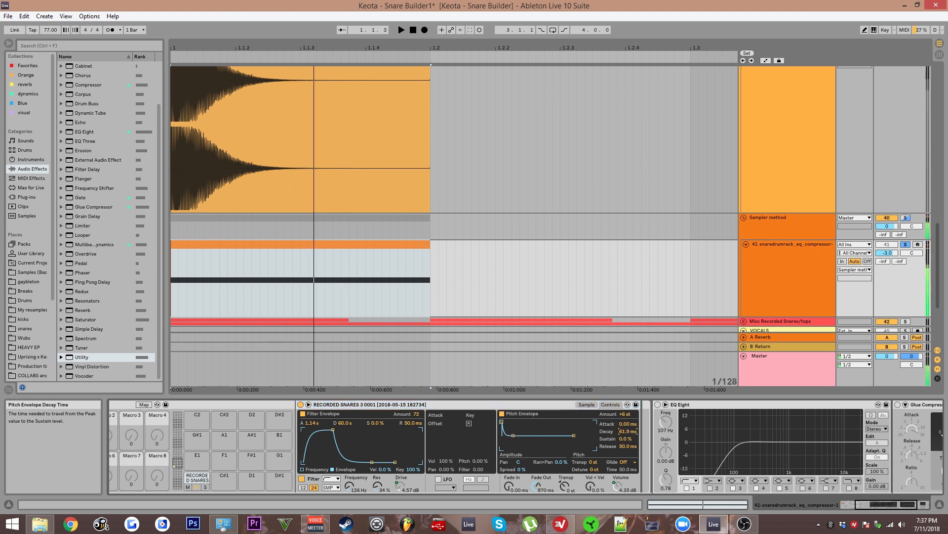
drag(625, 414, 625, 404)
drag(626, 413, 626, 434)
- Turn off the filter envelope and play the snare, toggling the pitch envelope off and back on
click(303, 414)
key(space)
key(space)
key(space)
click(502, 414)
click(502, 414)
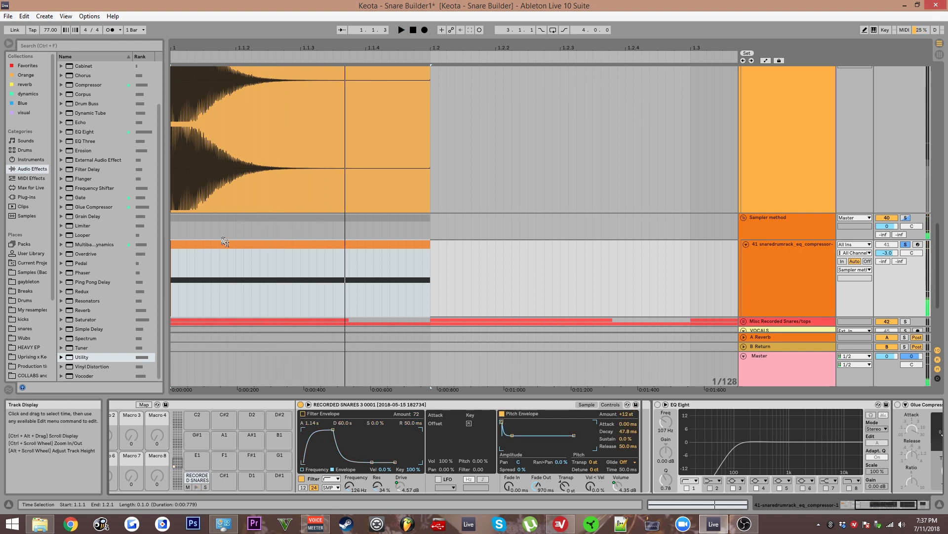
scroll(242, 267, up, 4)
drag(245, 277, 428, 250)
scroll(247, 195, down, 4)
drag(247, 195, 253, 201)
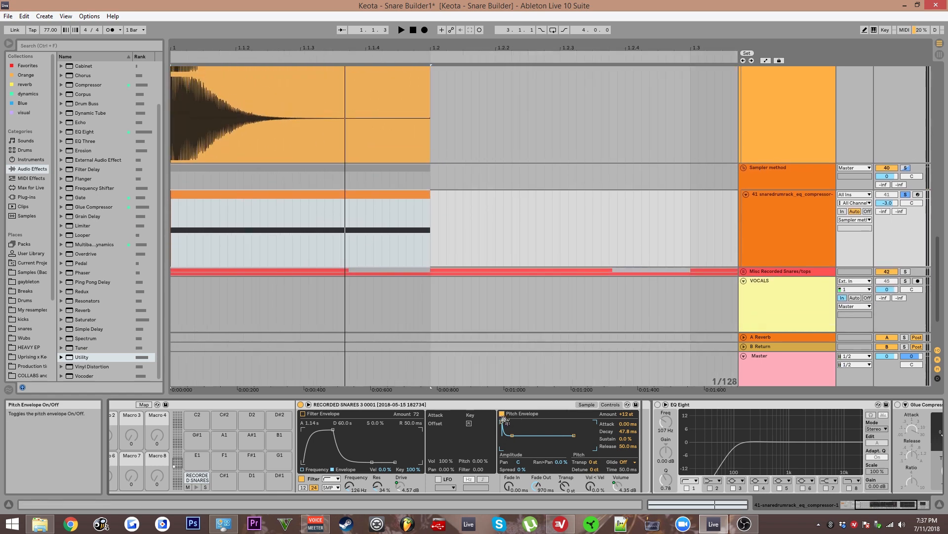
- Play the snare, and turn both the Sampler's pitch envelope and its filter envelope back on
key(space)
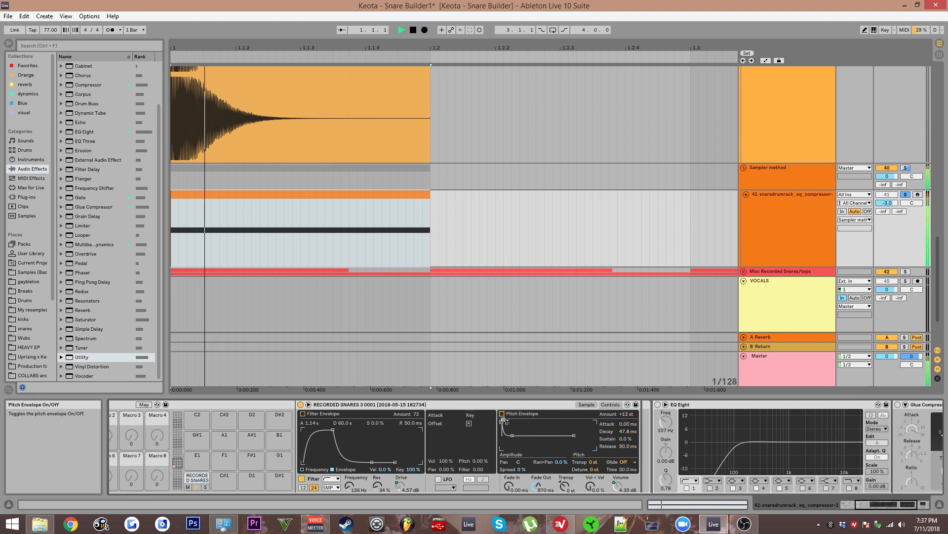
key(space)
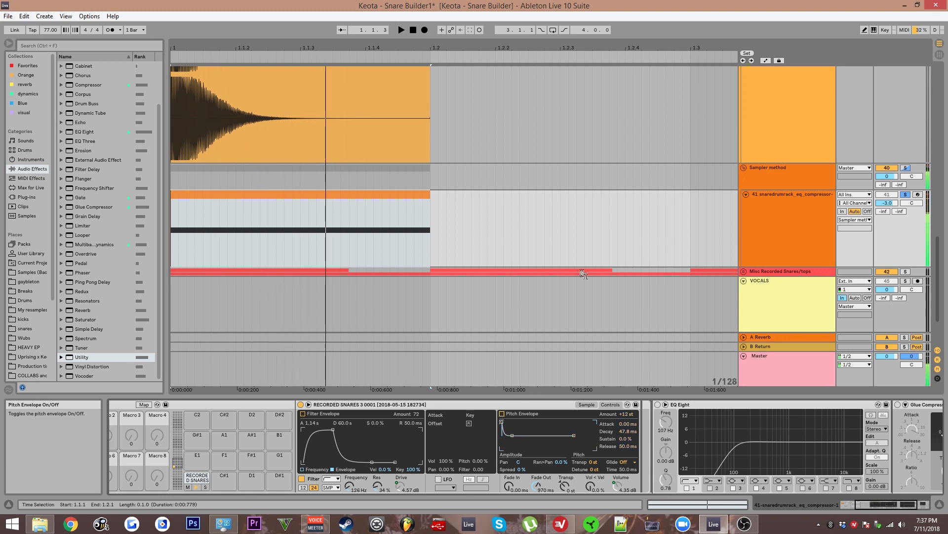
scroll(504, 174, down, 3)
drag(541, 220, 540, 196)
click(502, 414)
click(303, 414)
- Unfold the Misc Recorded Snares/tops group and select all clips on the Misc Recorded Snares track
click(744, 214)
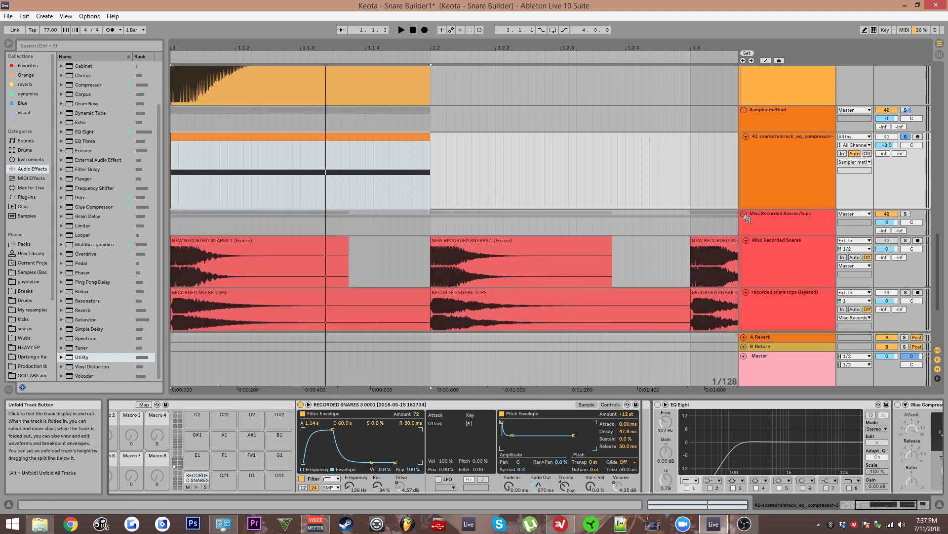
scroll(430, 197, down, 3)
drag(389, 226, 388, 135)
click(197, 166)
scroll(197, 167, down, 10)
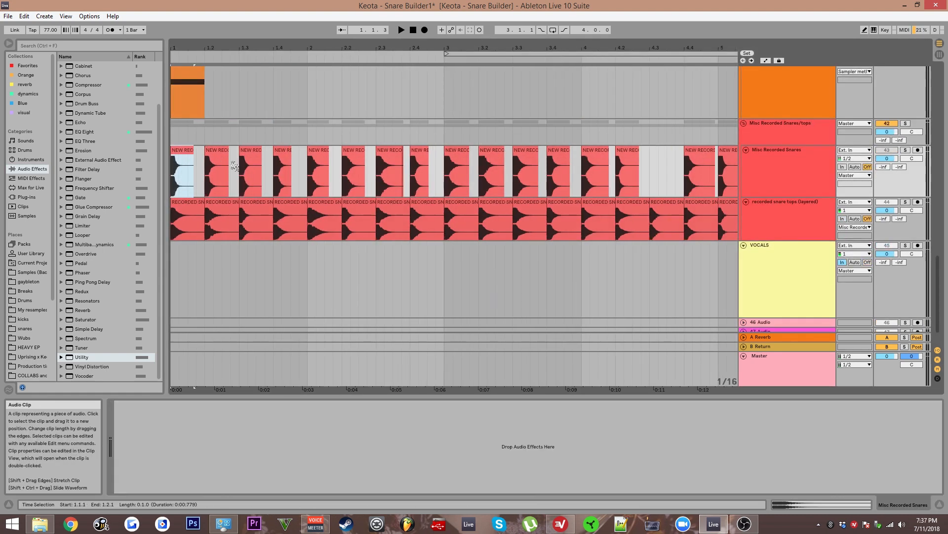
shift+click(647, 176)
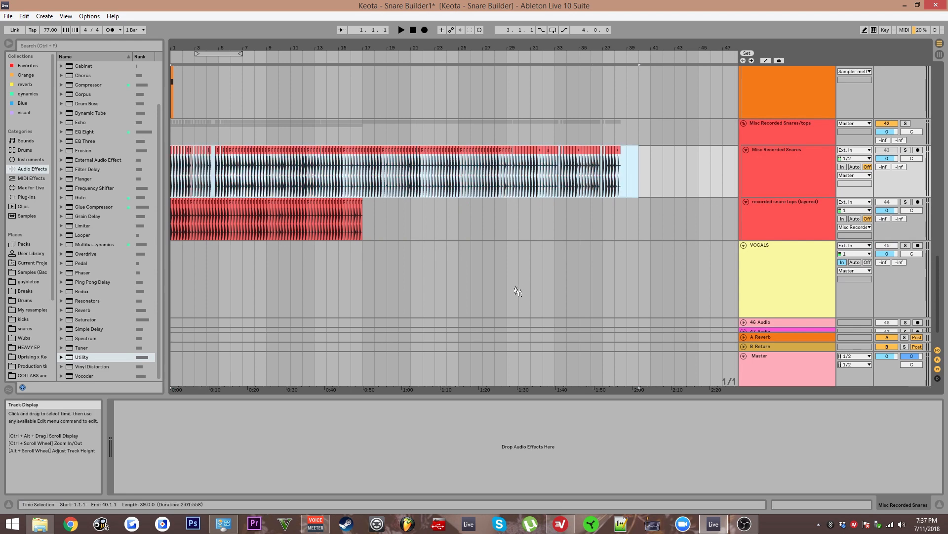
- Select all clips on the recorded snare tops (layered) track, from bar 1 to bar 17
scroll(297, 250, up, 2)
scroll(245, 229, up, 1)
scroll(207, 219, down, 3)
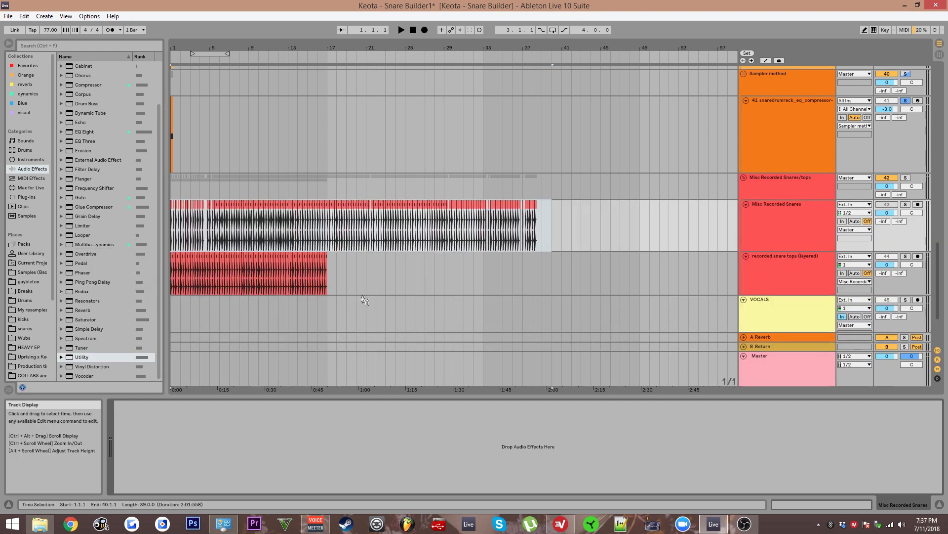
drag(364, 274, 186, 274)
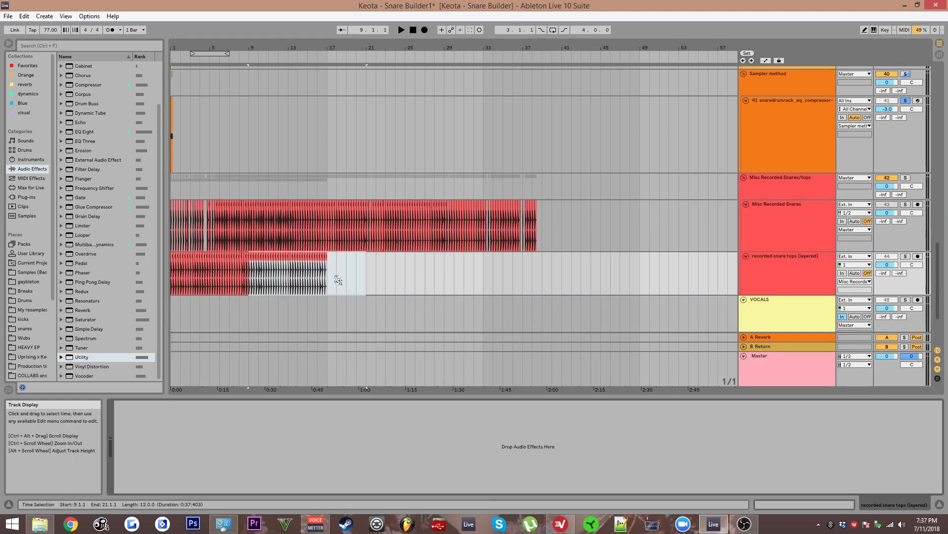
click(196, 282)
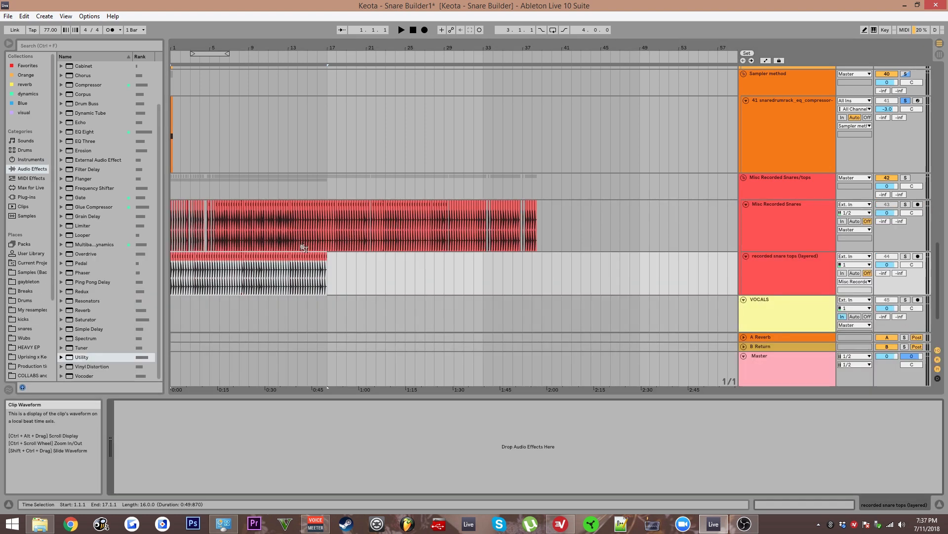
ctrl+scroll(281, 254, up, 4)
ctrl+scroll(282, 253, down, 4)
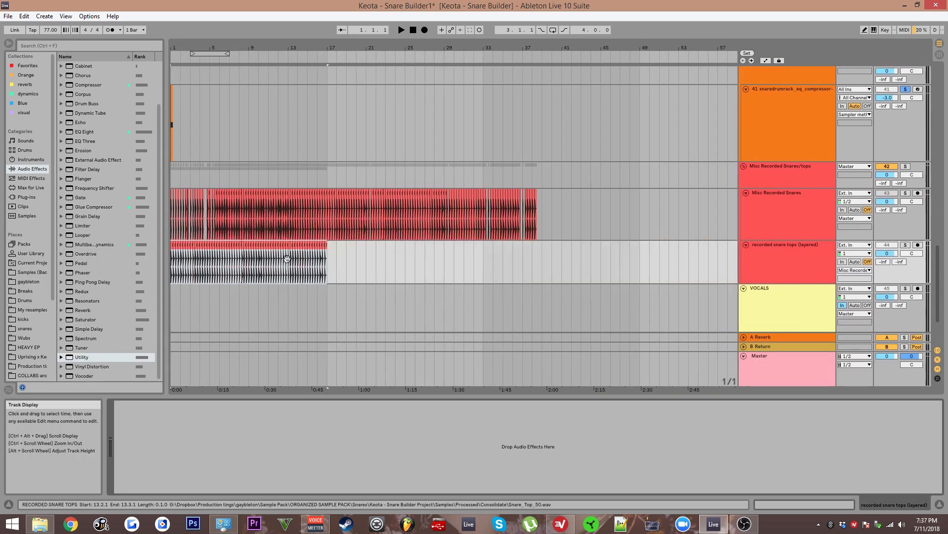
- Select the snare top clip at bar 9 and compare it with the recorded snare on the track above
click(249, 261)
ctrl+scroll(246, 262, up, 10)
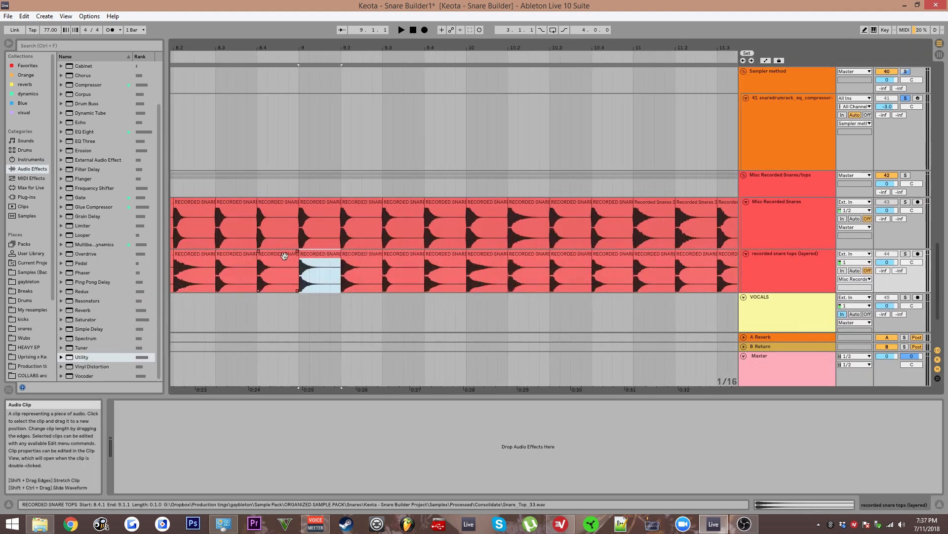
ctrl+alt+drag(365, 264, 450, 261)
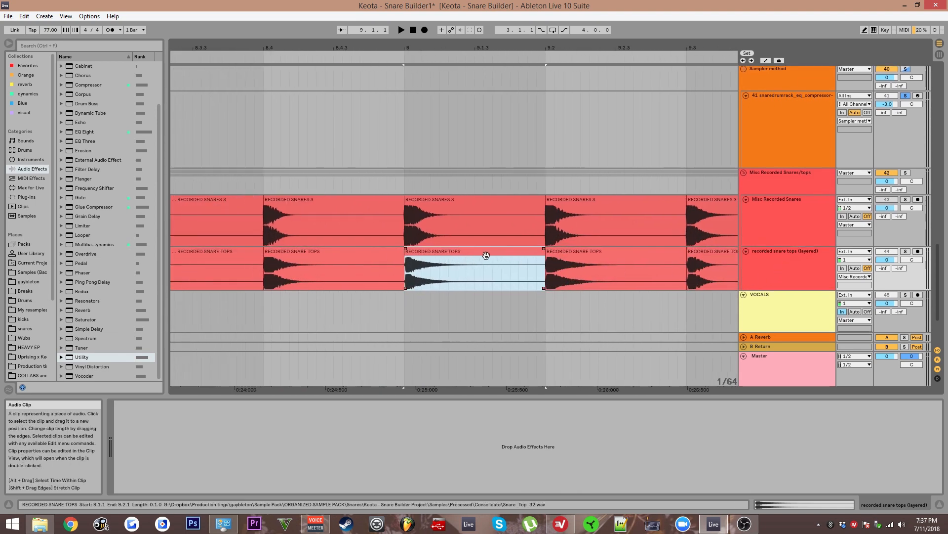
ctrl+scroll(395, 254, down, 15)
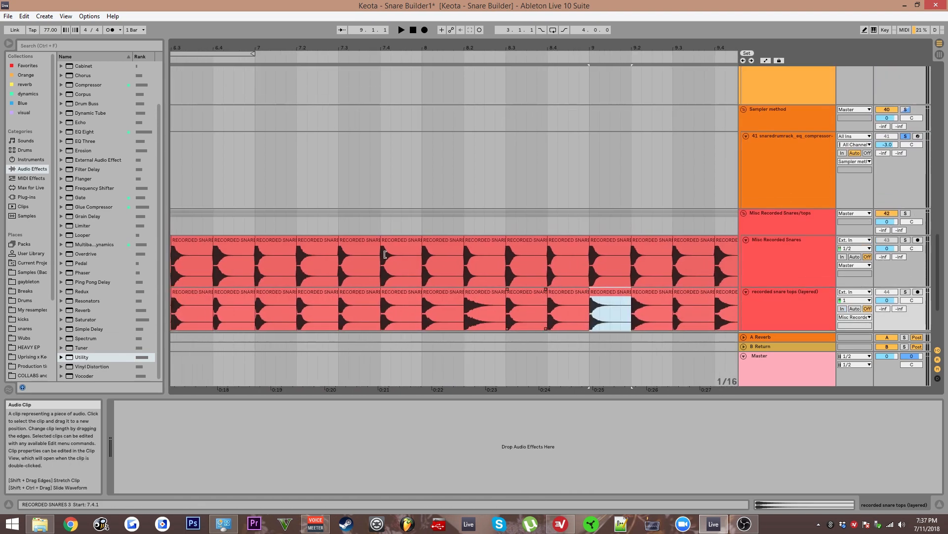
ctrl+alt+drag(374, 250, 438, 257)
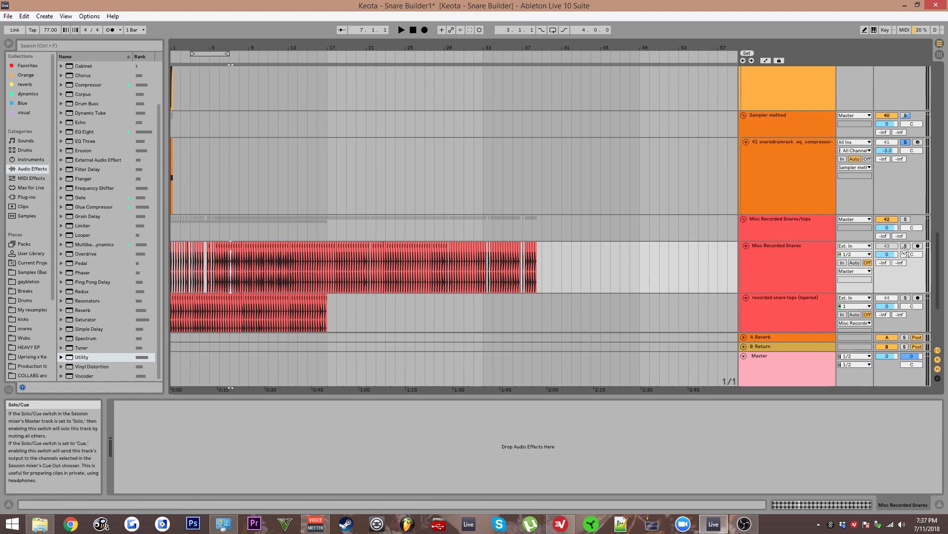
- Solo the Misc Recorded Snares track and select all its clips from bar 1 to bar 39
ctrl+scroll(214, 254, up, 5)
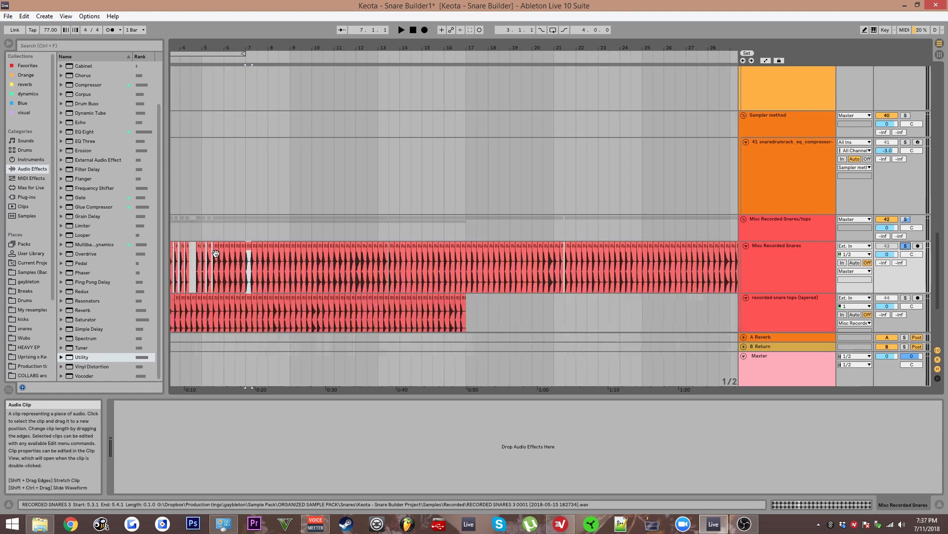
ctrl+alt+drag(214, 254, 446, 249)
ctrl+scroll(445, 250, down, 5)
ctrl+scroll(446, 249, up, 3)
ctrl+scroll(451, 253, down, 2)
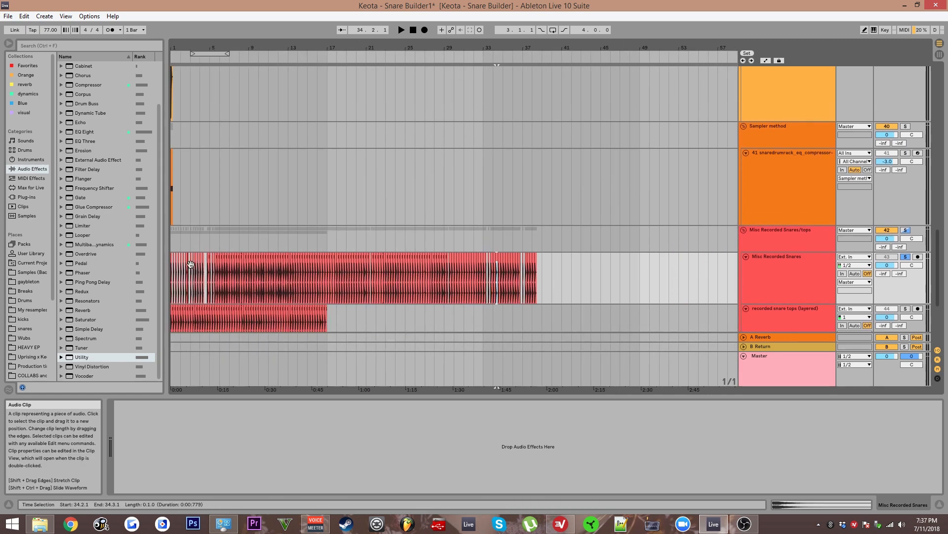
shift+click(544, 270)
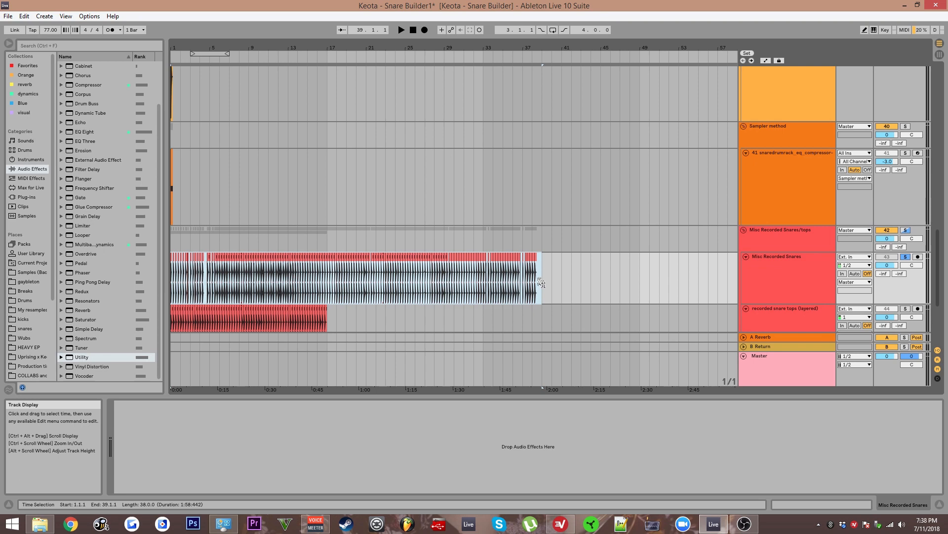
- Examine the individual recorded snare clips along the Misc Recorded Snares track
ctrl+scroll(273, 268, up, 2)
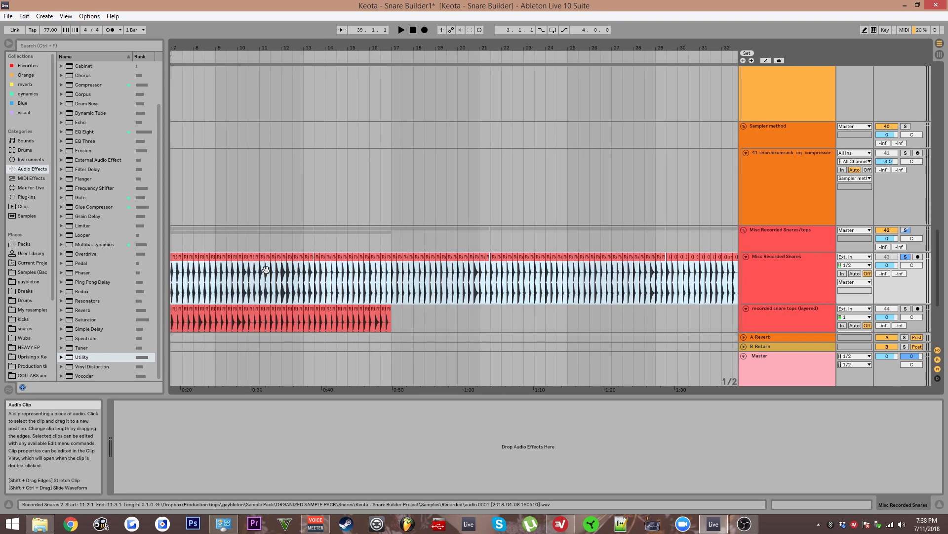
ctrl+alt+drag(264, 268, 402, 266)
ctrl+scroll(420, 292, down, 2)
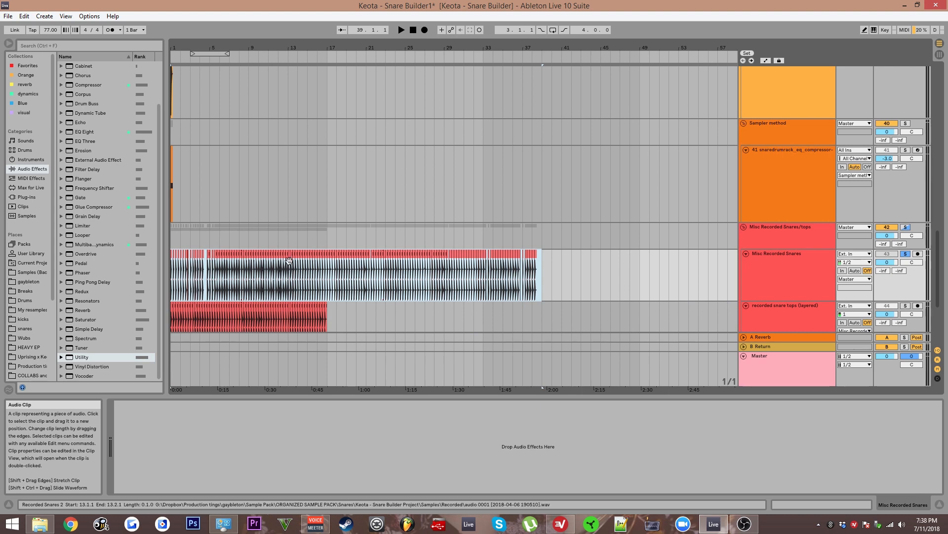
ctrl+scroll(271, 268, up, 4)
ctrl+scroll(343, 261, down, 1)
ctrl+scroll(402, 262, down, 2)
ctrl+scroll(245, 262, up, 2)
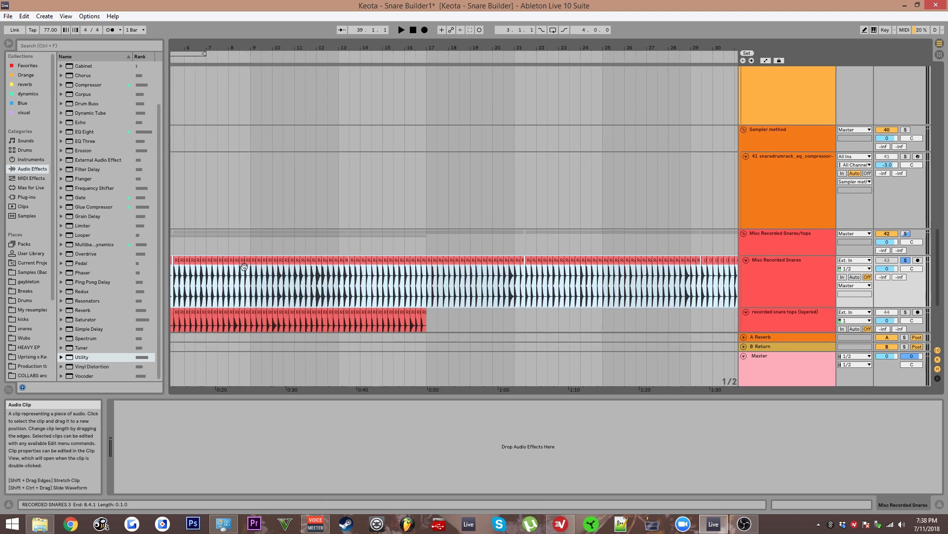
ctrl+alt+drag(245, 262, 427, 239)
ctrl+scroll(427, 239, down, 2)
click(286, 241)
ctrl+scroll(291, 243, up, 2)
ctrl+alt+drag(291, 243, 499, 275)
ctrl+scroll(358, 239, down, 2)
ctrl+alt+drag(231, 240, 376, 194)
- Fold the Misc Recorded Snares/tops group and place the insert marker at 3.1.1 in the EQ/COMPRESSION method group
click(744, 217)
ctrl+alt+drag(616, 216, 709, 379)
ctrl+alt+drag(485, 108, 451, 335)
ctrl+alt+drag(474, 160, 481, 283)
ctrl+alt+drag(481, 210, 482, 99)
ctrl+scroll(259, 160, up, 2)
ctrl+alt+drag(226, 205, 341, 199)
click(216, 188)
ctrl+scroll(247, 193, up, 3)
scroll(444, 187, down, 1)
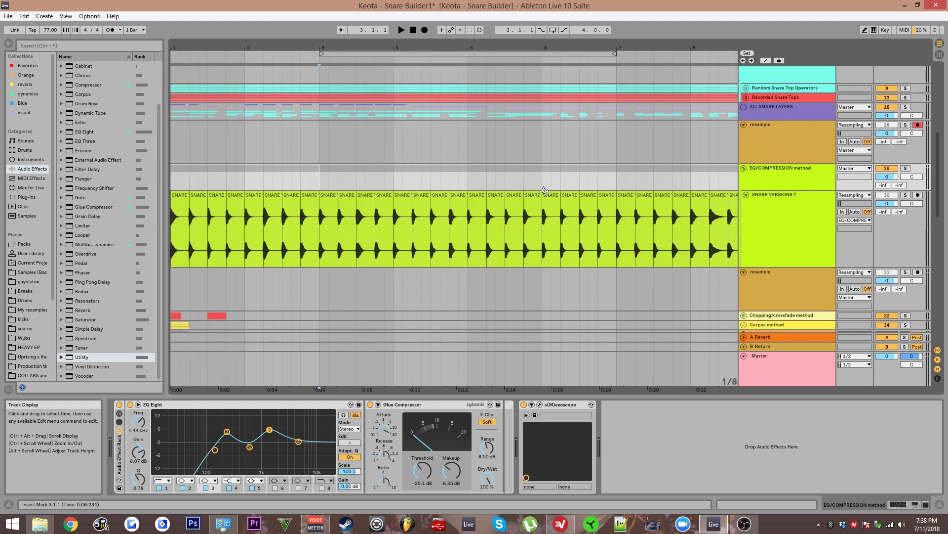
- Solo the EQ/COMPRESSION method group and play its snares, ending with the one at 3.3.1
click(907, 169)
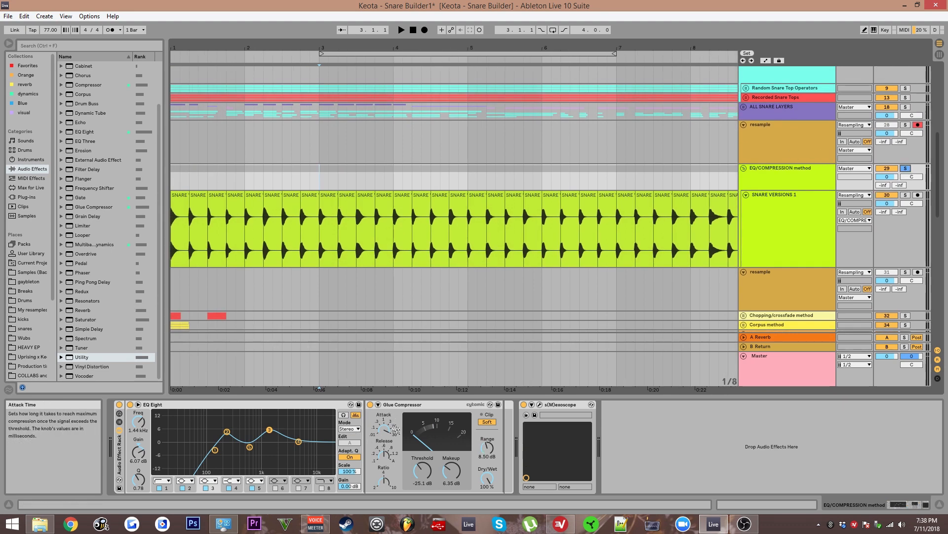
key(space)
ctrl+scroll(321, 171, up, 2)
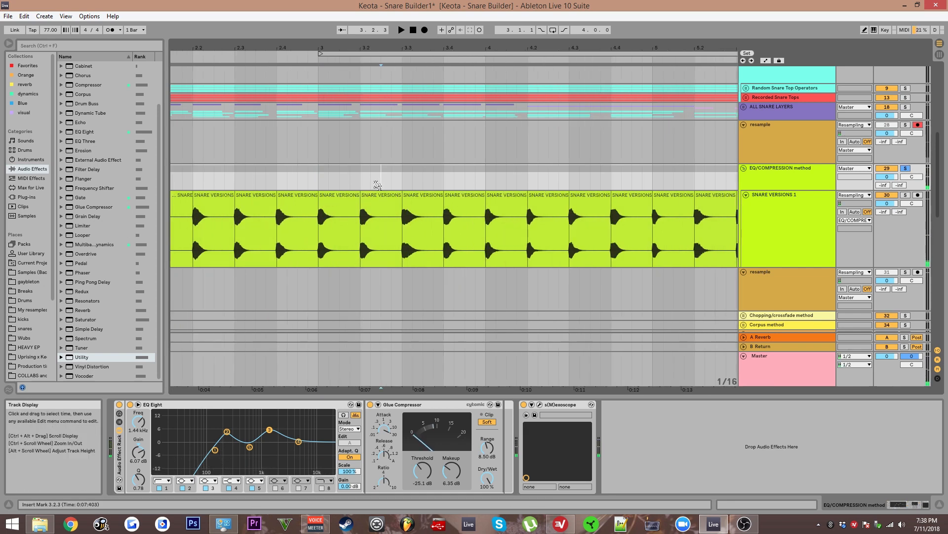
click(403, 189)
key(space)
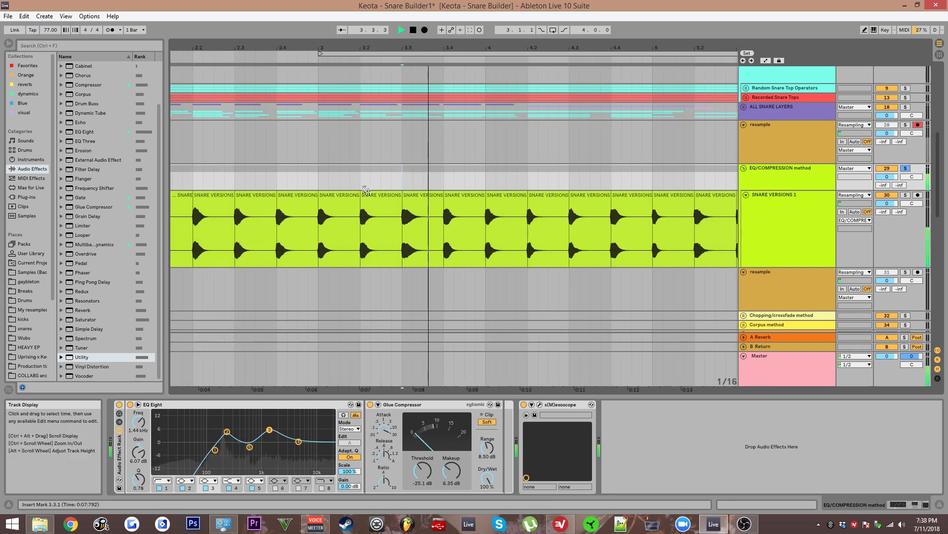
ctrl+scroll(415, 243, up, 3)
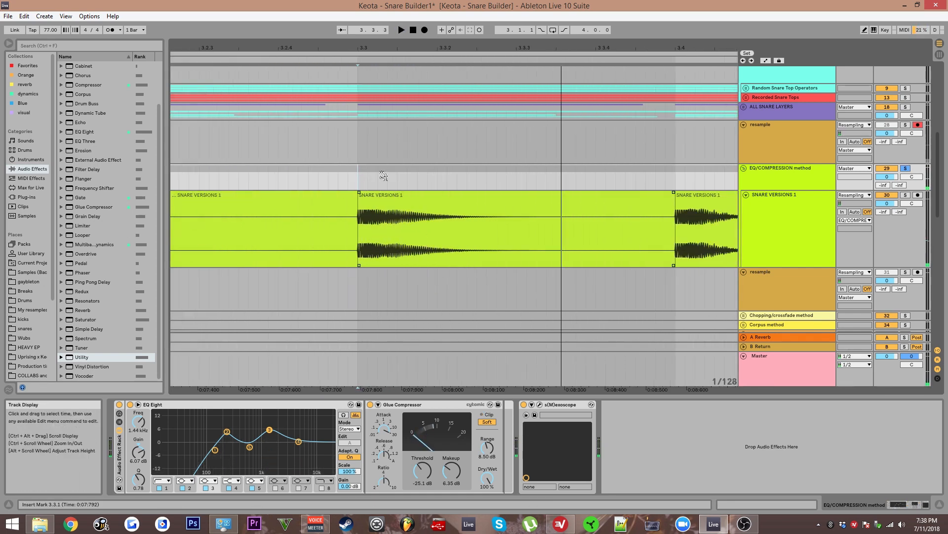
- Enlarge the SNARE VERSIONS 1 track and replay the snare at 3.3.1 with the EQ/COMPRESSION method group's devices shown
alt+scroll(374, 188, up, 3)
click(366, 279)
click(366, 279)
alt+scroll(371, 269, up, 3)
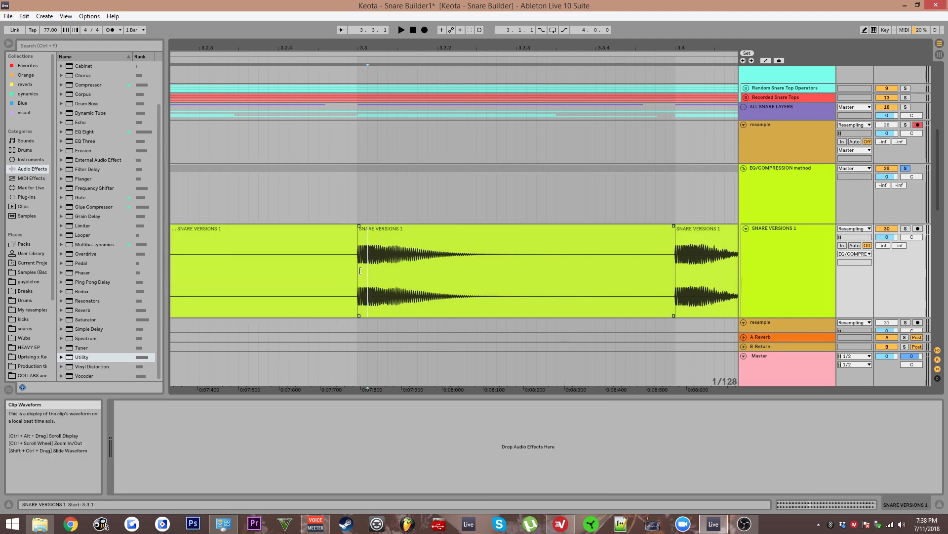
key(space)
scroll(402, 214, down, 2)
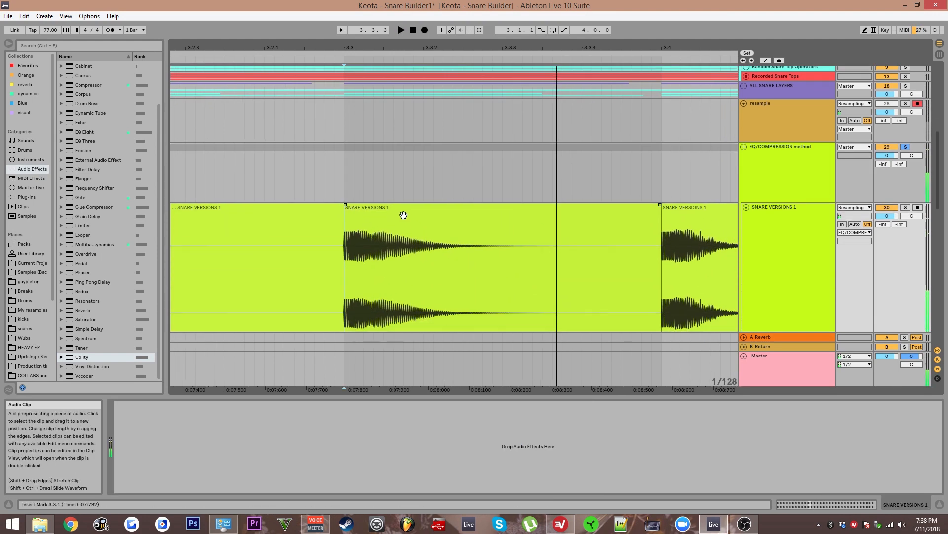
click(350, 174)
key(space)
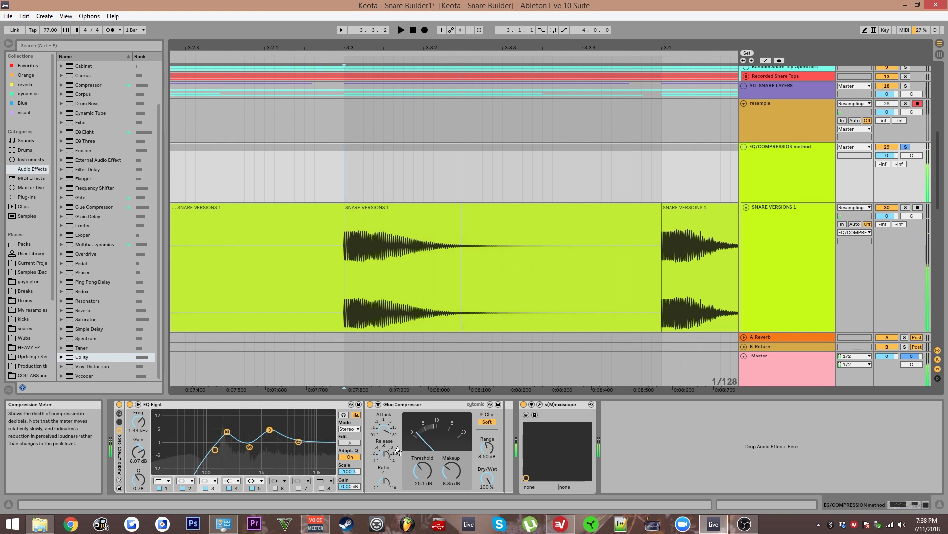
- Set the Glue Compressor's range to 70 dB and threshold to -30.8 dB, adjust its attack time, and play the snare
double_click(487, 449)
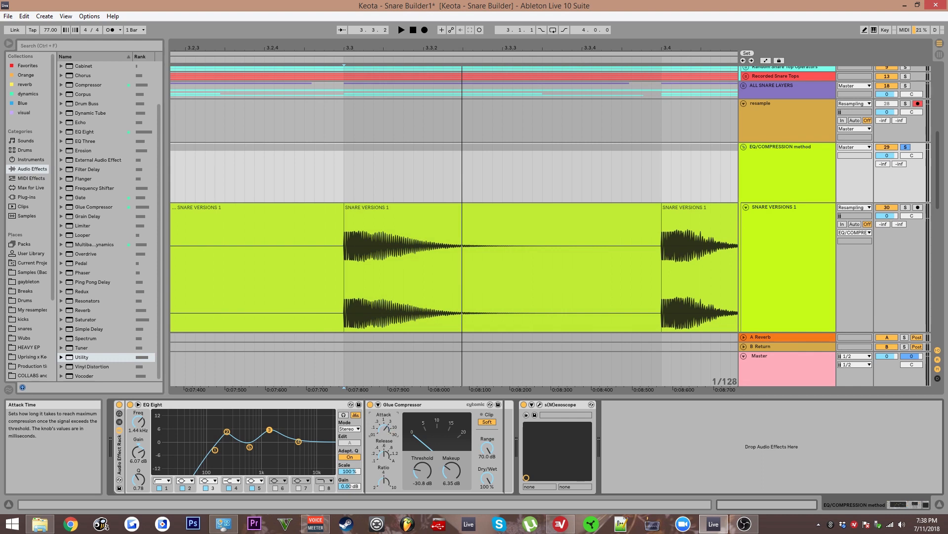
drag(384, 429, 384, 420)
key(space)
key(space)
key(space)
- Set the Glue Compressor's threshold to -27.0 dB, makeup to 10.0 dB and range to 8.89 dB, playing the snare repeatedly
drag(423, 470, 451, 461)
key(space)
key(space)
key(space)
key(space)
key(space)
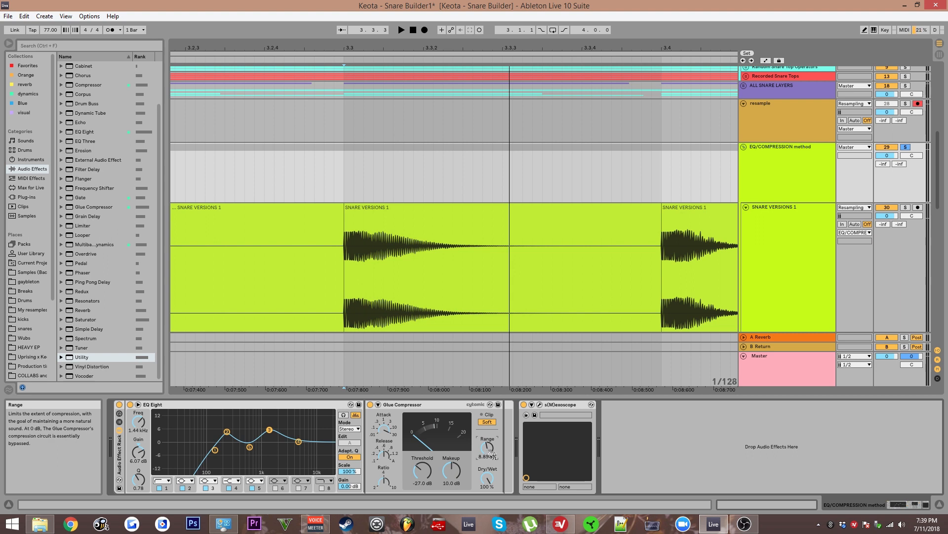
key(space)
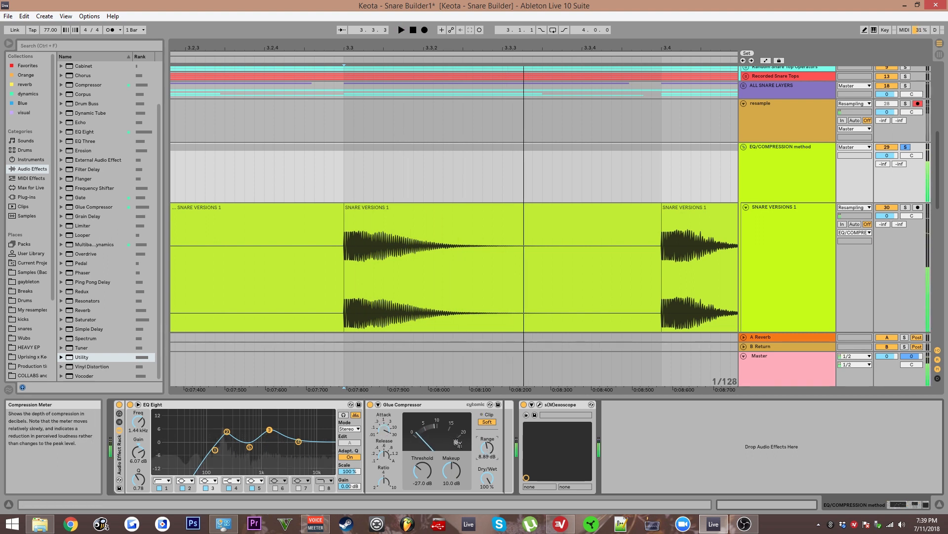
- Raise the Glue Compressor's range to 70 dB, lower its threshold to -35.6 dB, and play the snare
drag(488, 450, 493, 448)
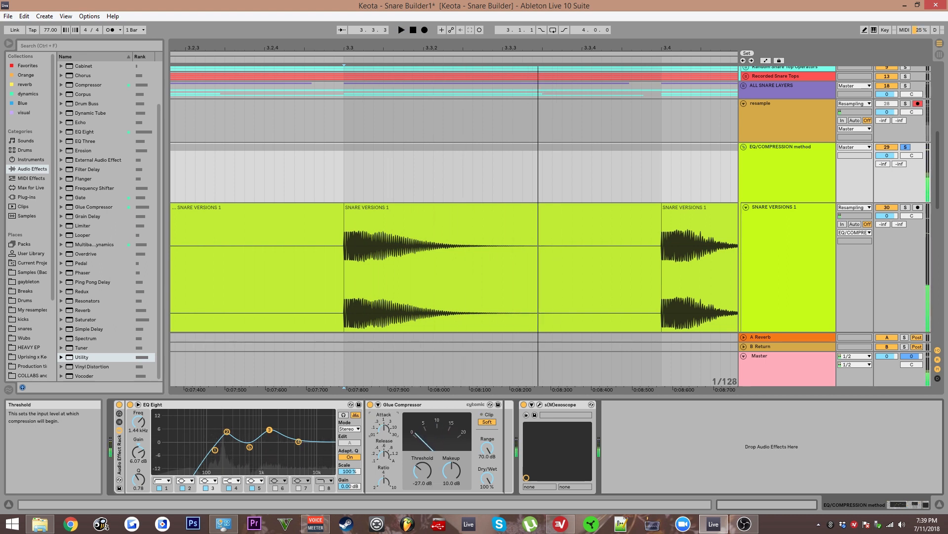
drag(422, 470, 423, 487)
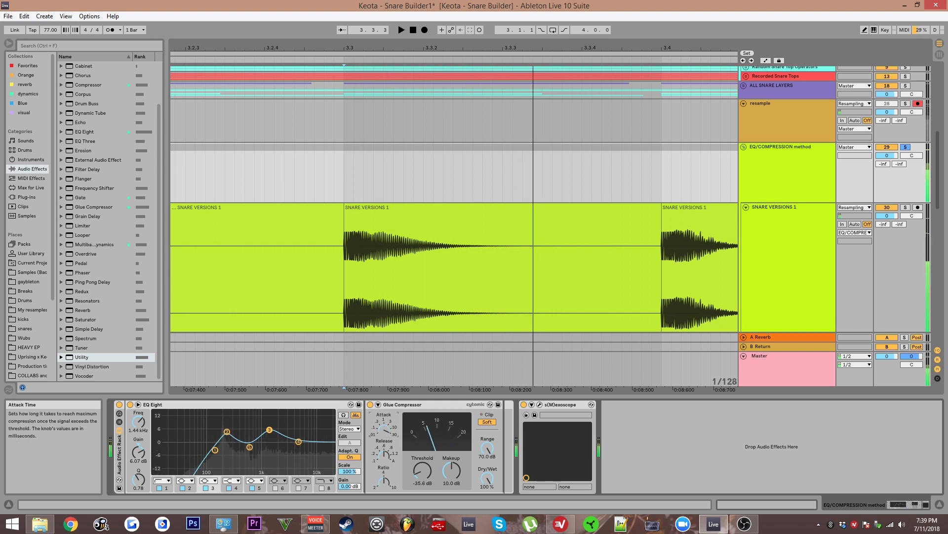
key(space)
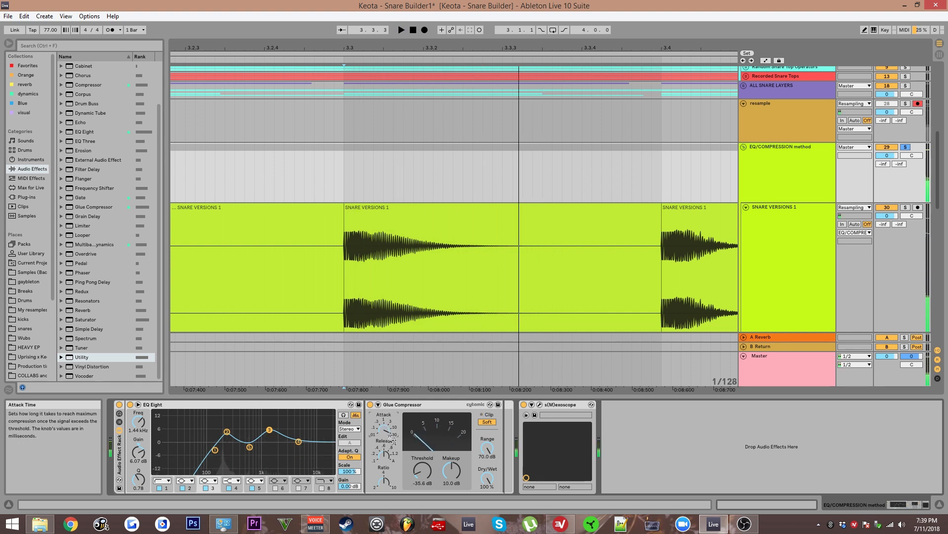
key(space)
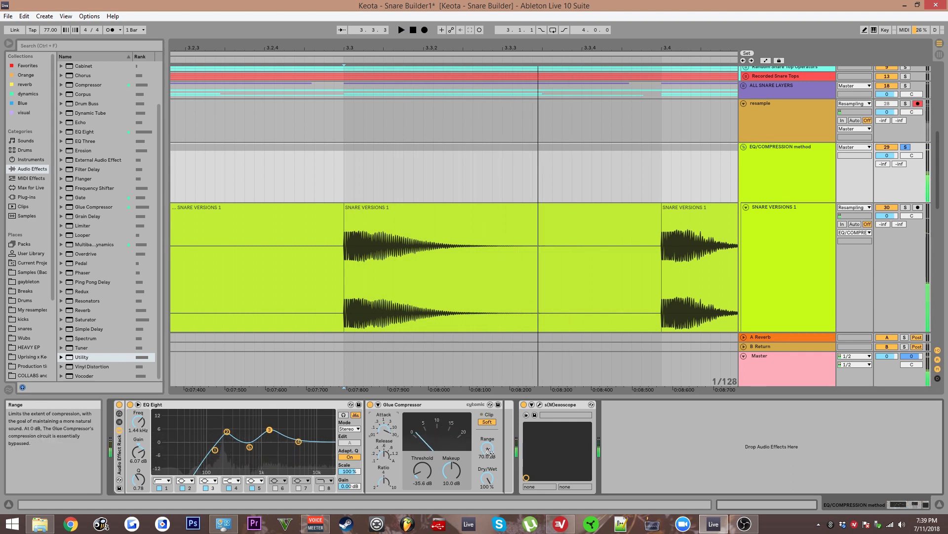
- Set the Glue Compressor's range to 12.5 dB and its threshold to -25.1 dB
drag(487, 449, 487, 464)
click(419, 476)
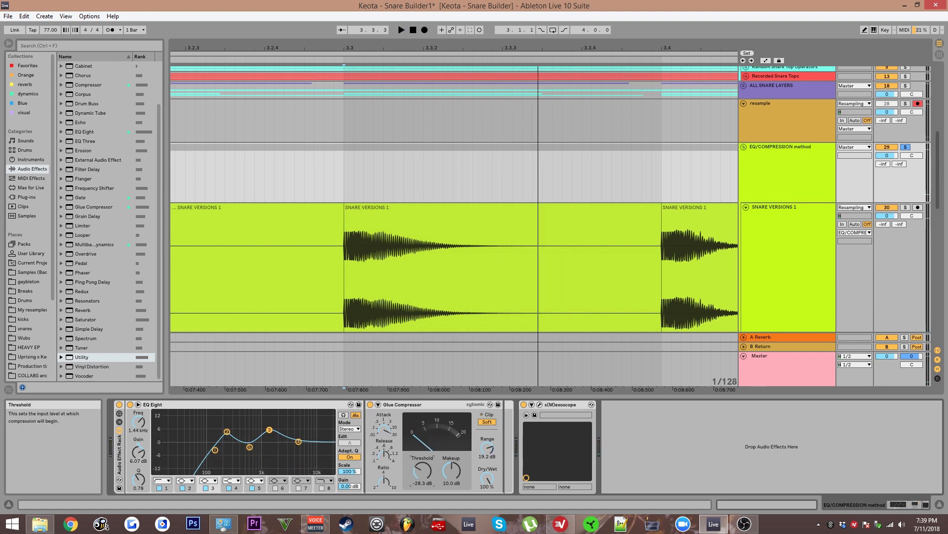
drag(487, 448, 488, 454)
- Move EQ Eight's band 3 to 1.63 kHz with a gain of 1.12 dB and play the snare
drag(269, 430, 272, 440)
key(space)
- Look over the SNARE VERSIONS 1 clips and place the insert marker at 4.3.1
scroll(378, 254, down, 5)
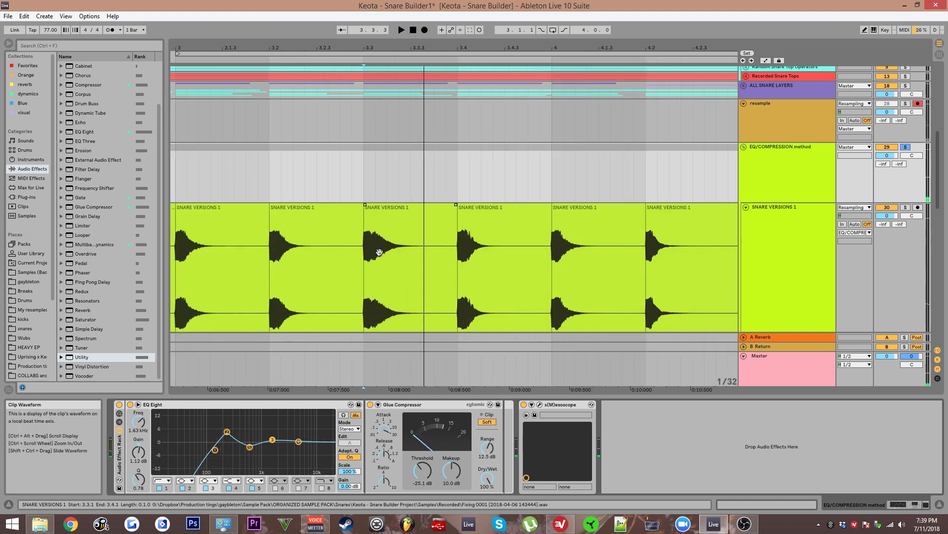
drag(379, 251, 440, 259)
scroll(567, 237, down, 8)
scroll(318, 243, up, 1)
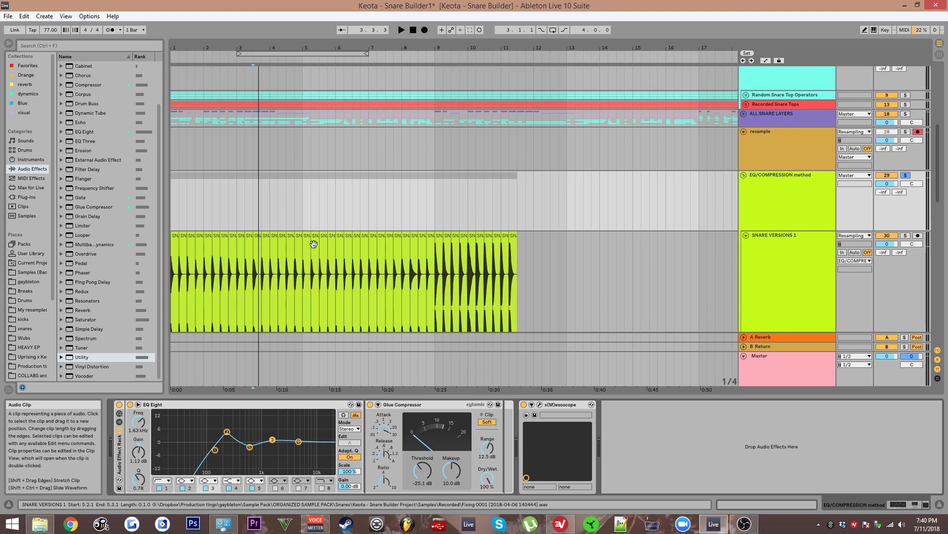
click(286, 212)
key(Left)
- Check the recording in the VOCALS track's MRecorder window, close it, and place the insert marker at 1.1.1
drag(646, 319, 688, 57)
click(771, 247)
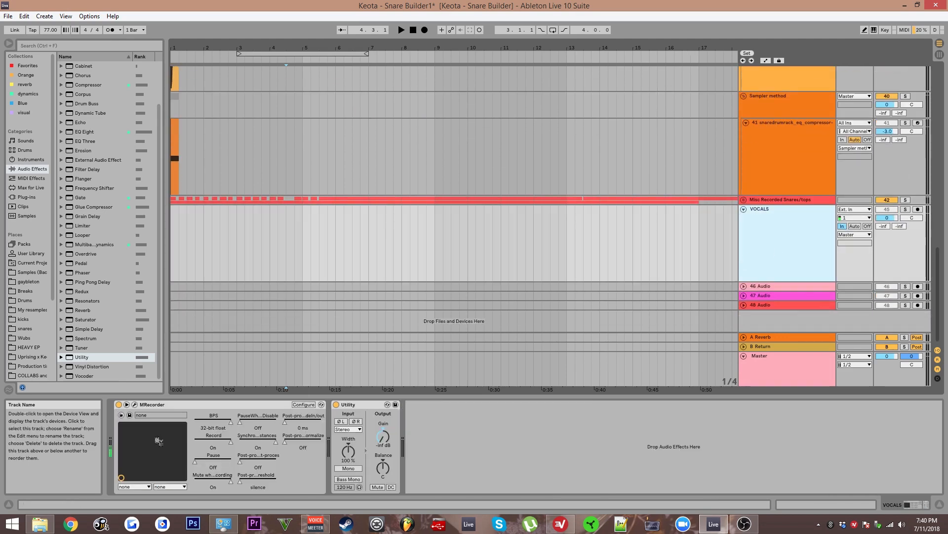
click(135, 404)
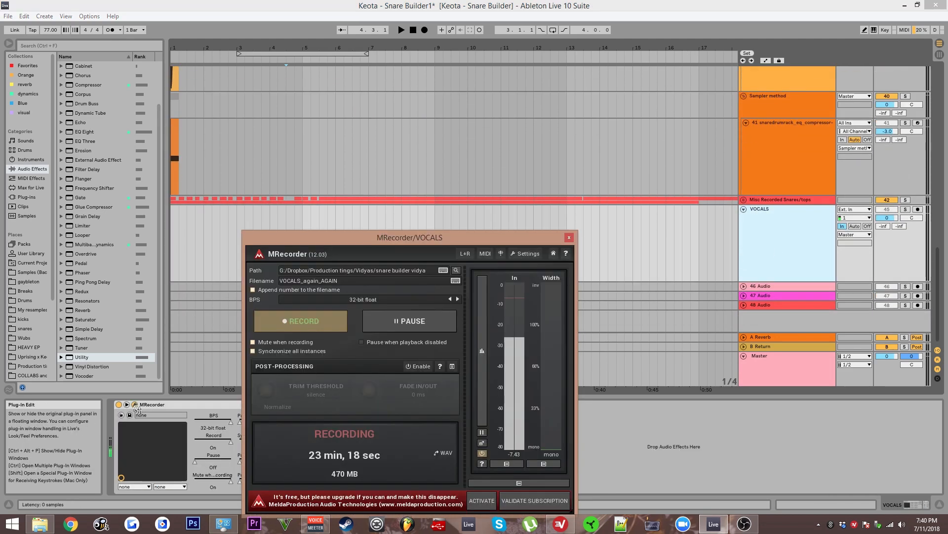
click(569, 237)
scroll(280, 244, up, 2)
scroll(280, 245, up, 1)
drag(280, 242, 498, 259)
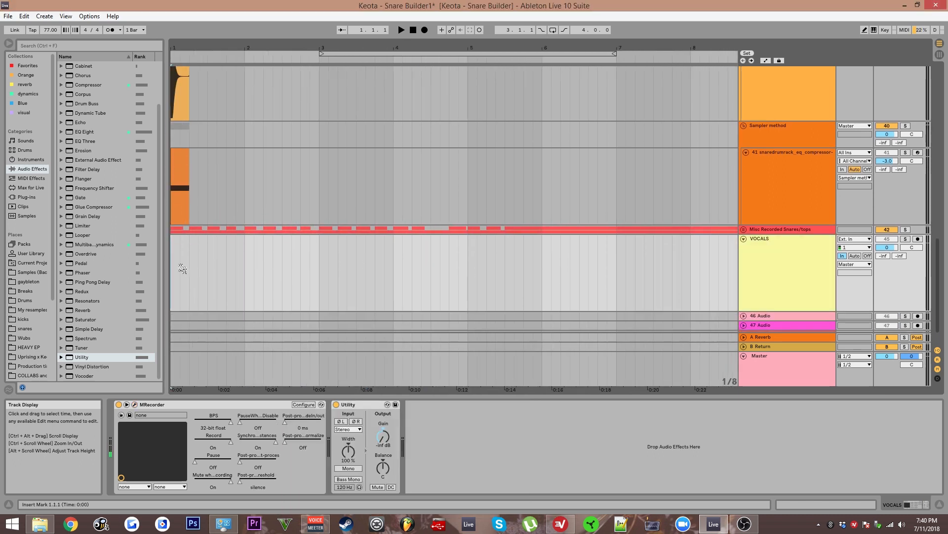